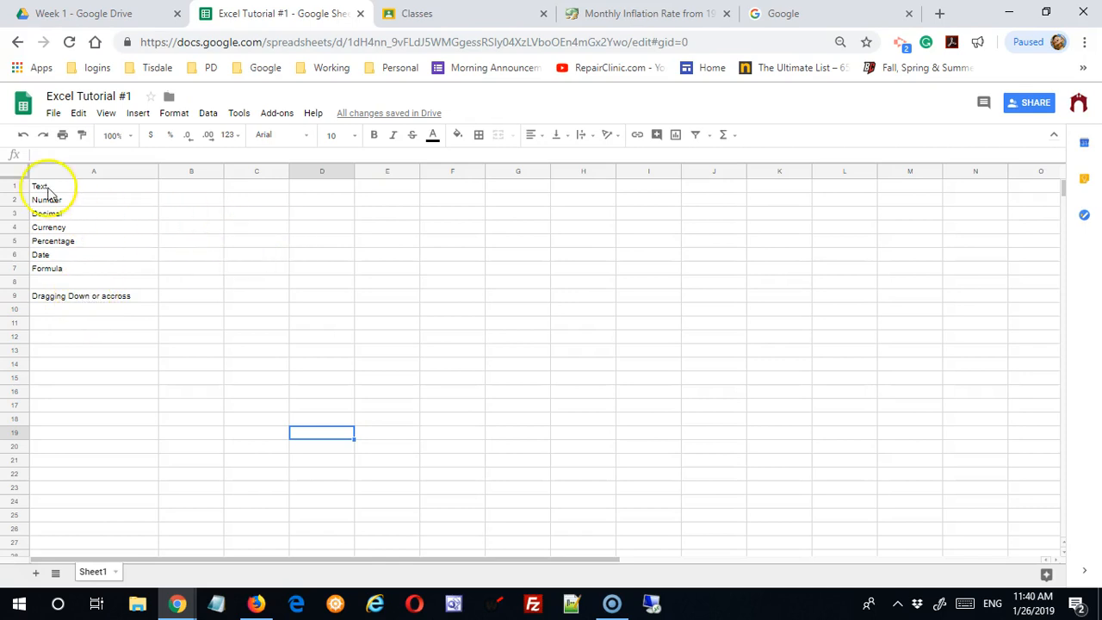
Step: Enter the text January in cell C1
click(257, 187)
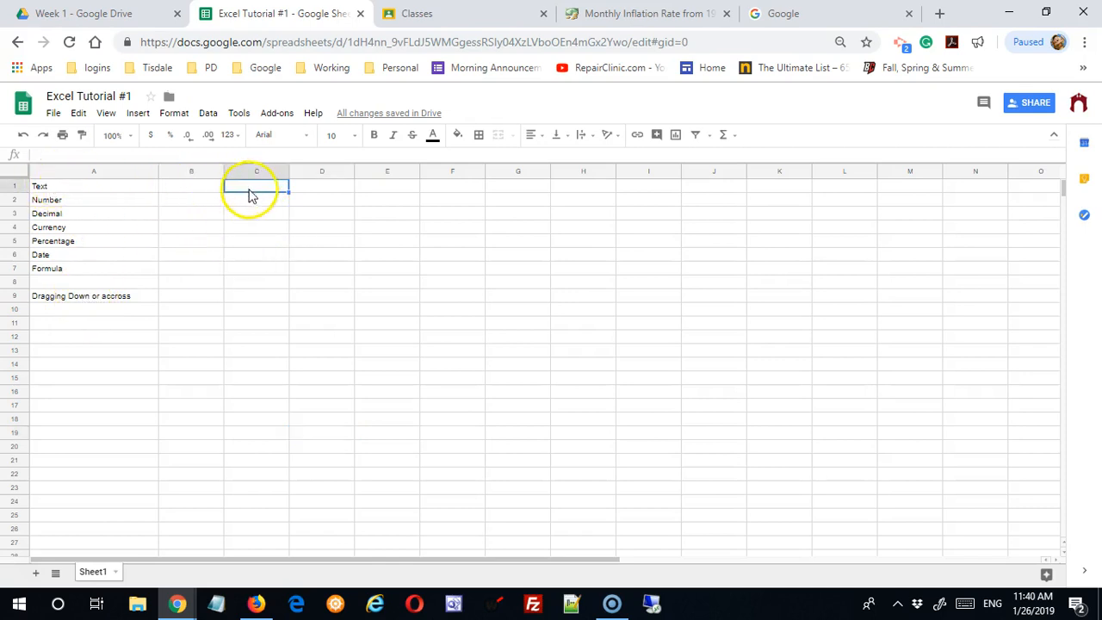
text(-anu)
text(ary)
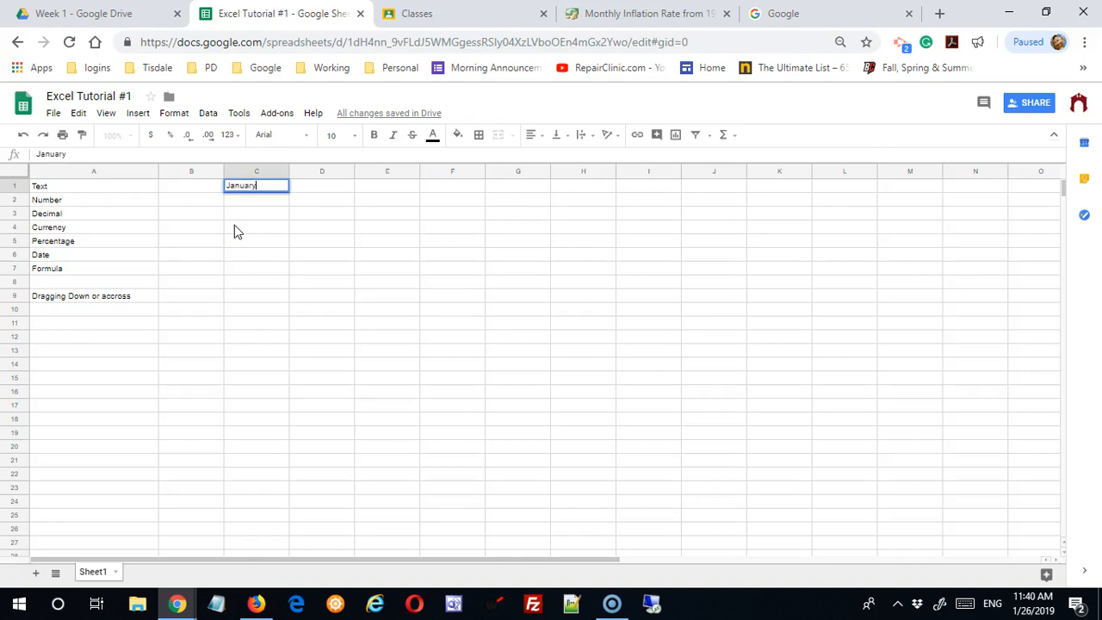
click(244, 254)
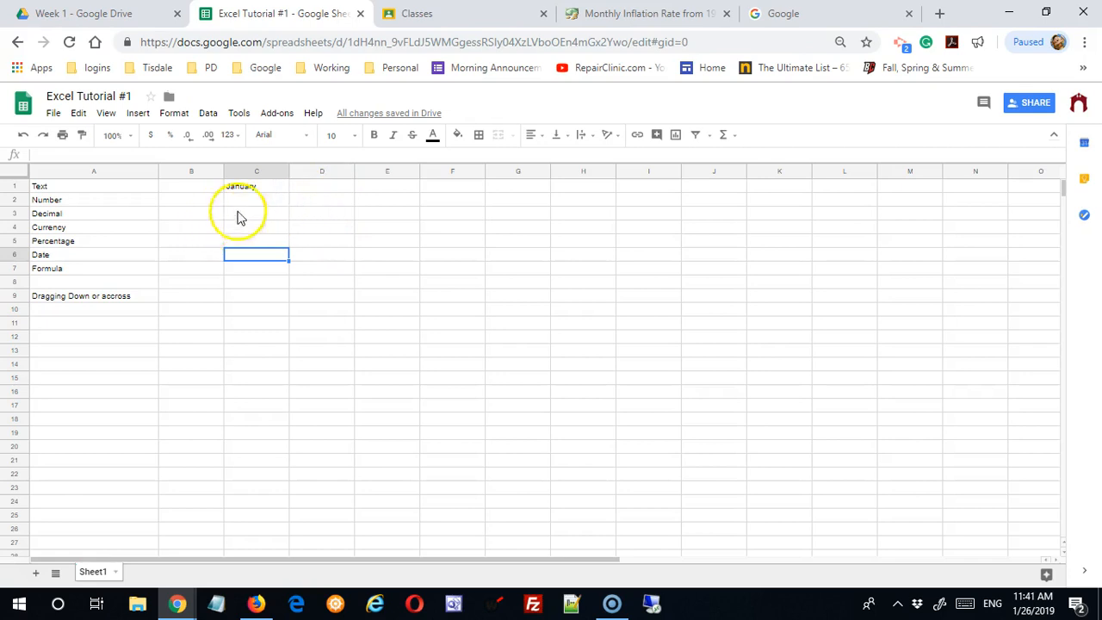
Step: Enter the number 24 in cell D1
click(322, 195)
text(24)
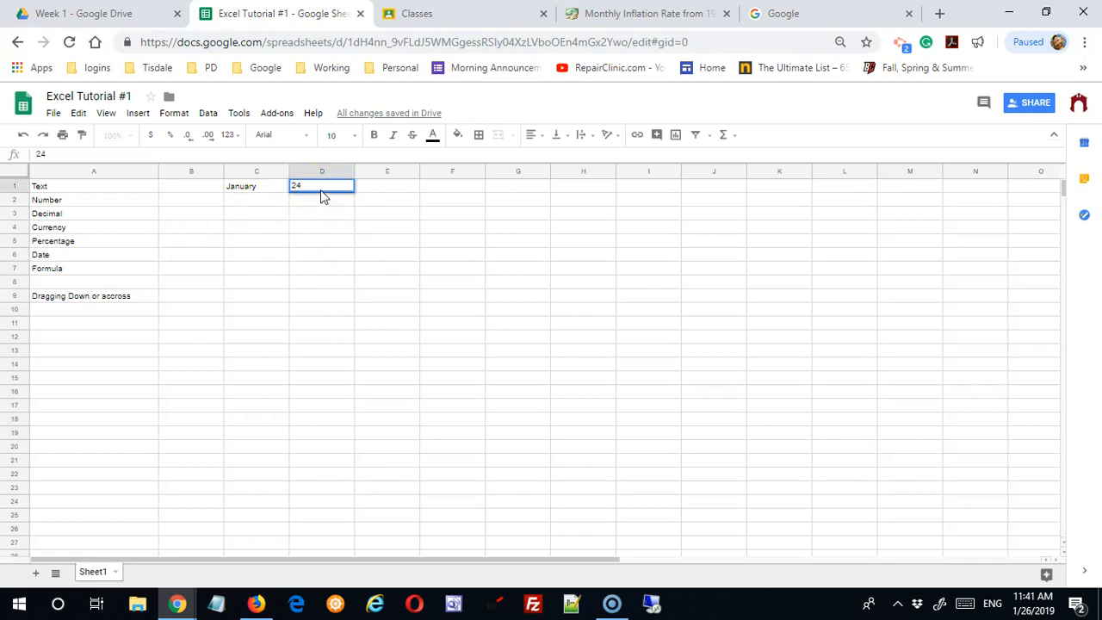
click(381, 261)
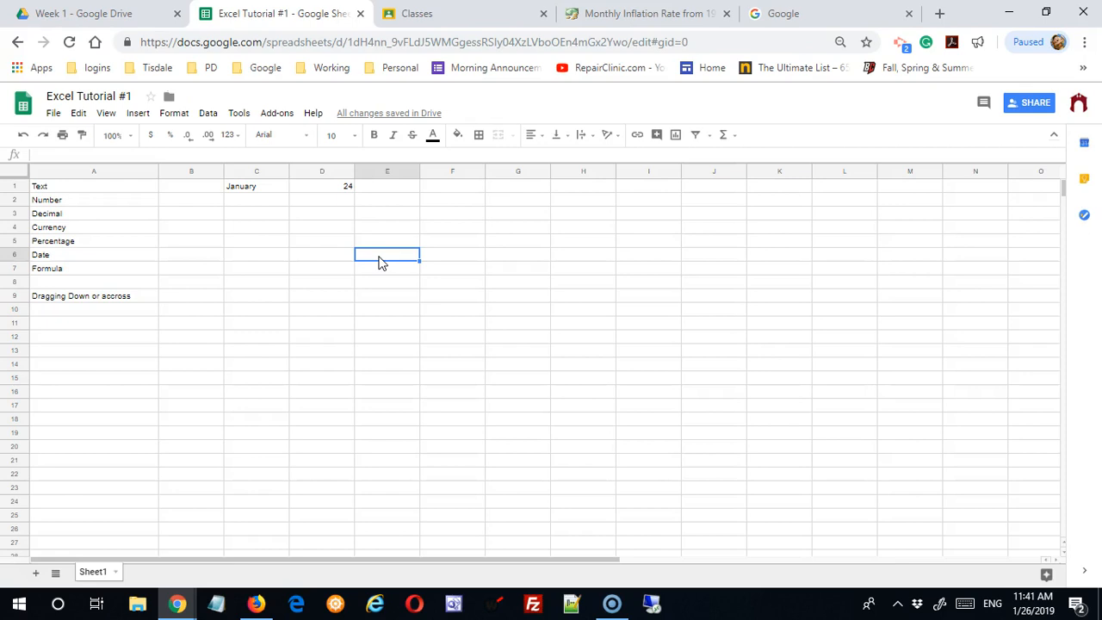
click(437, 422)
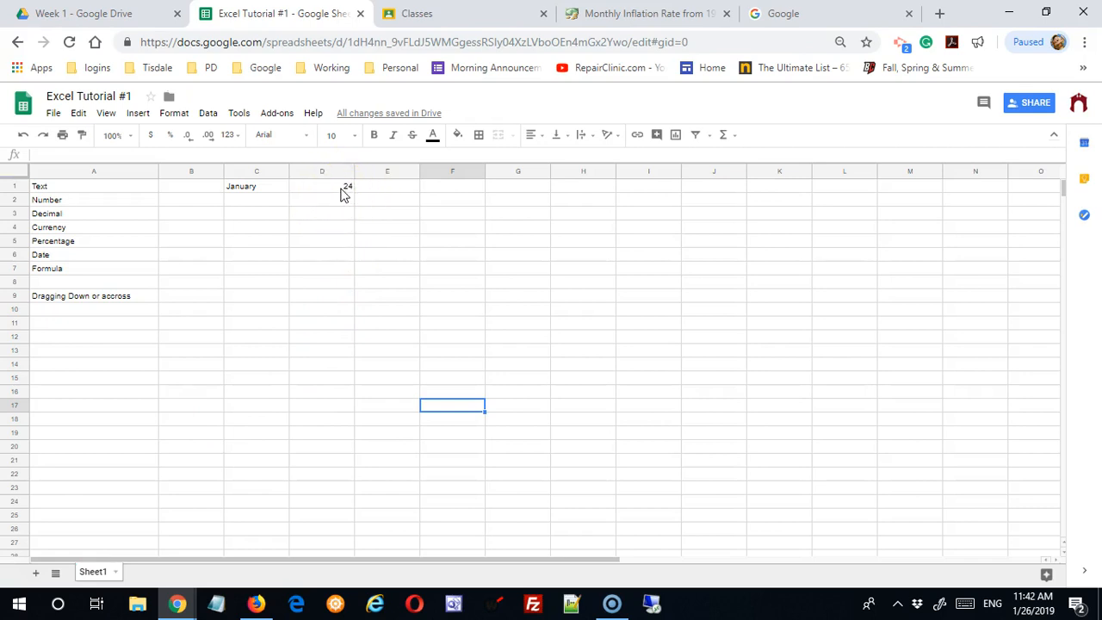
Step: Enter the formula ="24" in cell E1 so the number is treated as text
click(368, 189)
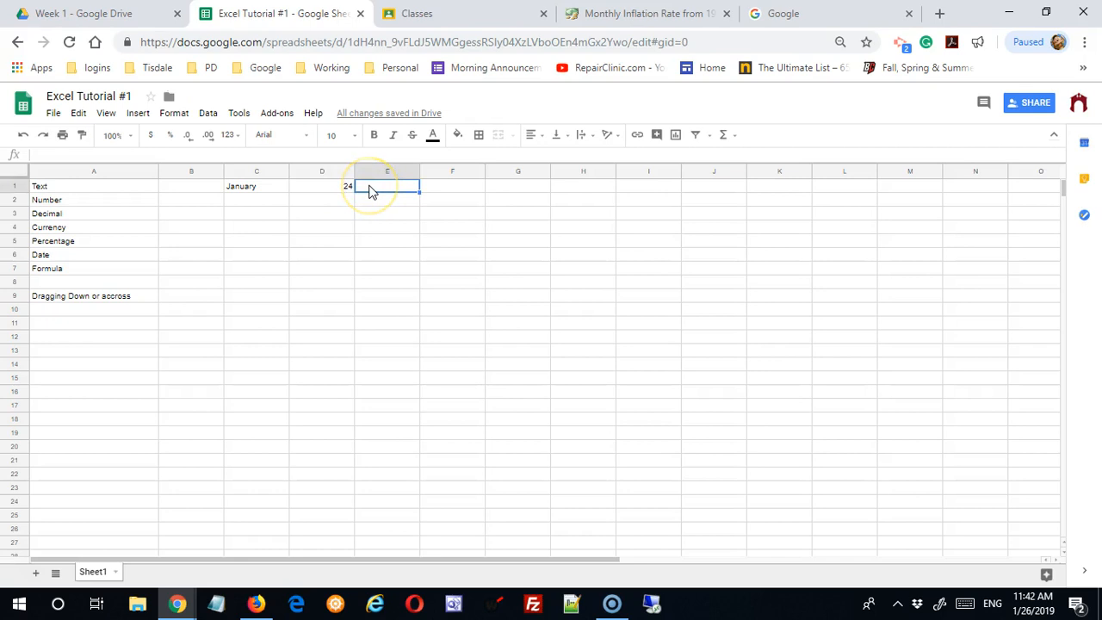
text(=)
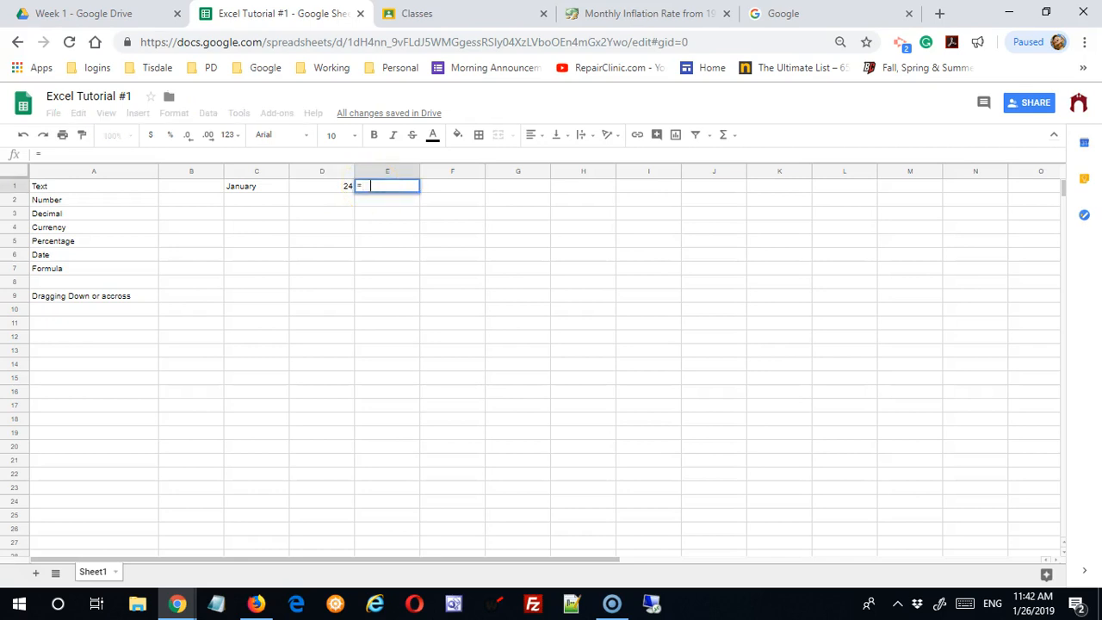
text("24)
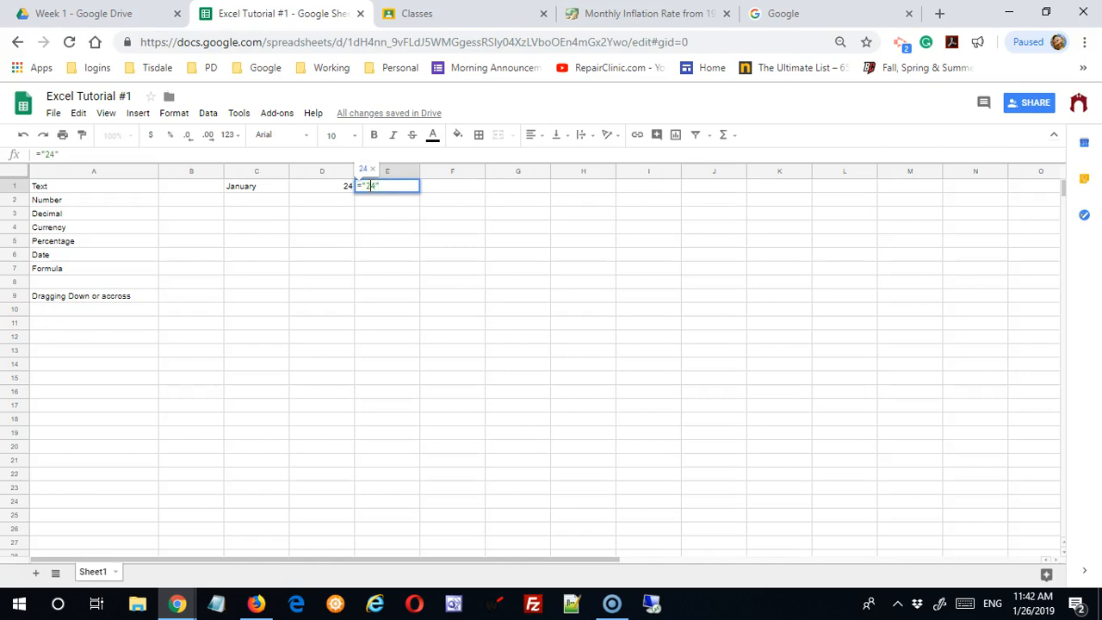
text(")
key(Return)
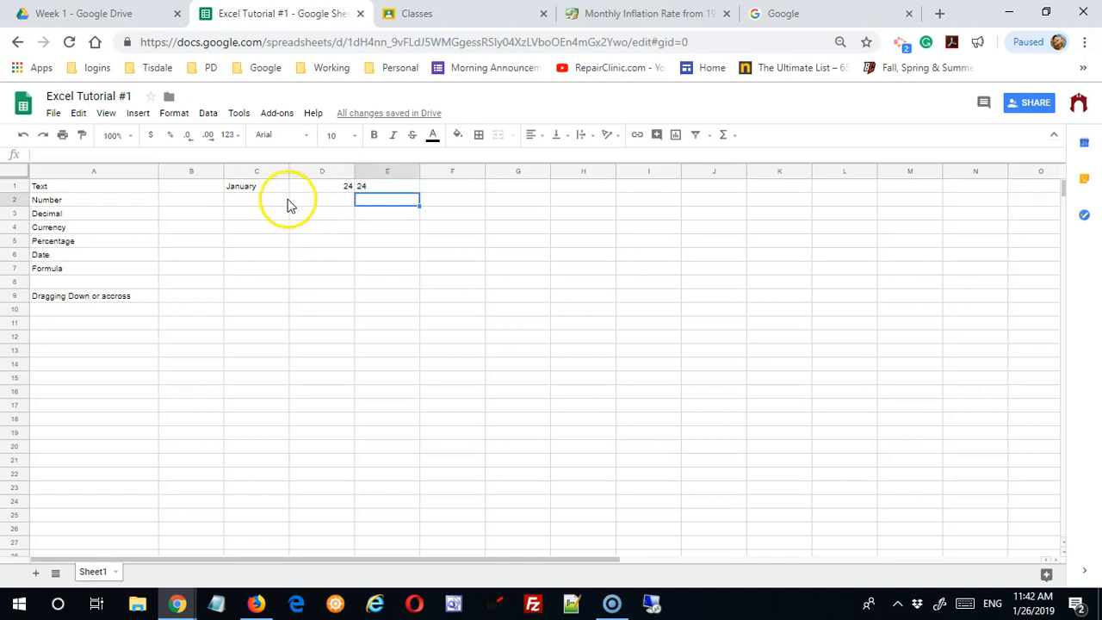
click(321, 207)
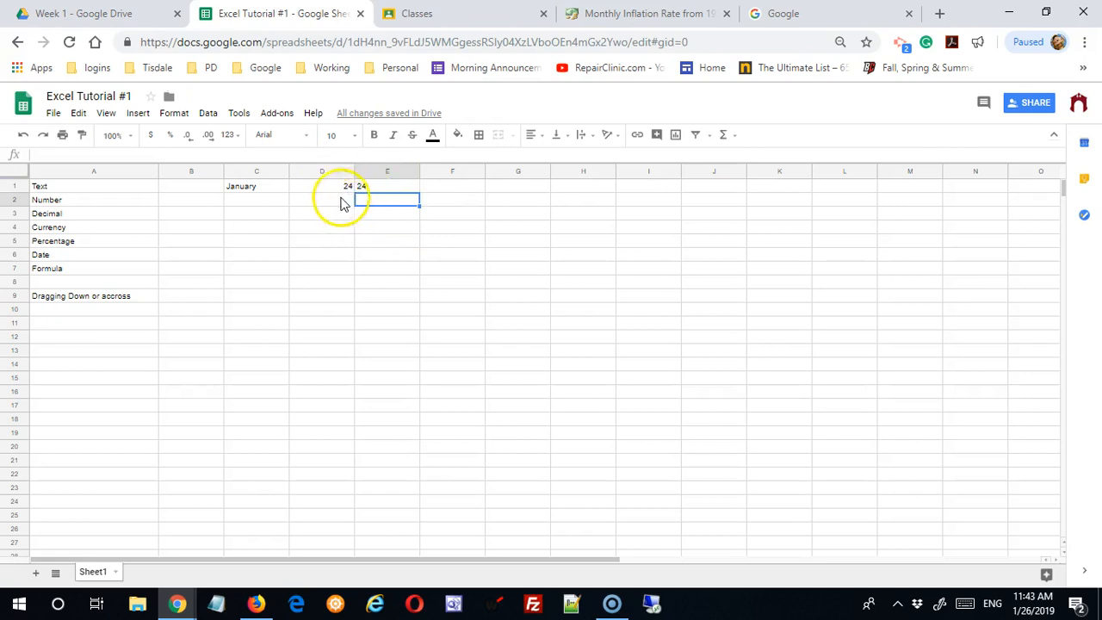
Step: Replace the quoted formula in cell E1 with the plain number 24
click(387, 189)
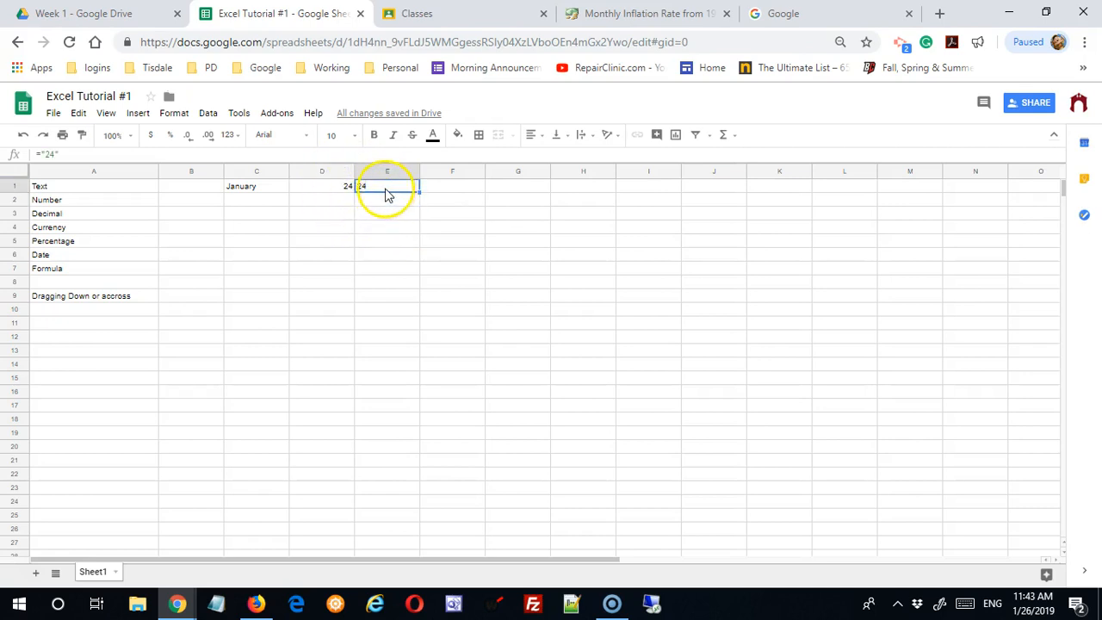
key(Delete)
text(24)
key(Return)
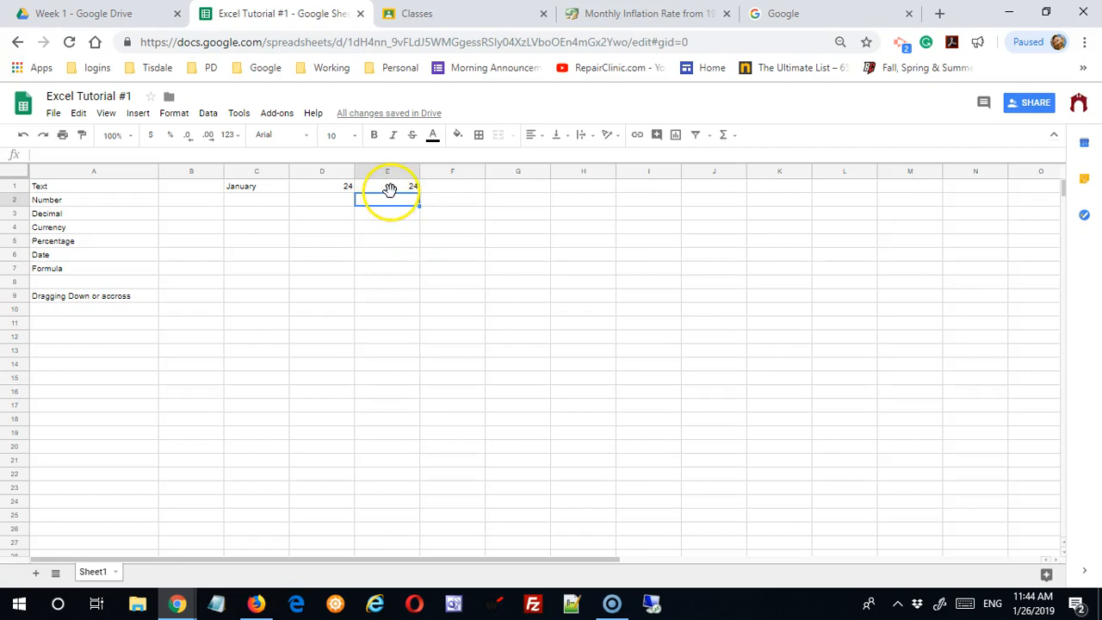
Step: Extend the number in cell E1 to five decimal places and reduce it to two
click(392, 185)
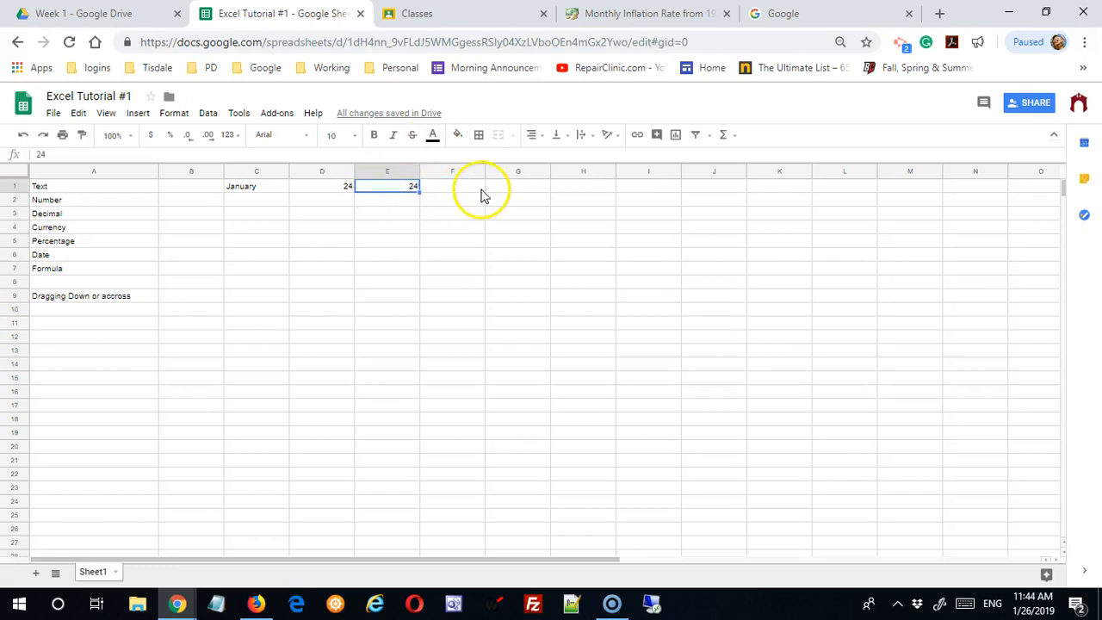
click(209, 141)
click(208, 141)
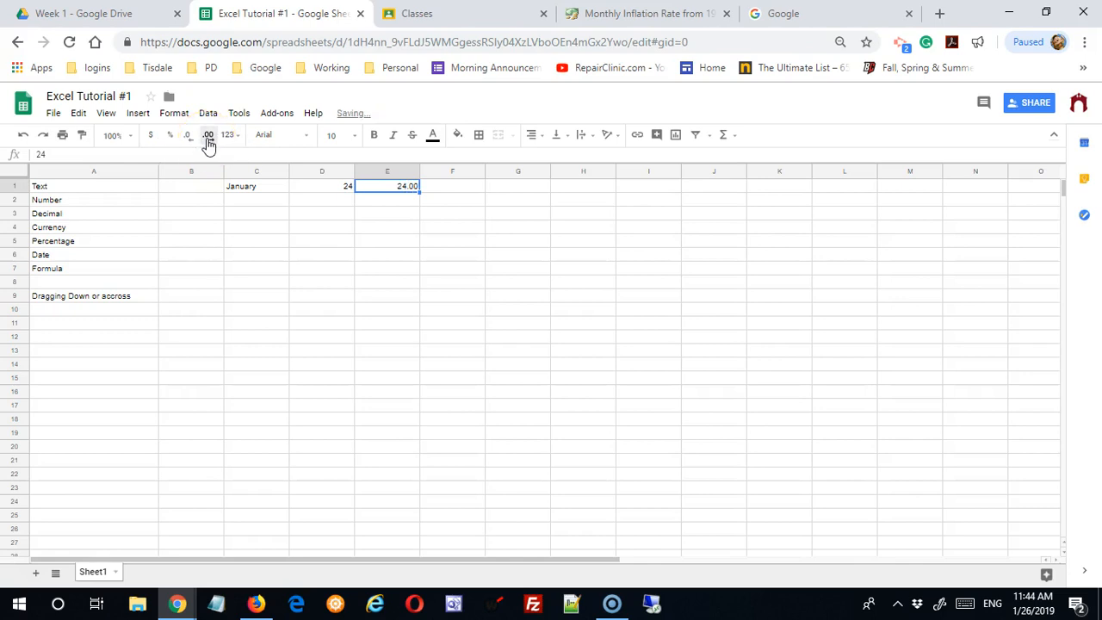
click(209, 142)
click(208, 142)
click(209, 142)
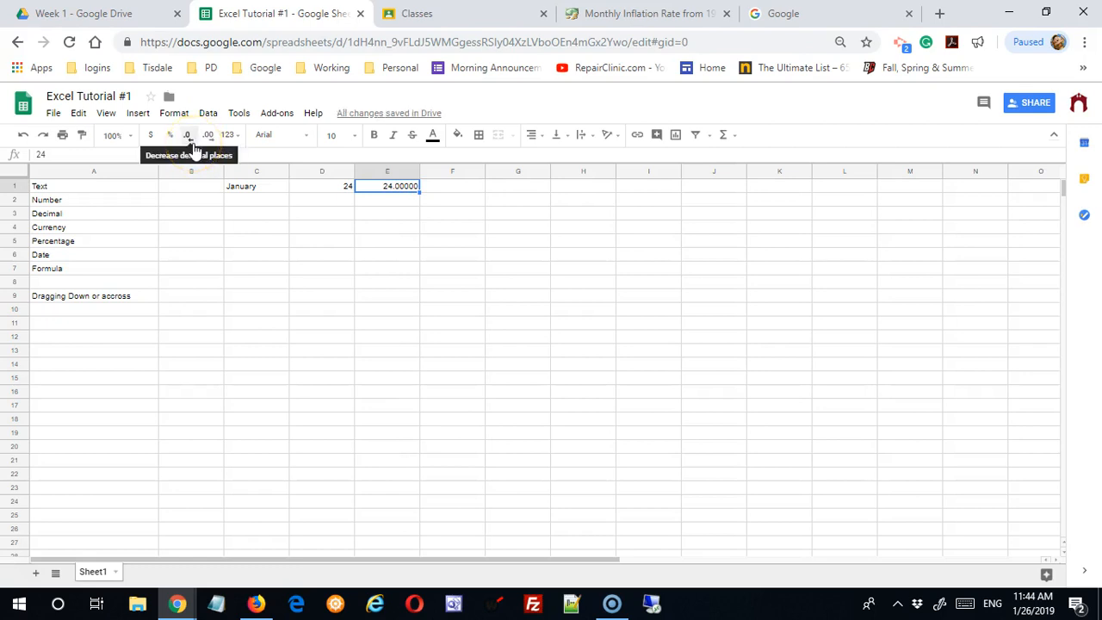
click(189, 140)
click(189, 140)
click(189, 141)
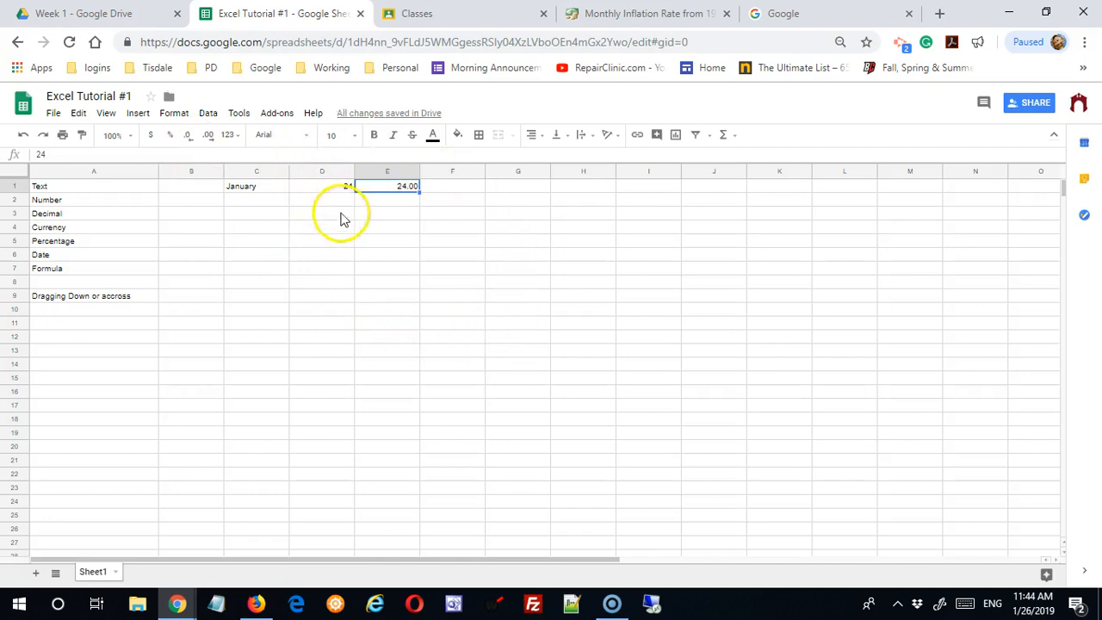
Step: Enter 24 in cell F1 and format it as currency
click(453, 188)
text(24)
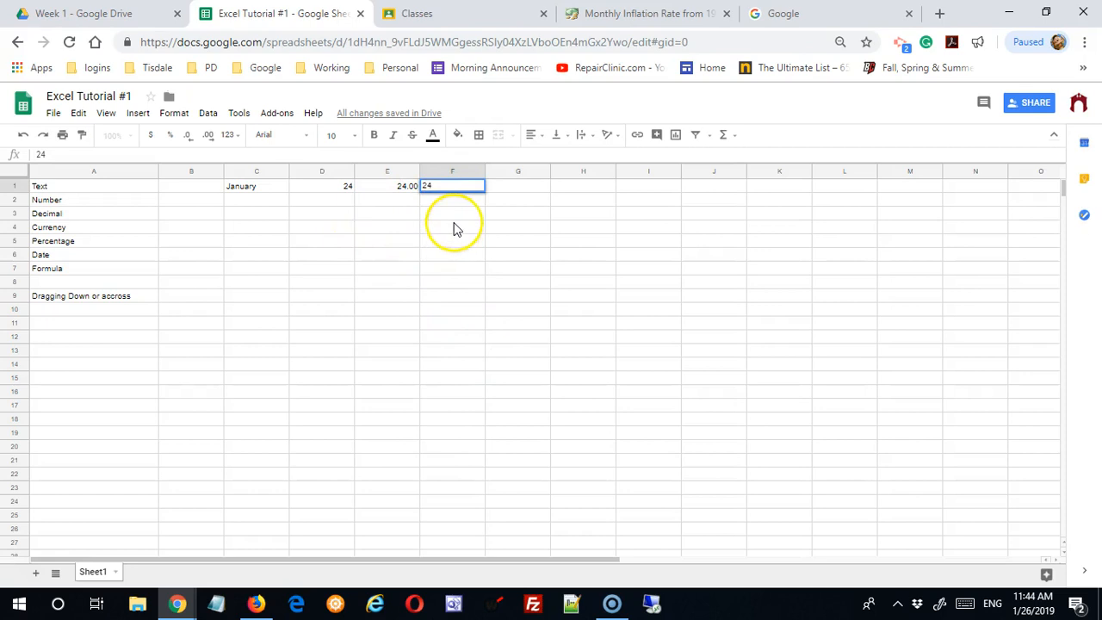
key(Return)
click(482, 190)
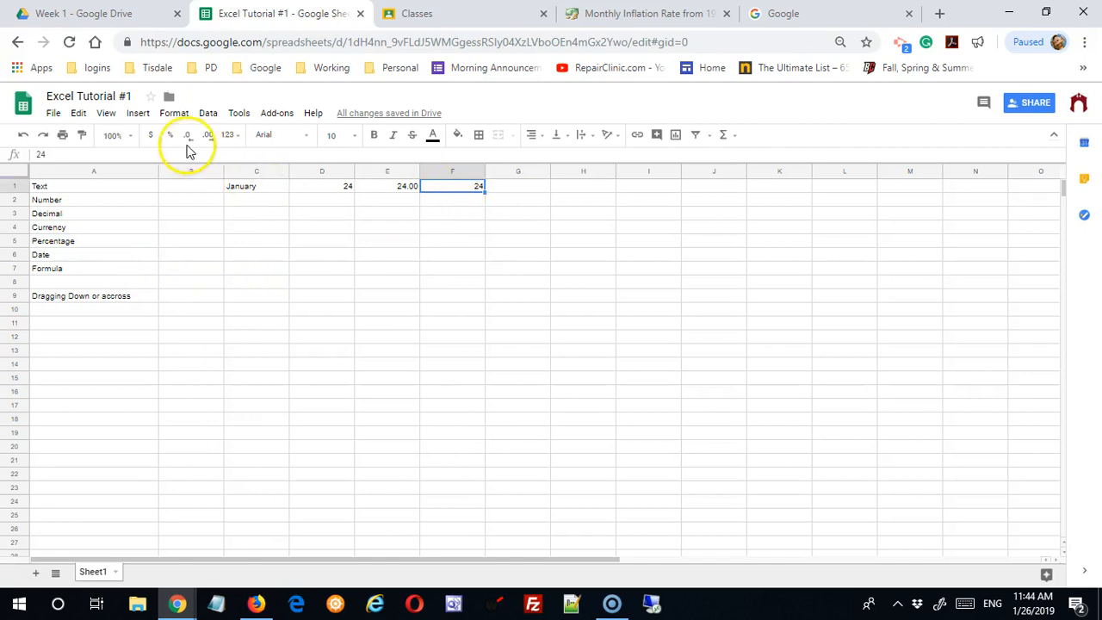
click(153, 137)
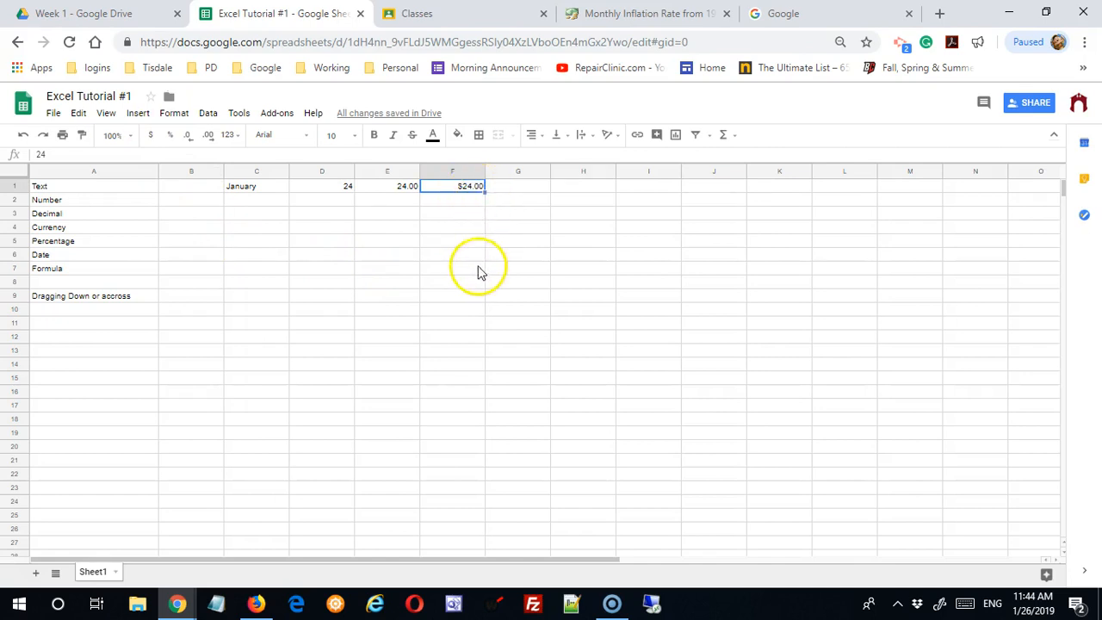
Step: Enter 24 in cell G1 and format it as a percentage
click(530, 189)
text(24)
click(503, 287)
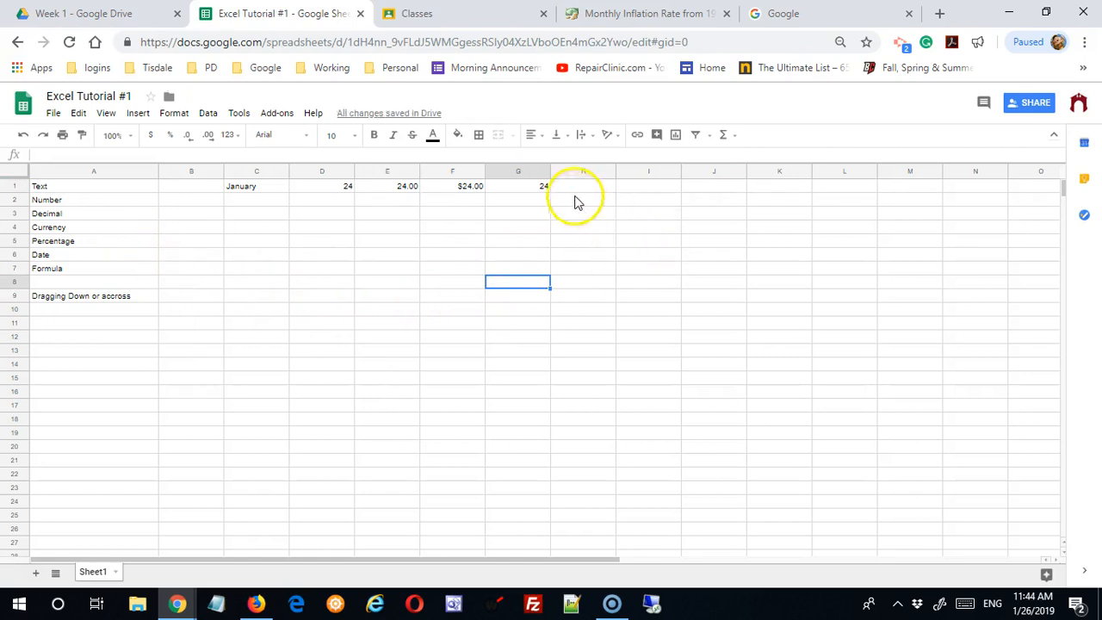
click(529, 190)
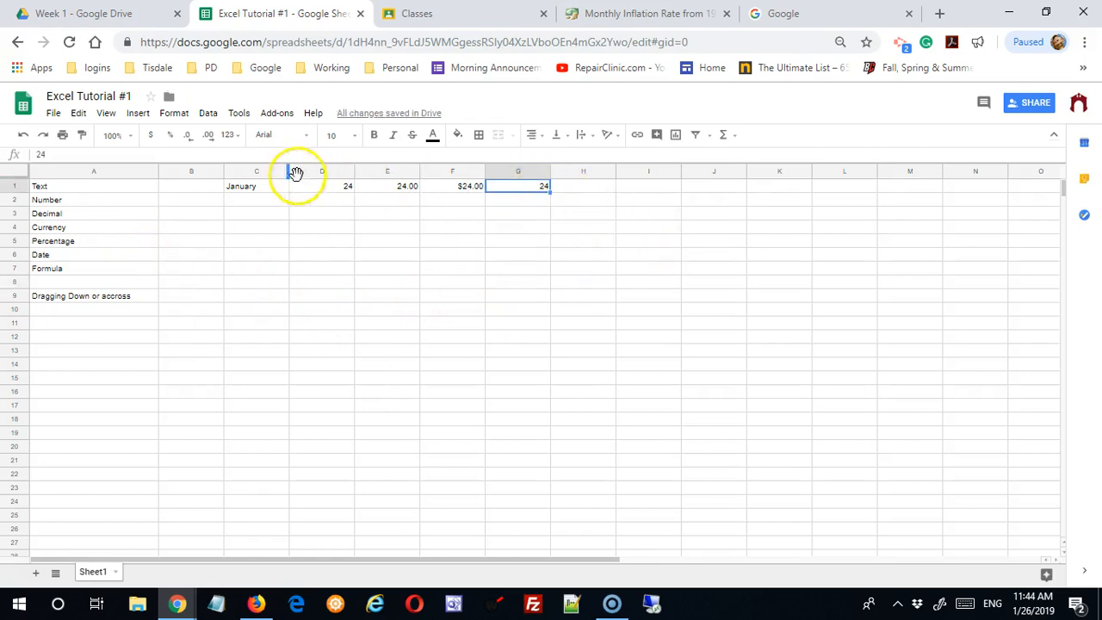
click(172, 138)
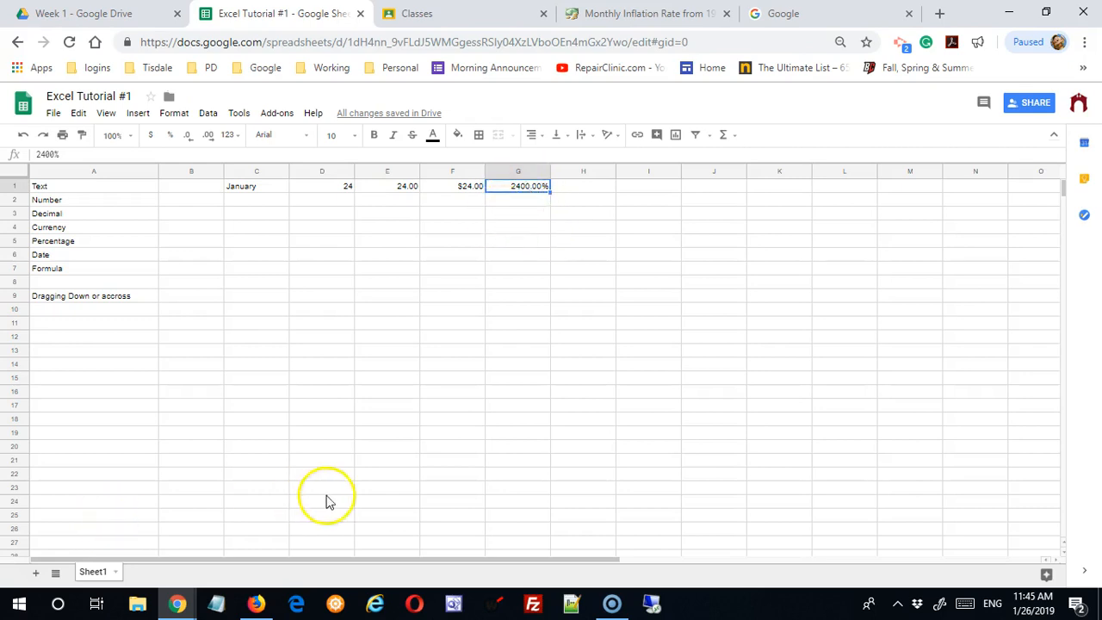
Step: Enter .24 in cell G2 and format it as a percentage
click(523, 201)
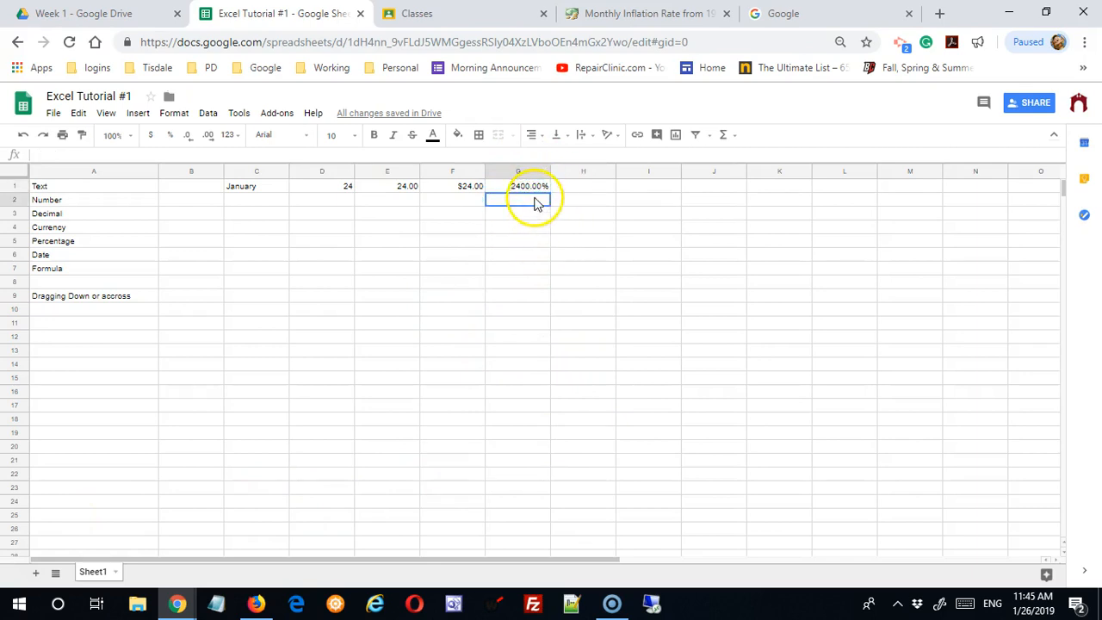
text(.2)
text(4)
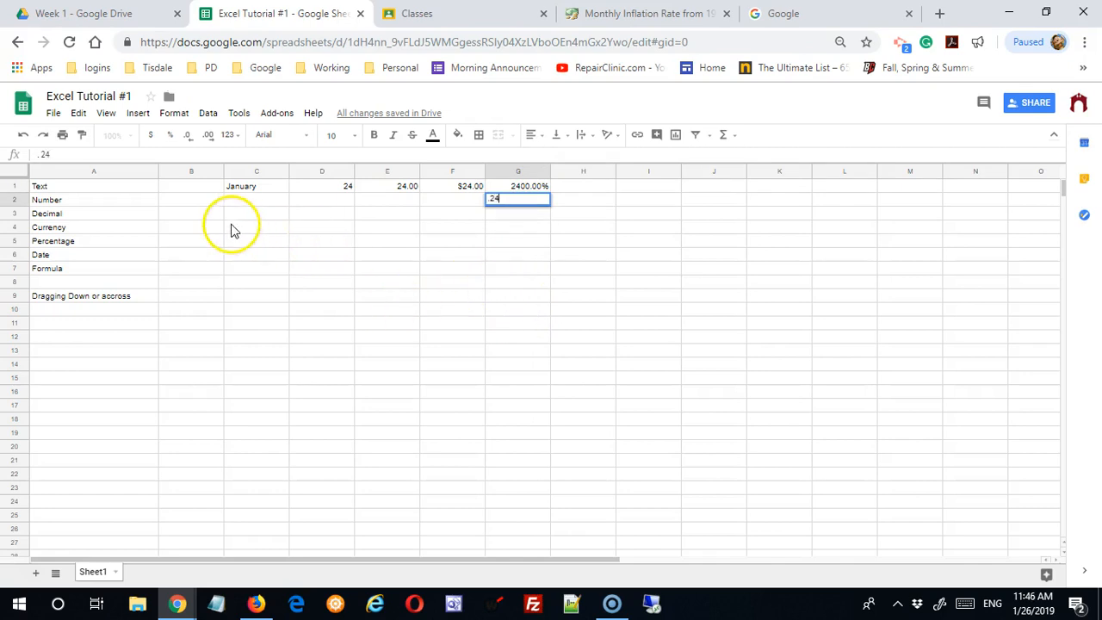
click(169, 134)
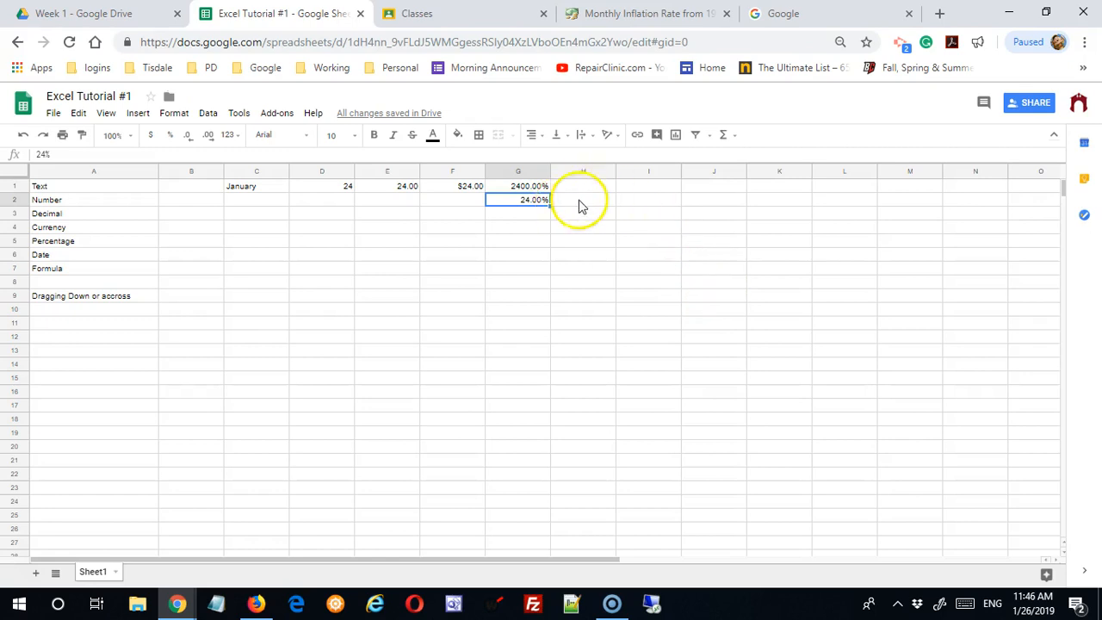
Step: Format the empty cell G3 as a percentage and enter 24 in it
click(528, 216)
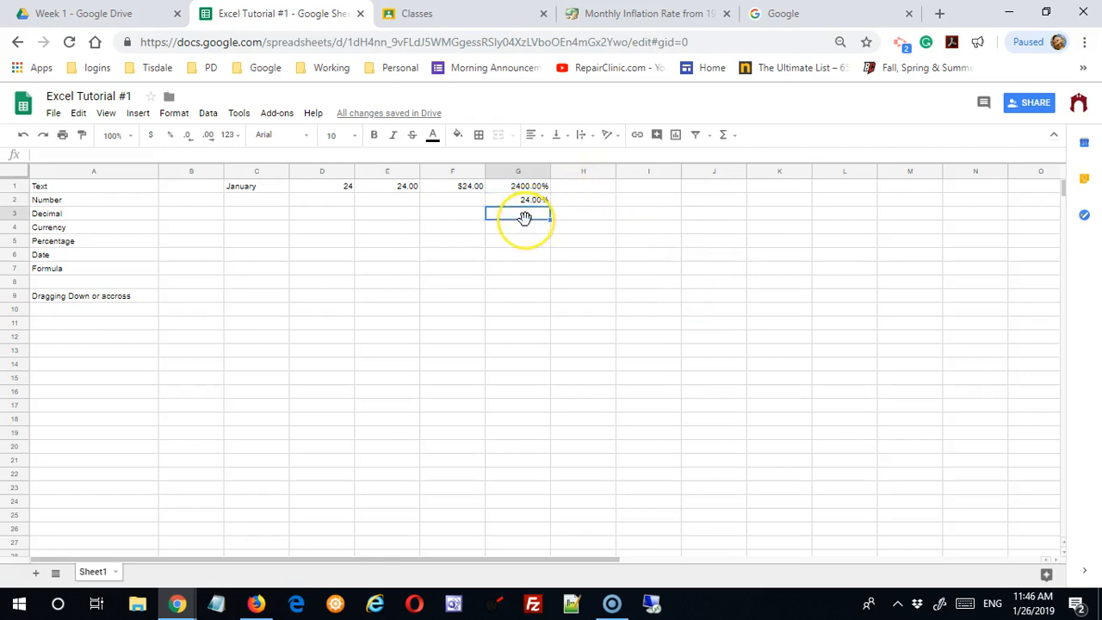
click(172, 137)
text(24)
key(Return)
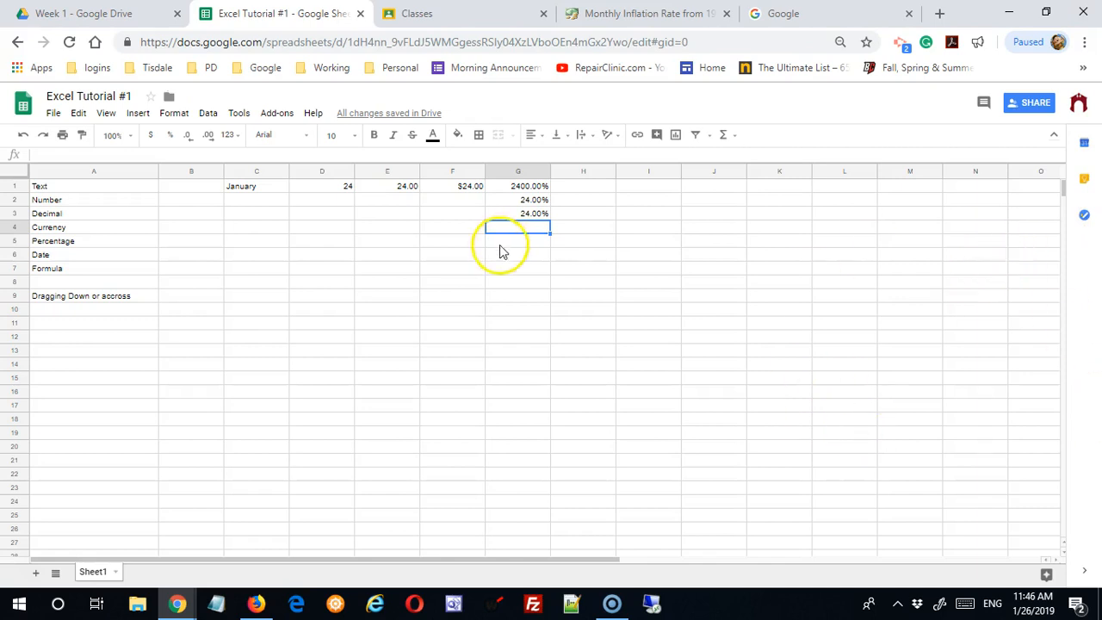
Step: Copy the percentage in G3 over cell G1 and clear cells G2 and G3
click(532, 214)
key(ctrl+c)
click(536, 185)
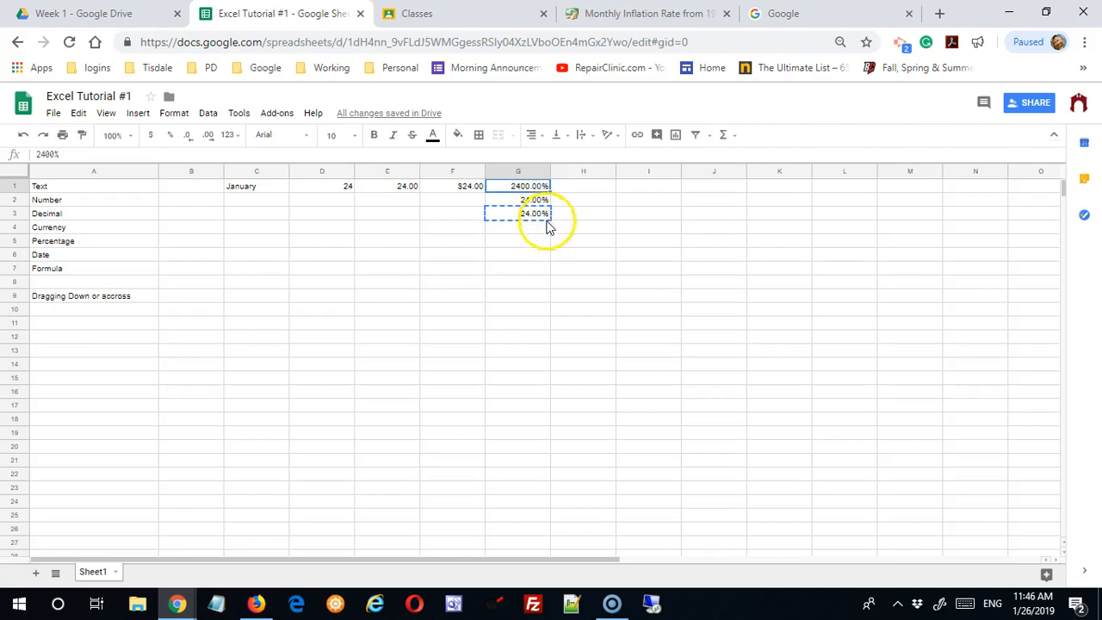
key(ctrl+v)
drag(537, 201, 538, 222)
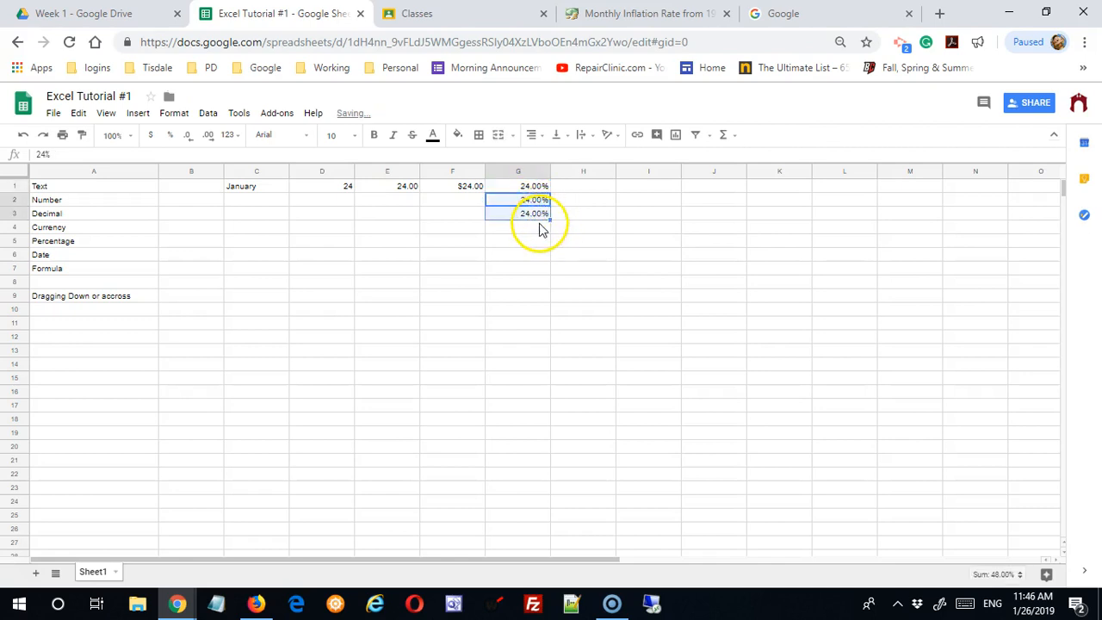
key(Delete)
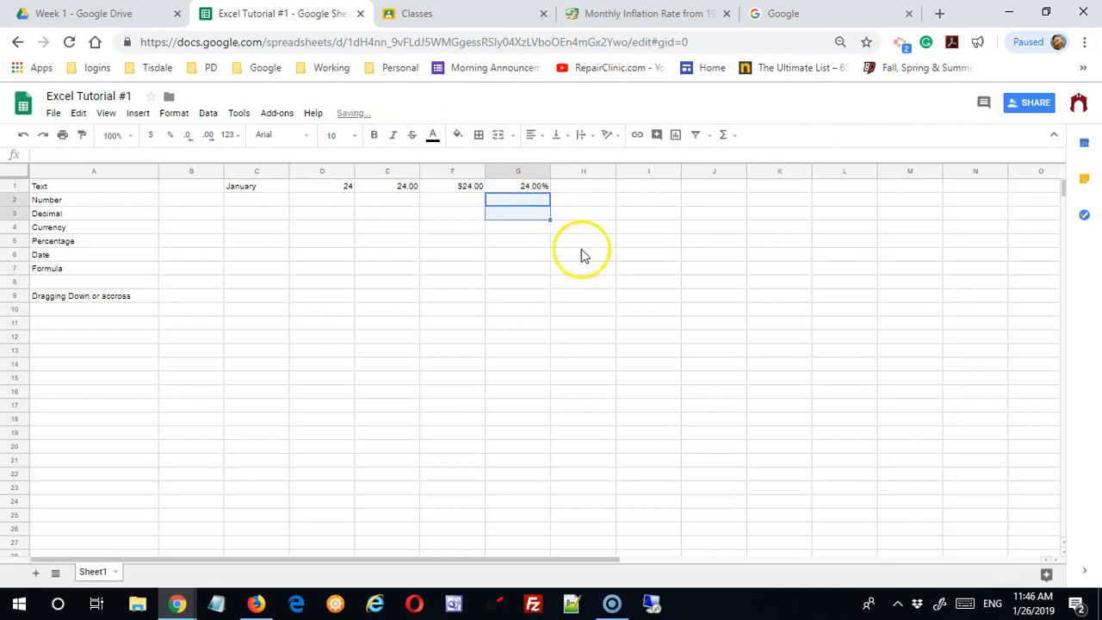
Step: Enter the date 1/2/18 in cell H1
click(574, 187)
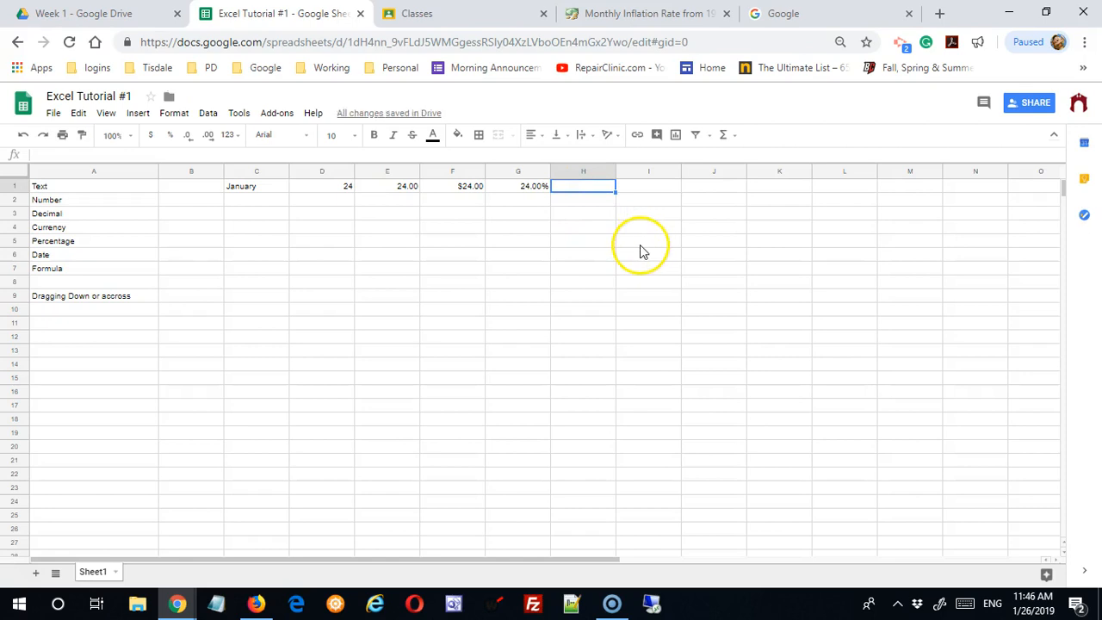
text(1/2/)
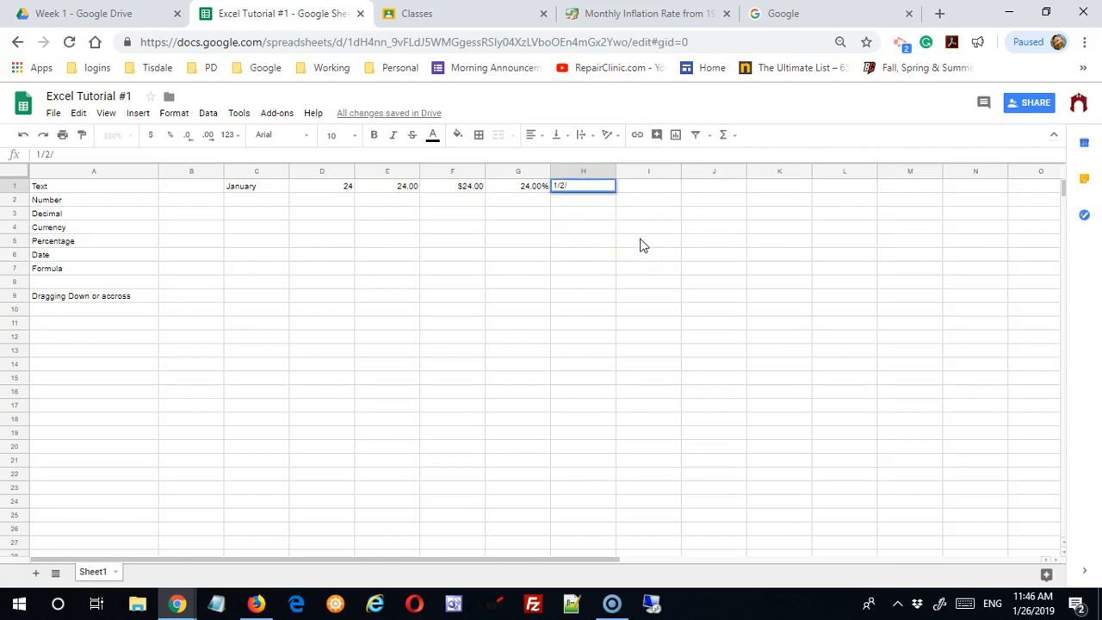
text(18)
key(Return)
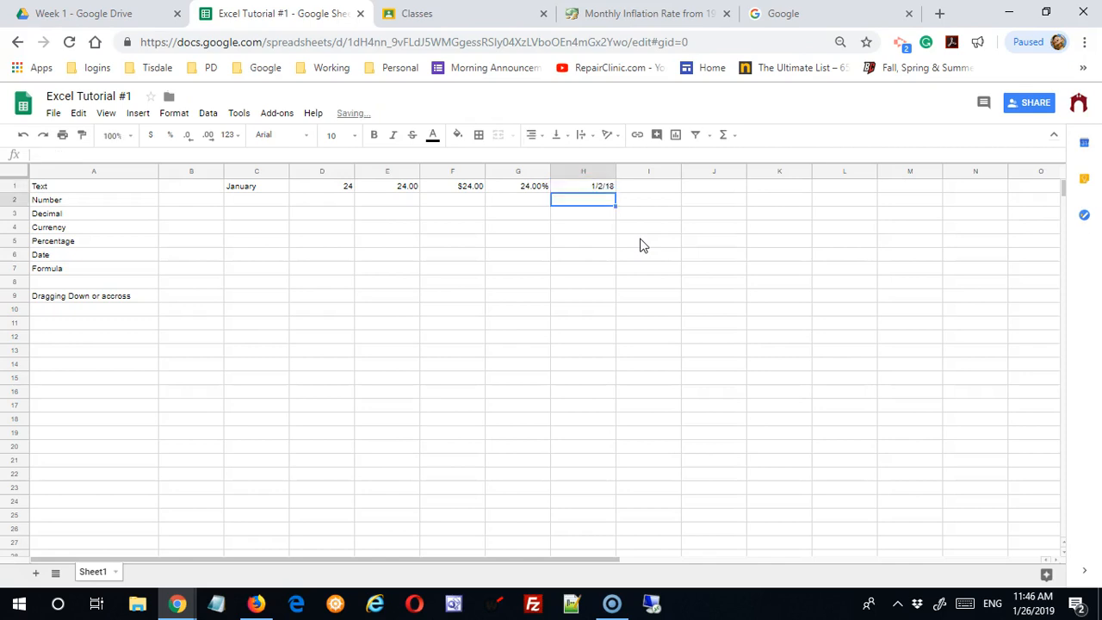
click(601, 271)
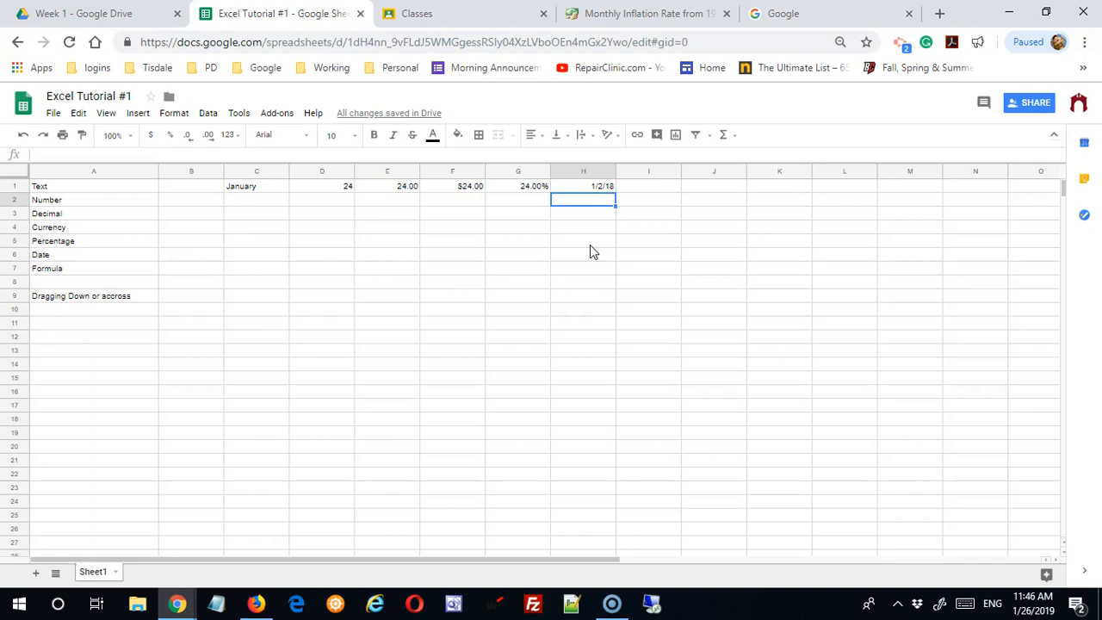
Step: Enter the date 1/3 without a year in cell H2, check how it is stored, and clear the cell
text(1/3)
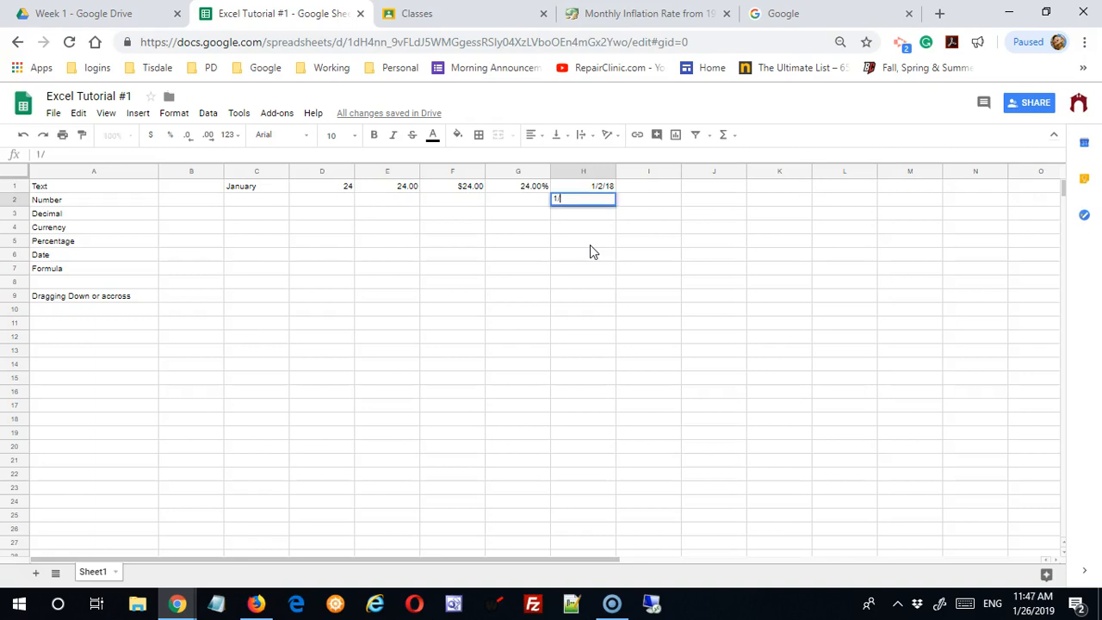
key(Return)
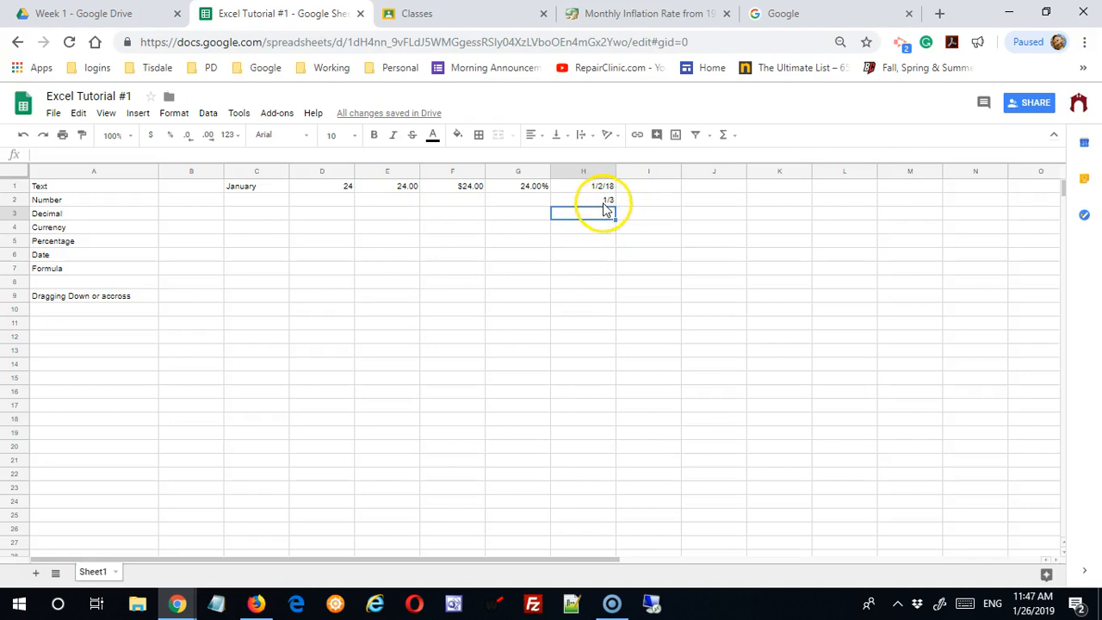
click(607, 200)
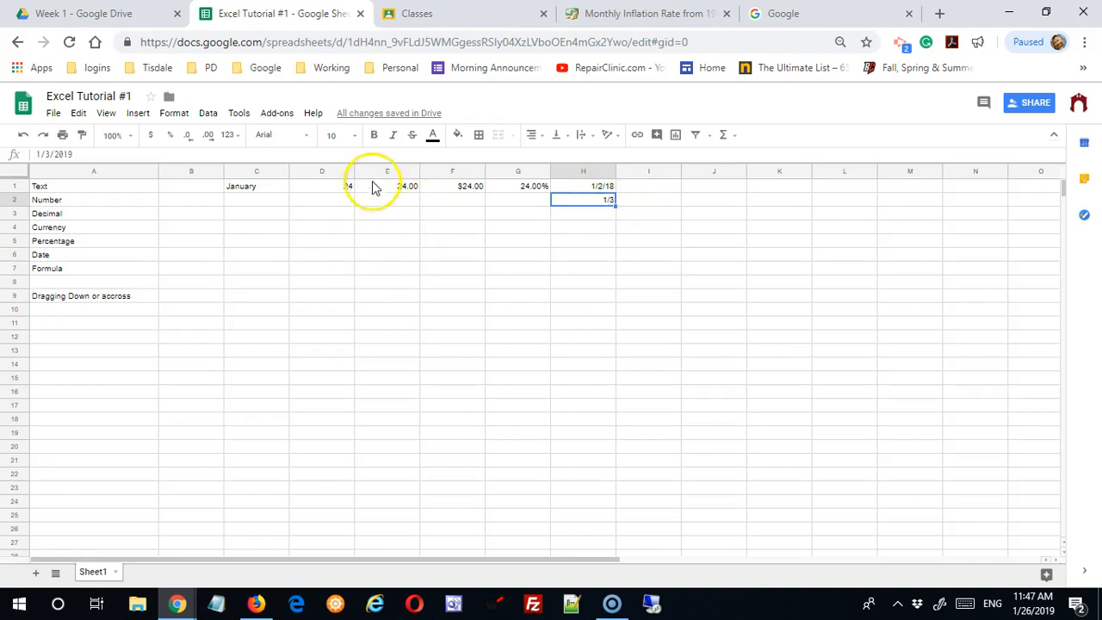
click(338, 194)
click(267, 201)
click(267, 189)
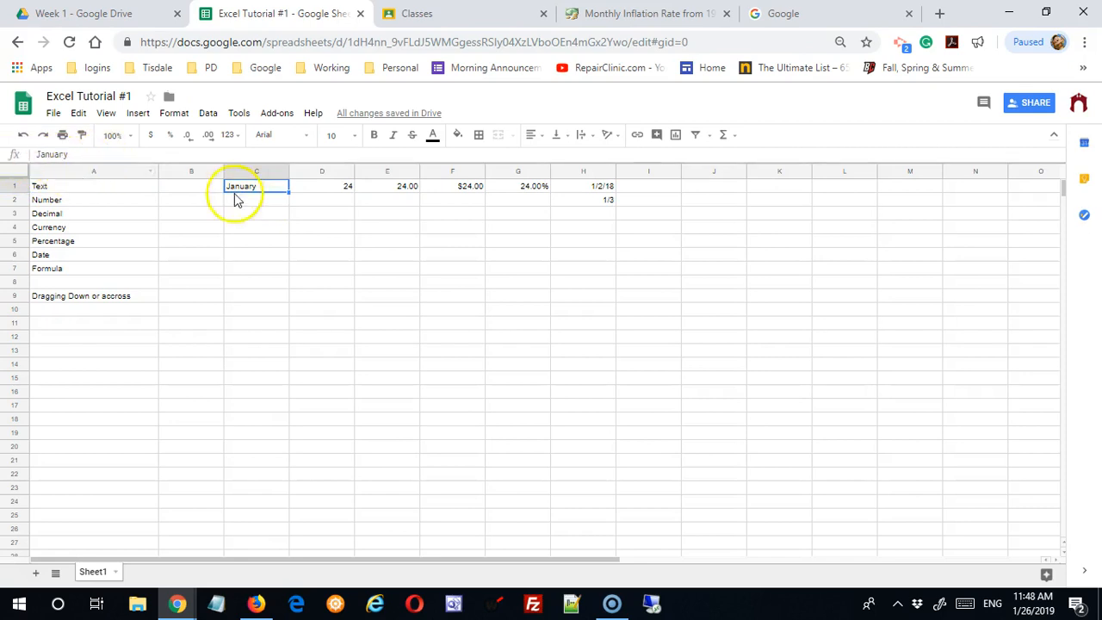
click(609, 203)
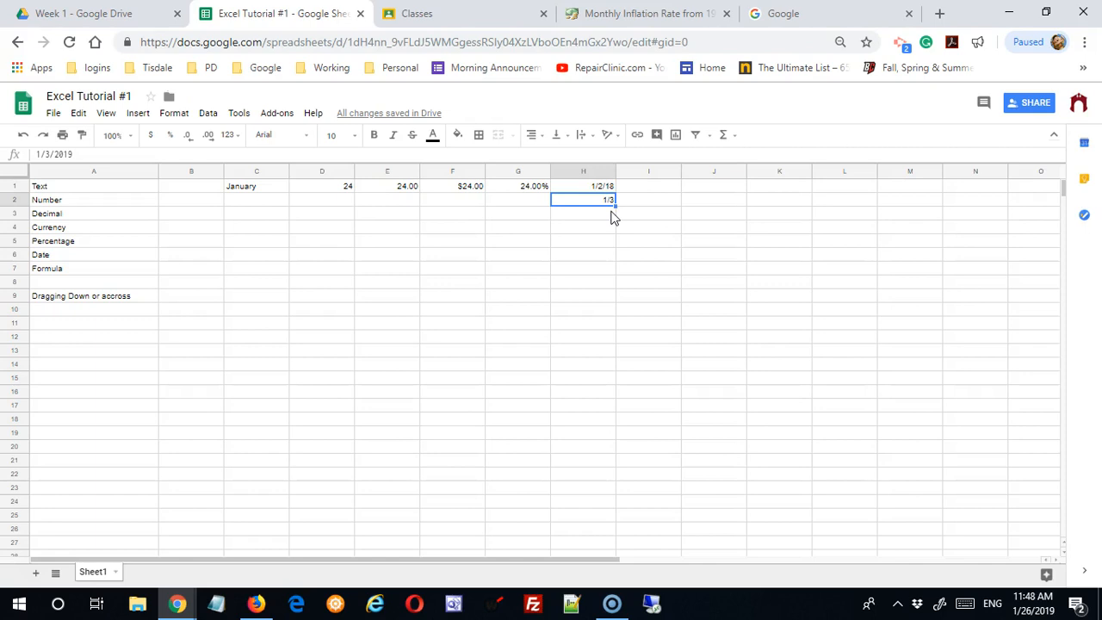
key(Delete)
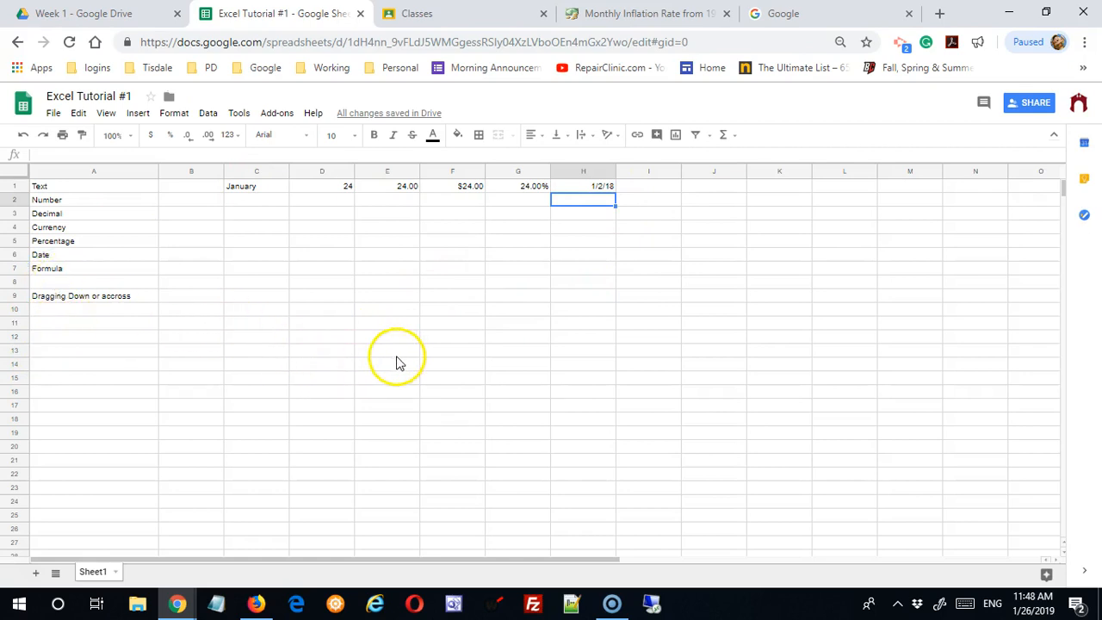
Step: Enter the numbers 34, 53, 42 and 77 in cells D2 through D5
click(397, 216)
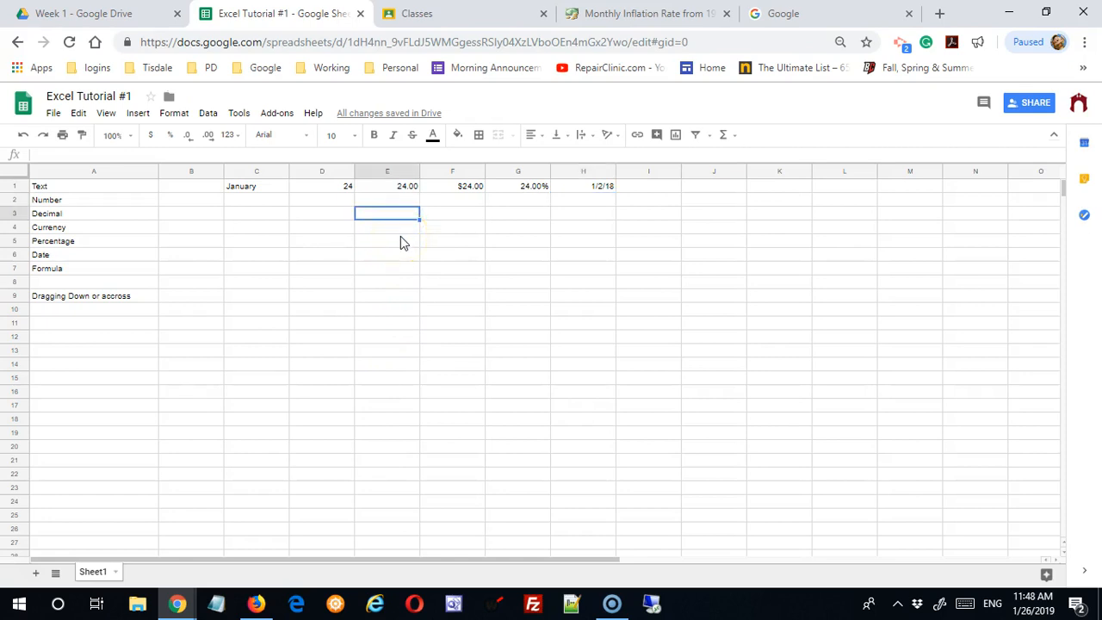
drag(366, 217, 337, 205)
text(34)
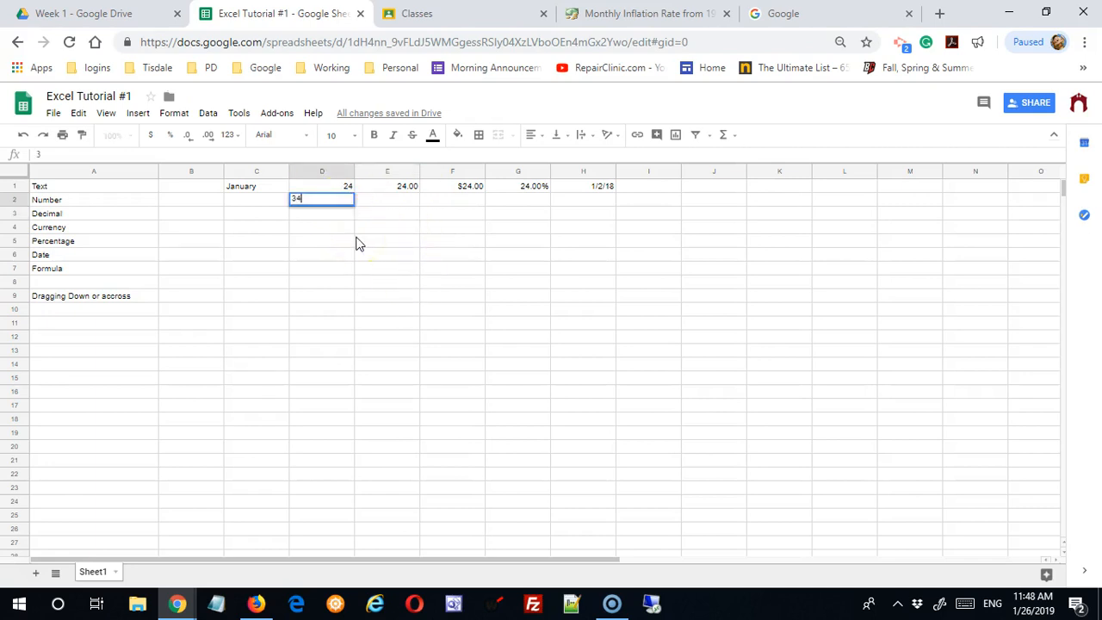
key(Return)
text(53)
key(Return)
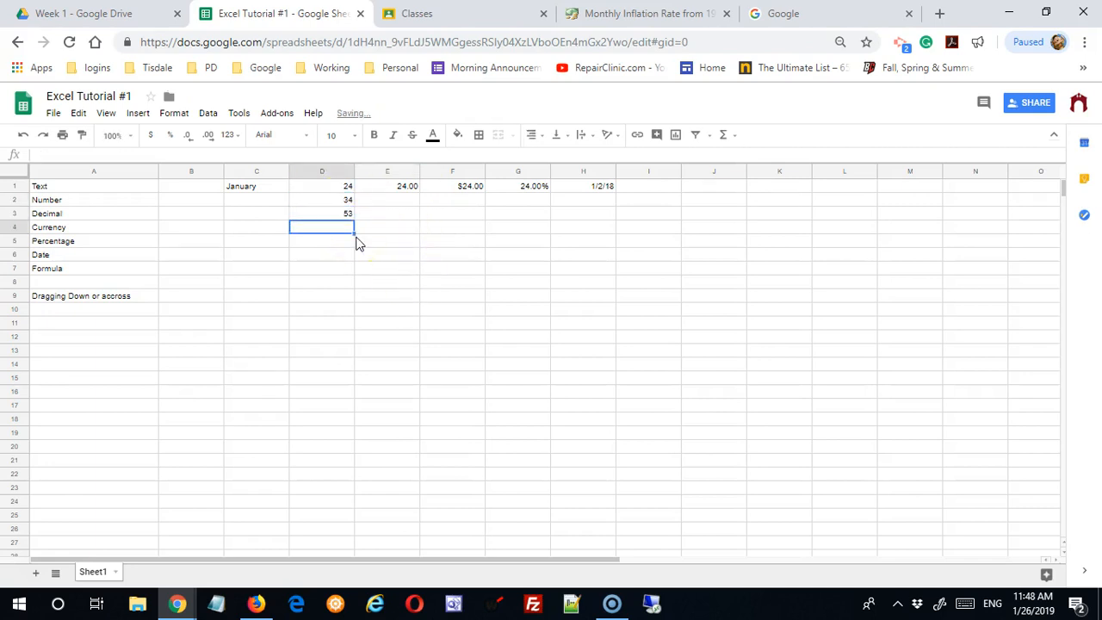
text(42)
key(Return)
text(77)
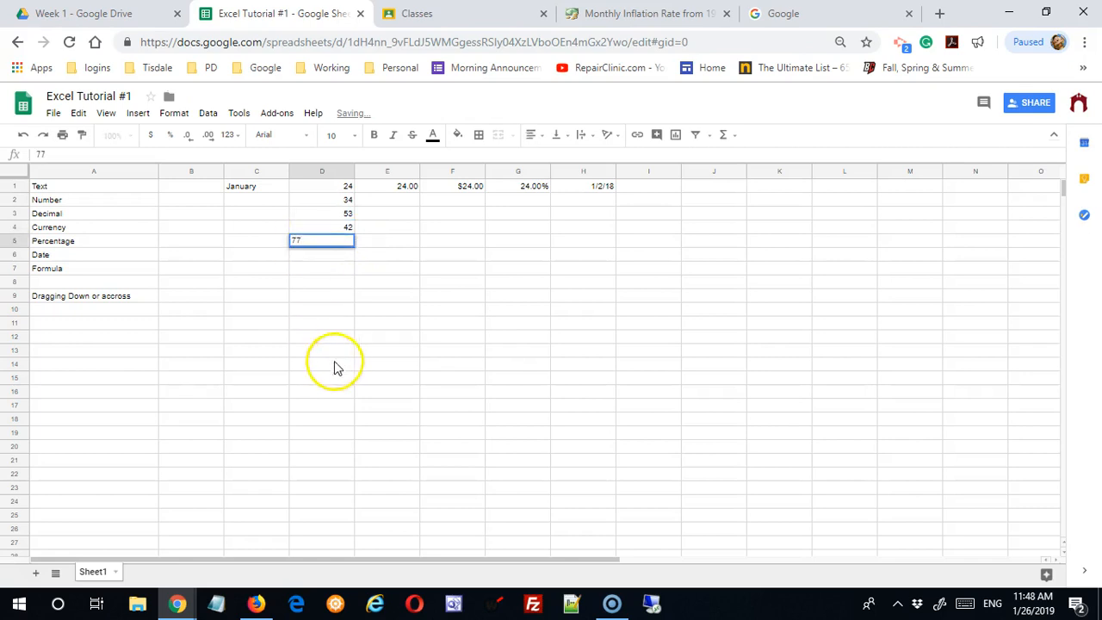
drag(335, 366, 329, 363)
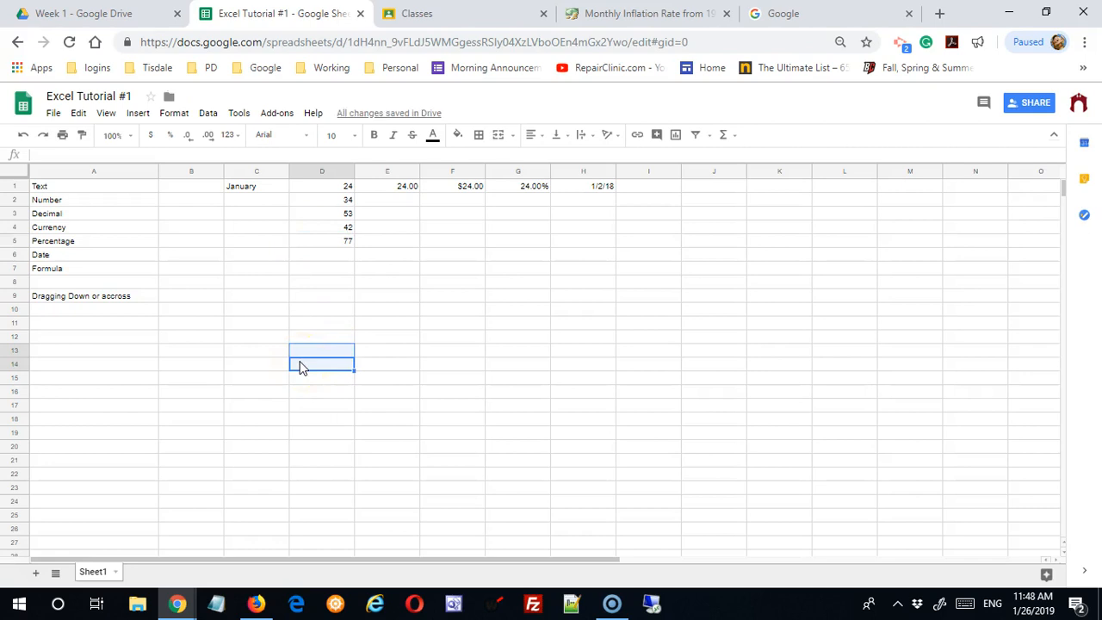
Step: Enter the formula =d1+d2 in cell D6 with hand-written cell references
click(336, 254)
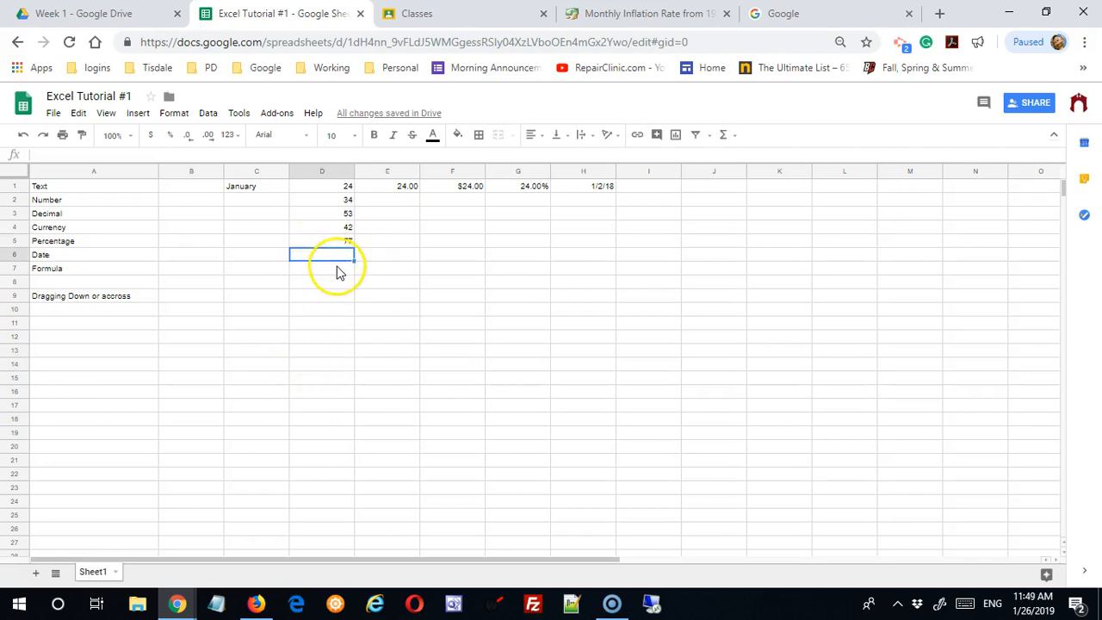
text(=)
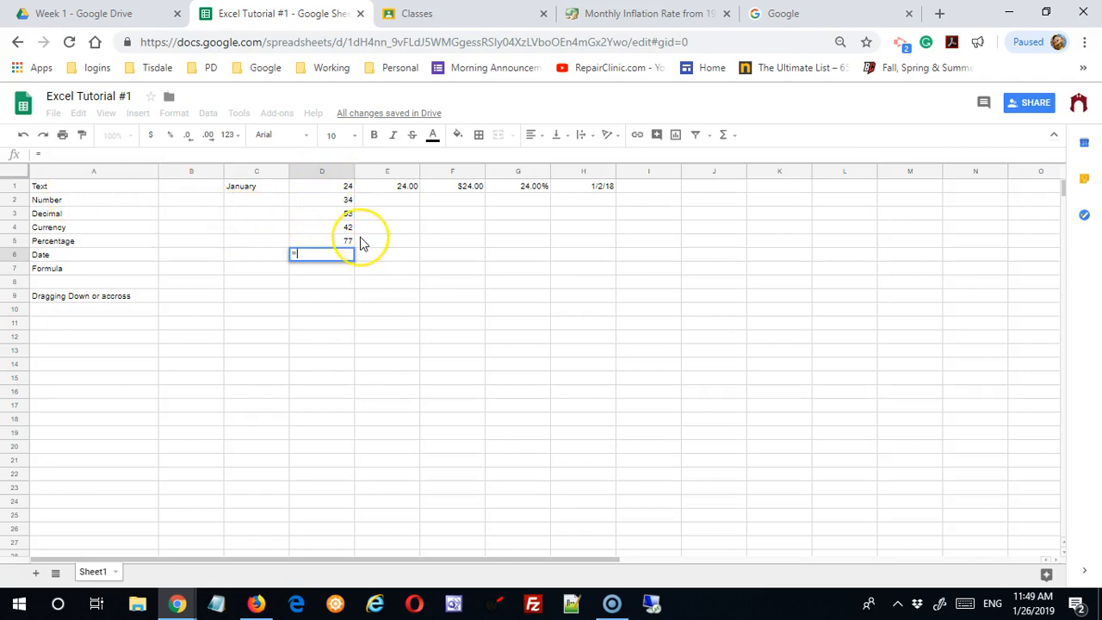
text(d1)
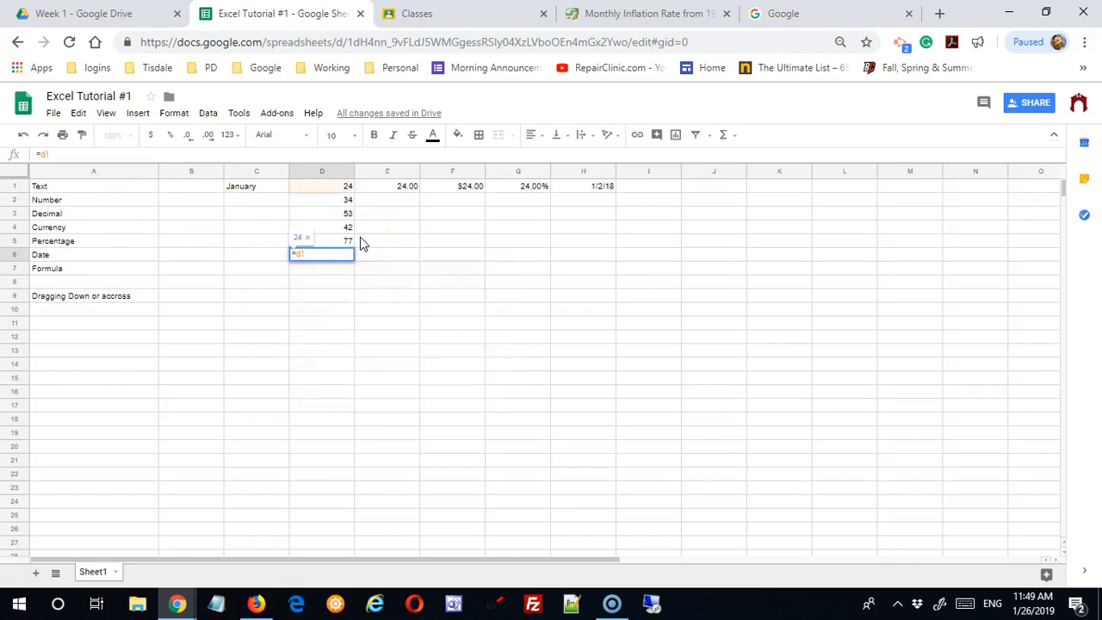
text(+d2)
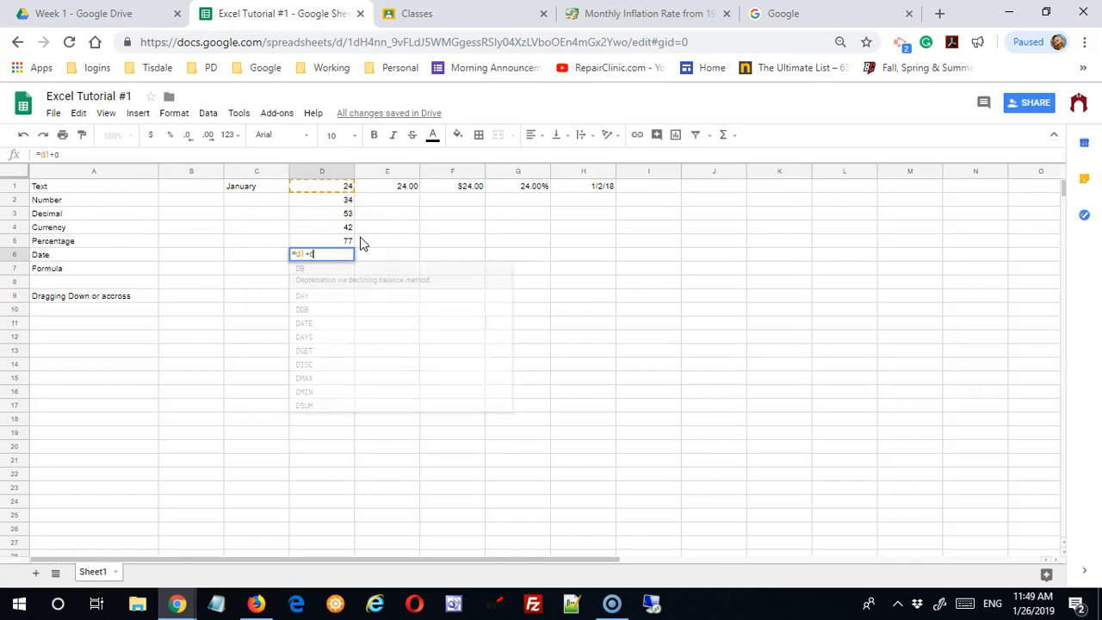
key(Return)
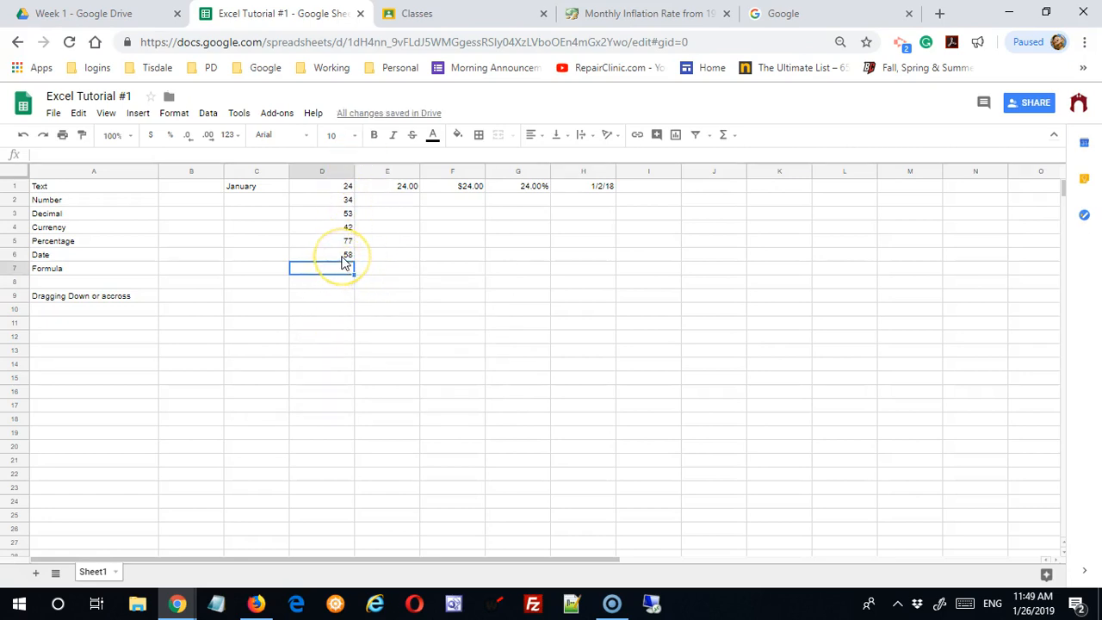
Step: Erase the addition formula from cell D6
click(342, 256)
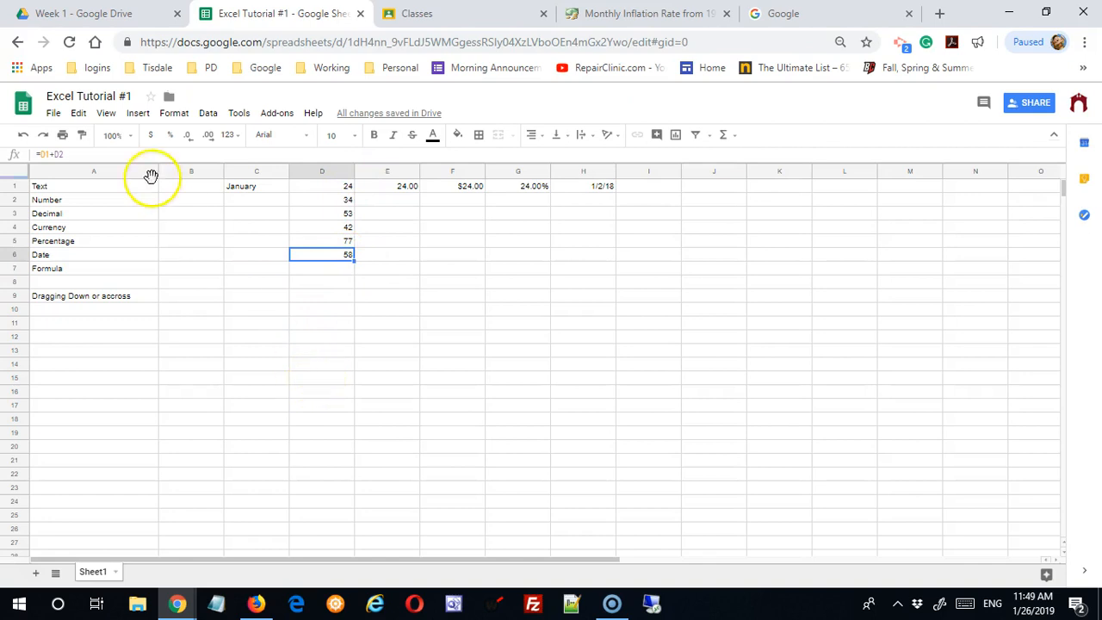
drag(65, 155, 32, 155)
key(BackSpace)
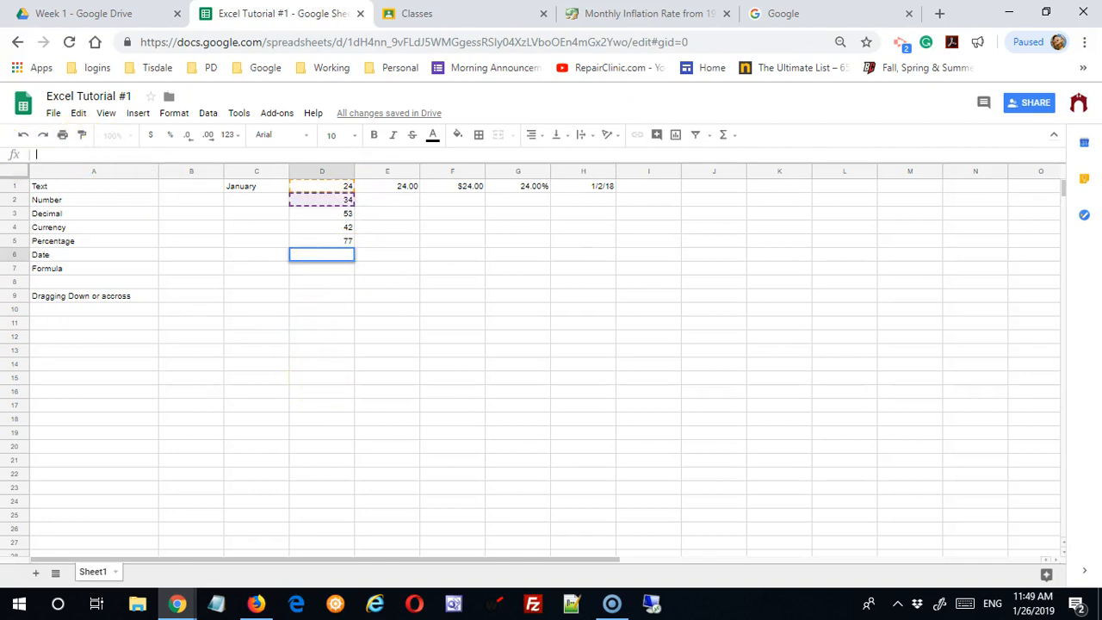
click(326, 336)
Step: Build the formula =D1+D2 in cell D6 by picking the two cells in the sheet
click(339, 259)
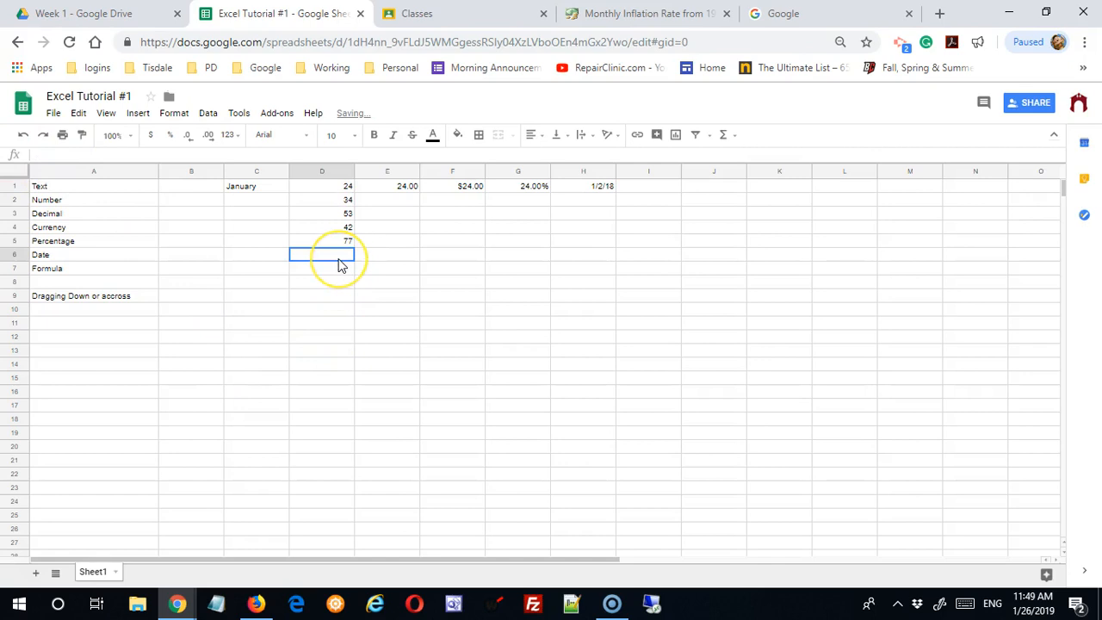
text(=)
click(299, 253)
click(338, 191)
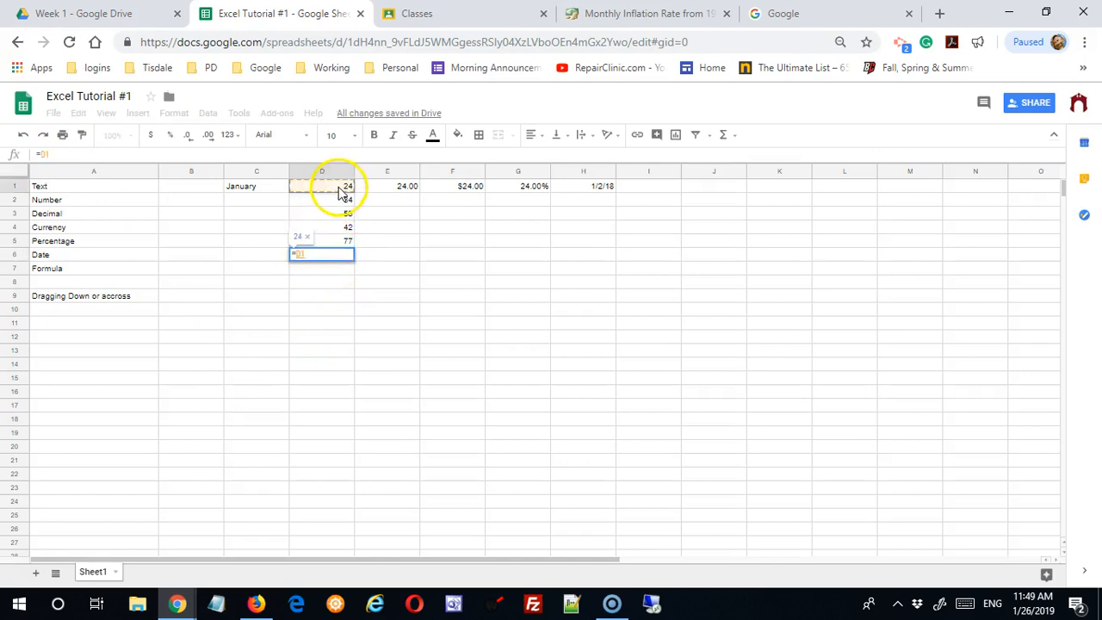
text(+)
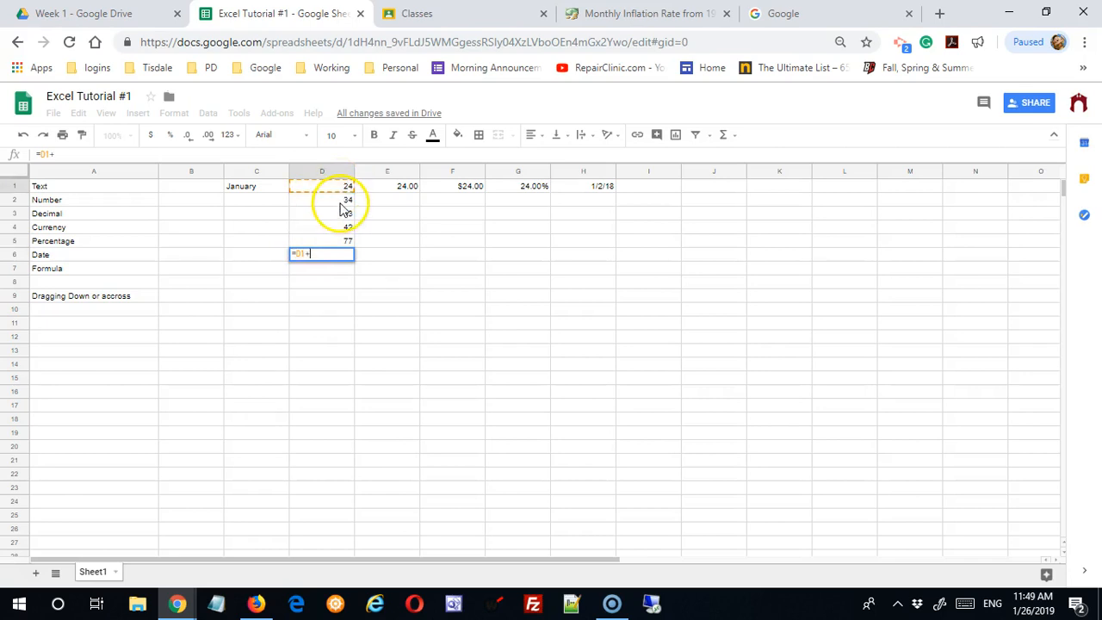
click(342, 204)
key(Return)
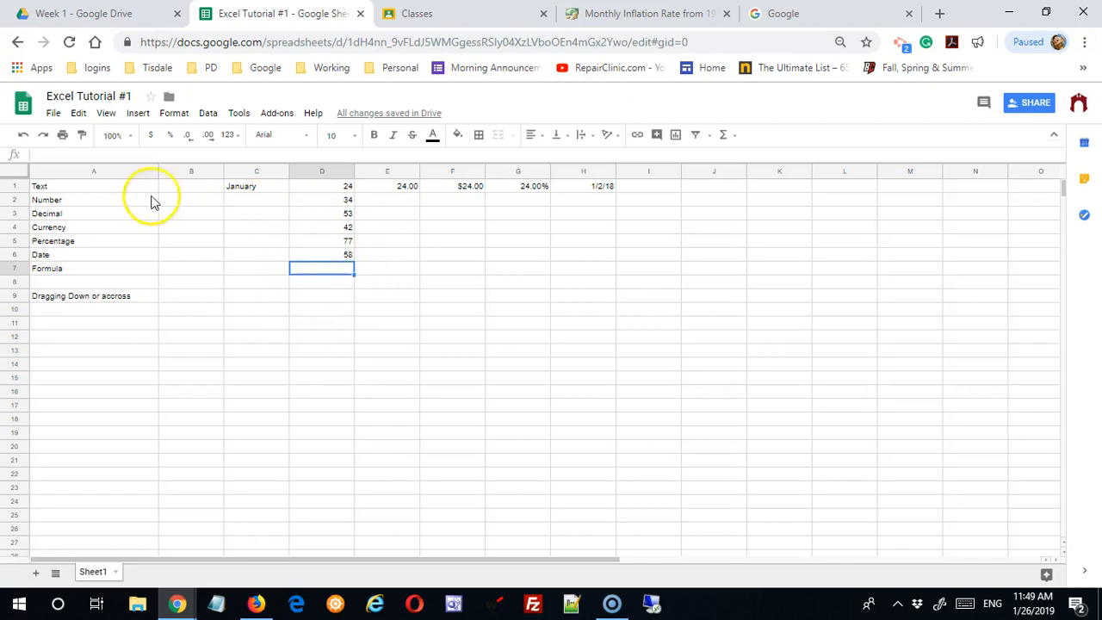
Step: Replace the formula in cell D6 with a sum function over the range D1:D5
click(347, 259)
key(Delete)
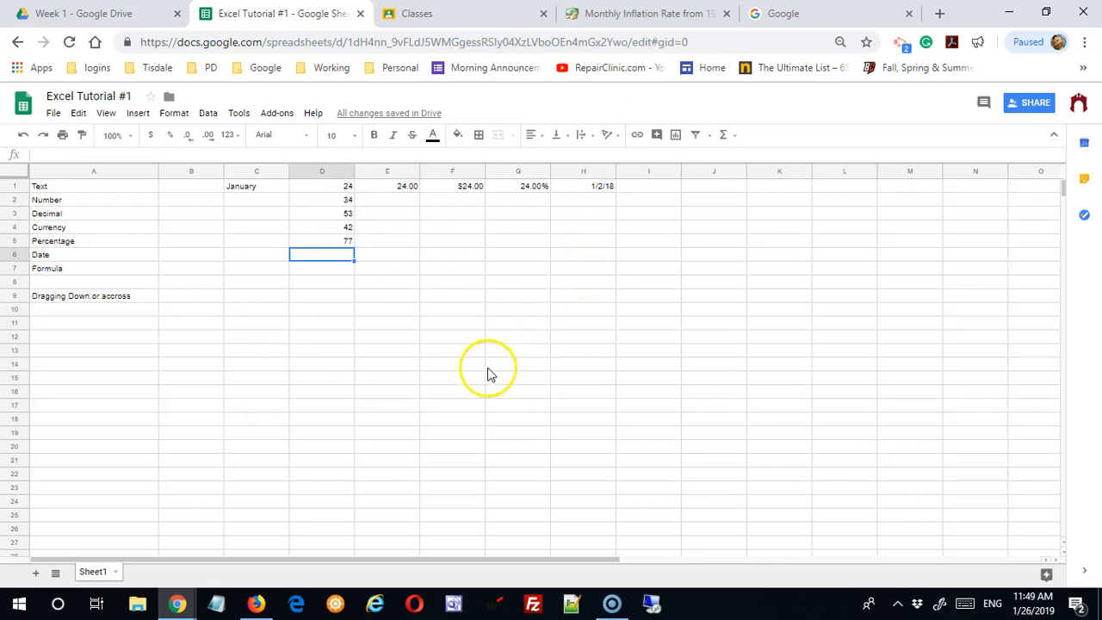
text(=)
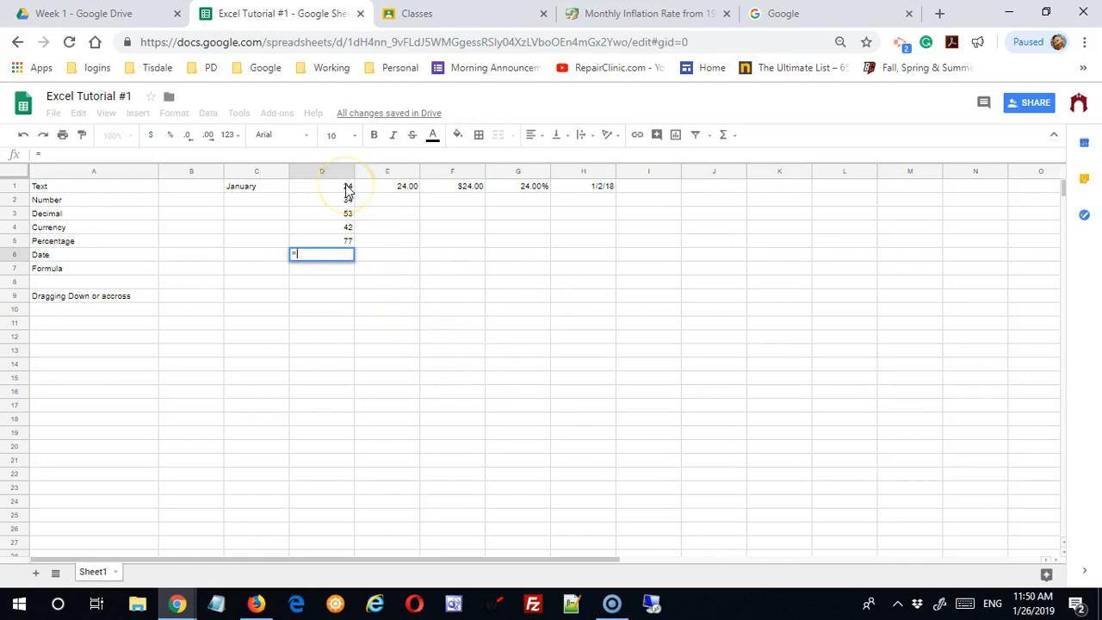
text(sum)
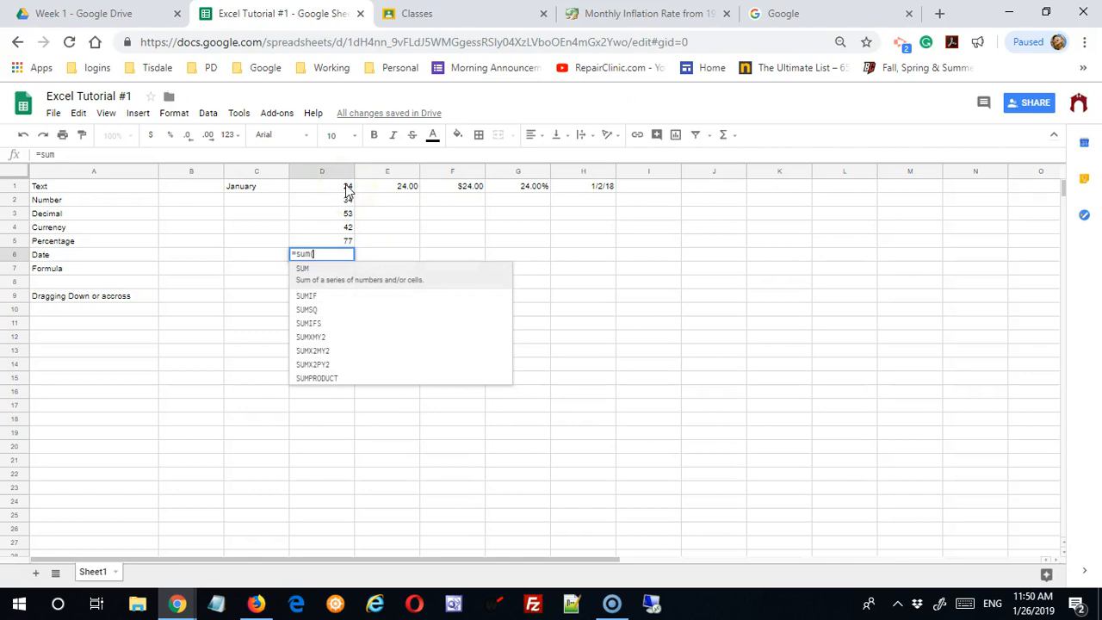
text(()
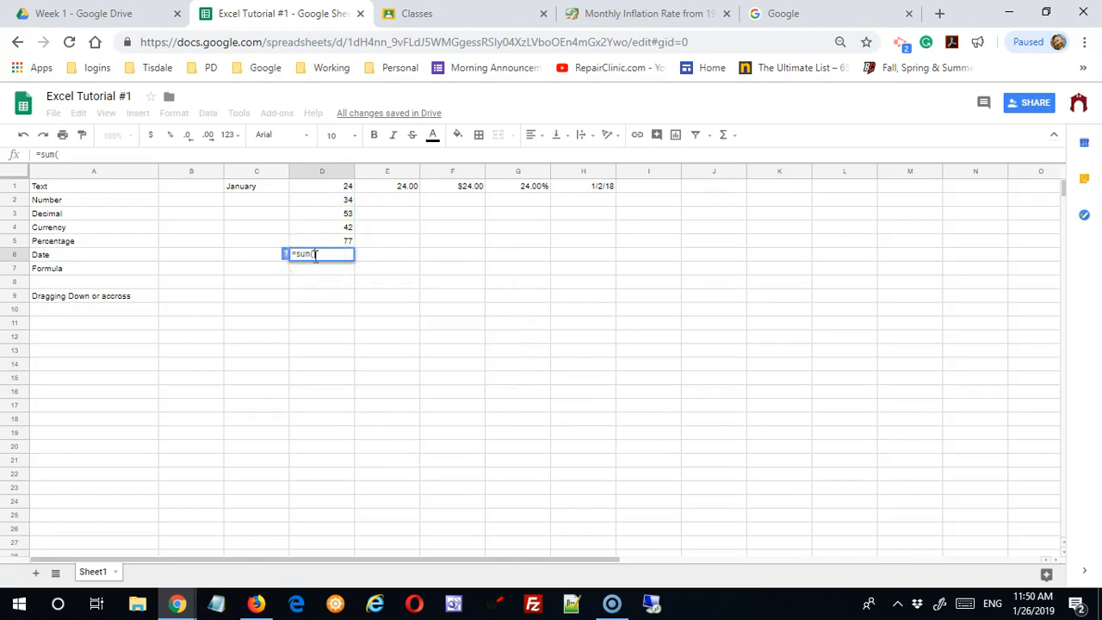
click(347, 191)
drag(347, 192, 350, 241)
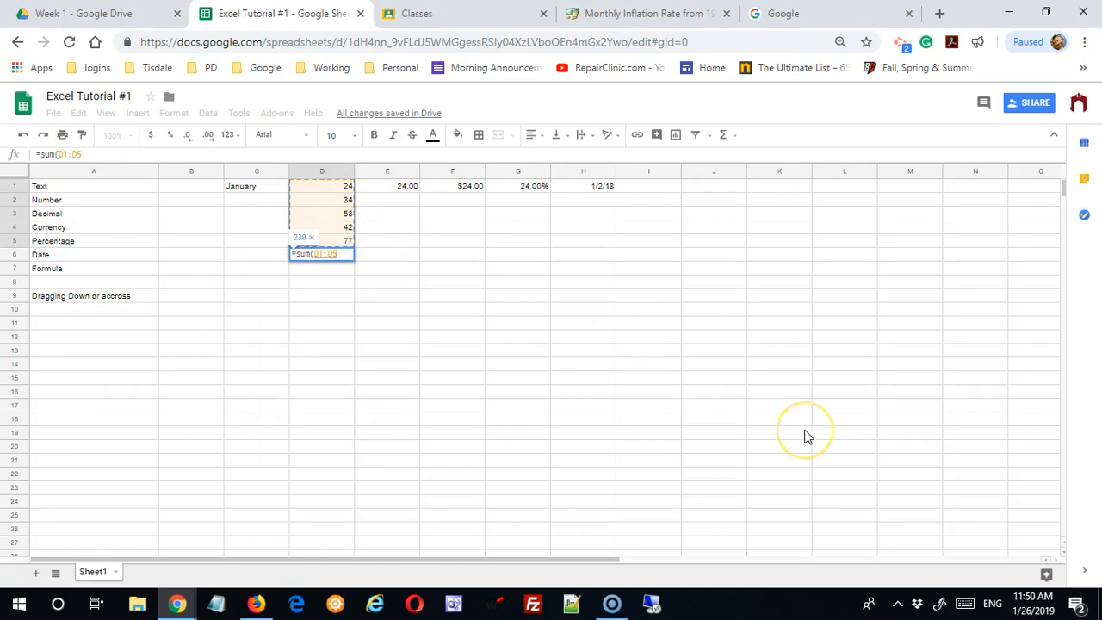
key(Return)
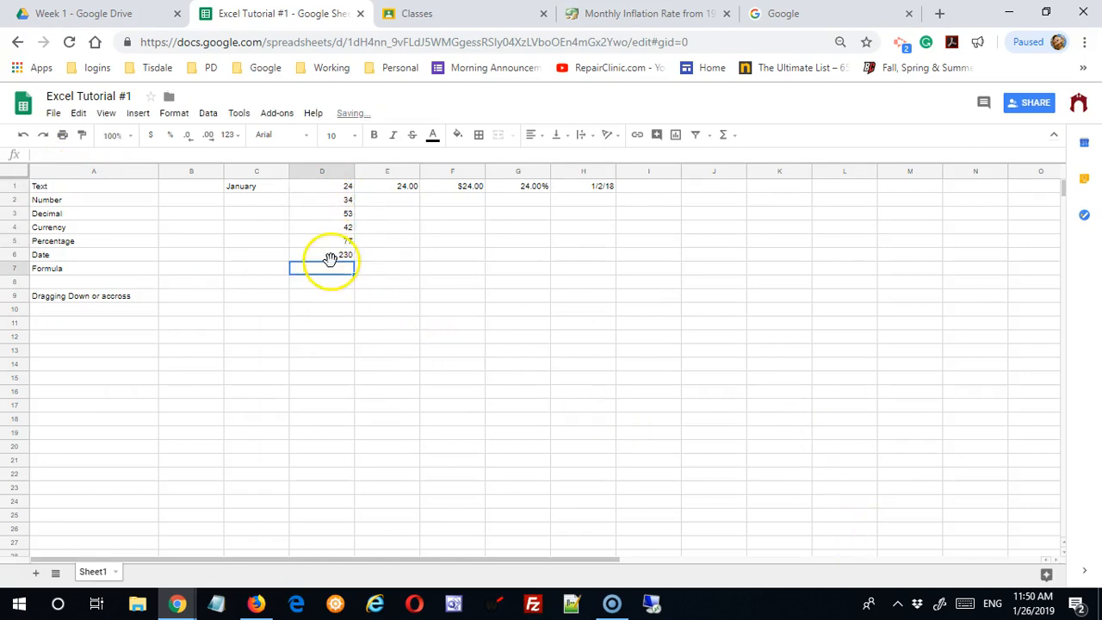
Step: Clear the sum formula from cell D6
click(401, 244)
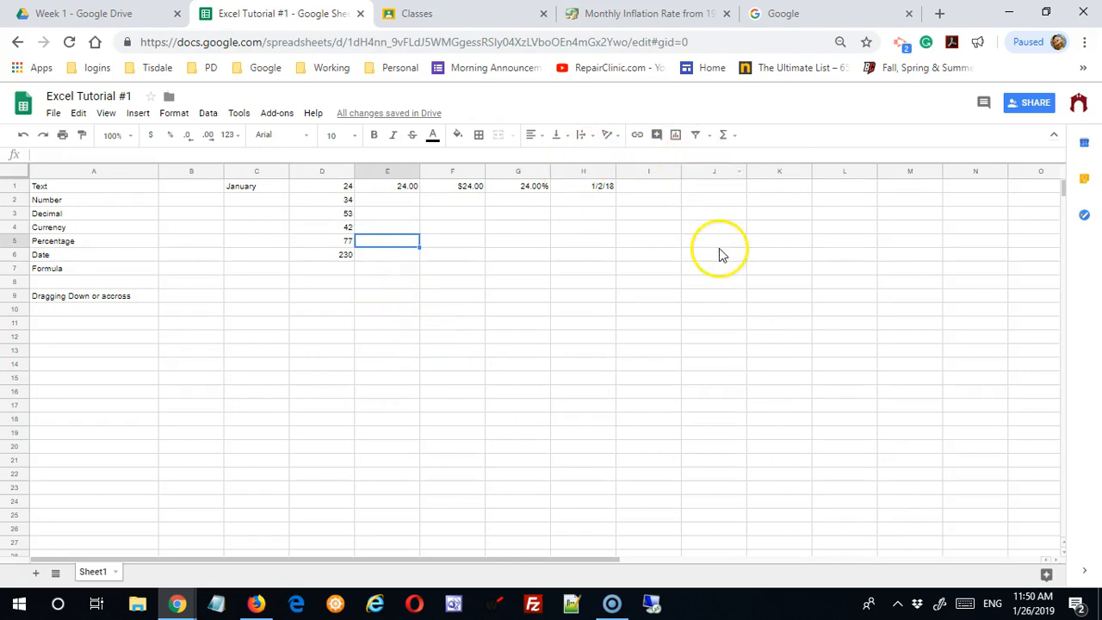
click(347, 257)
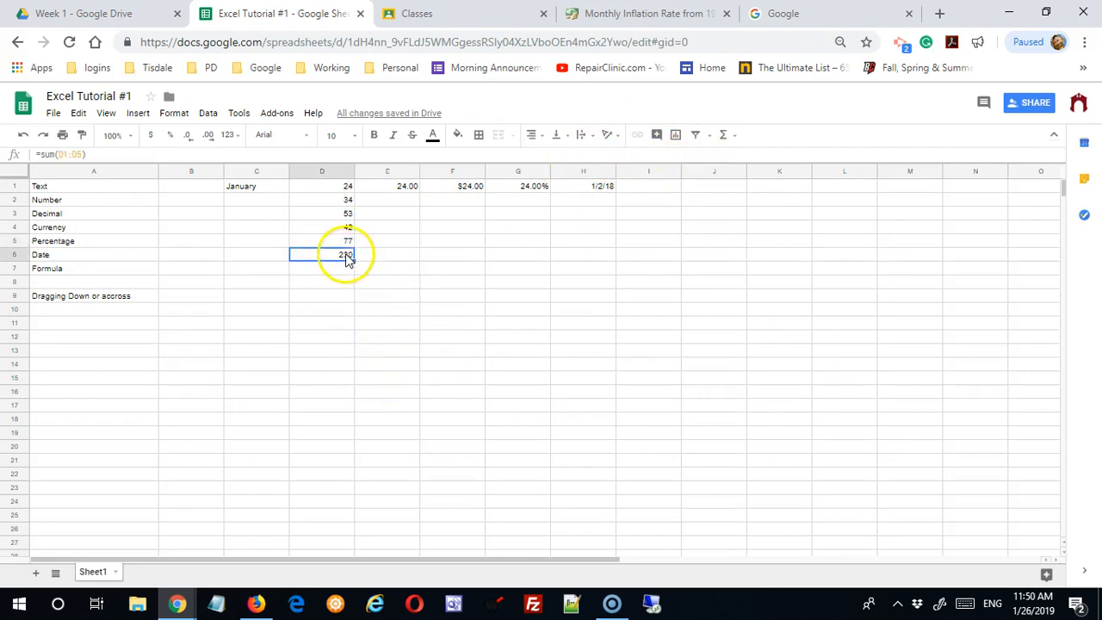
key(Delete)
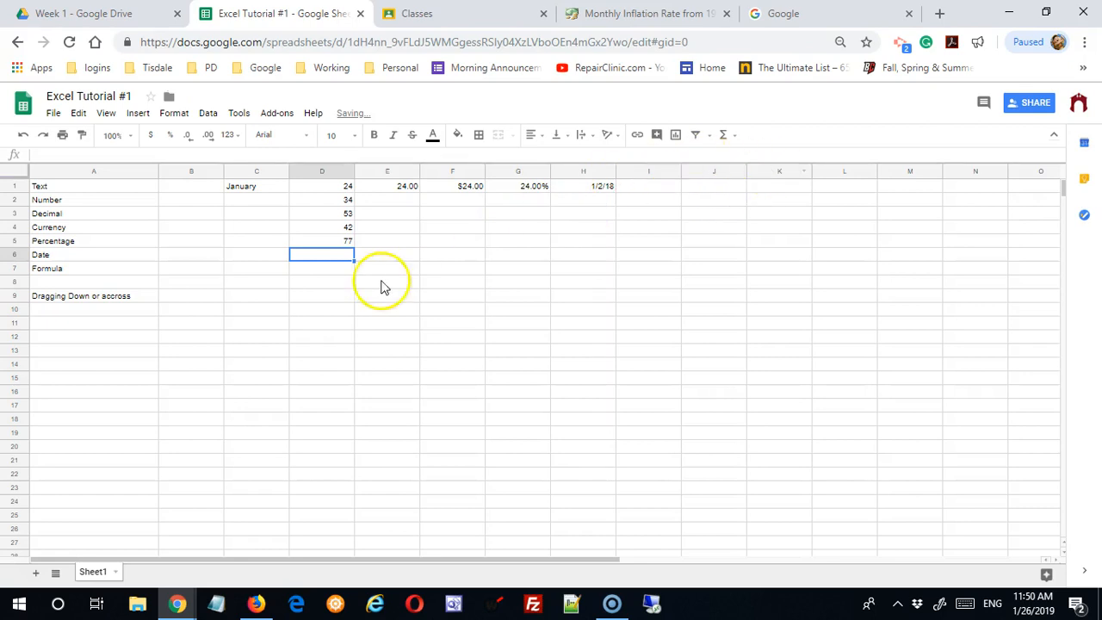
Step: Insert the SUM function from the Math function category into cell D6 and apply it to the range D1:D5
click(731, 137)
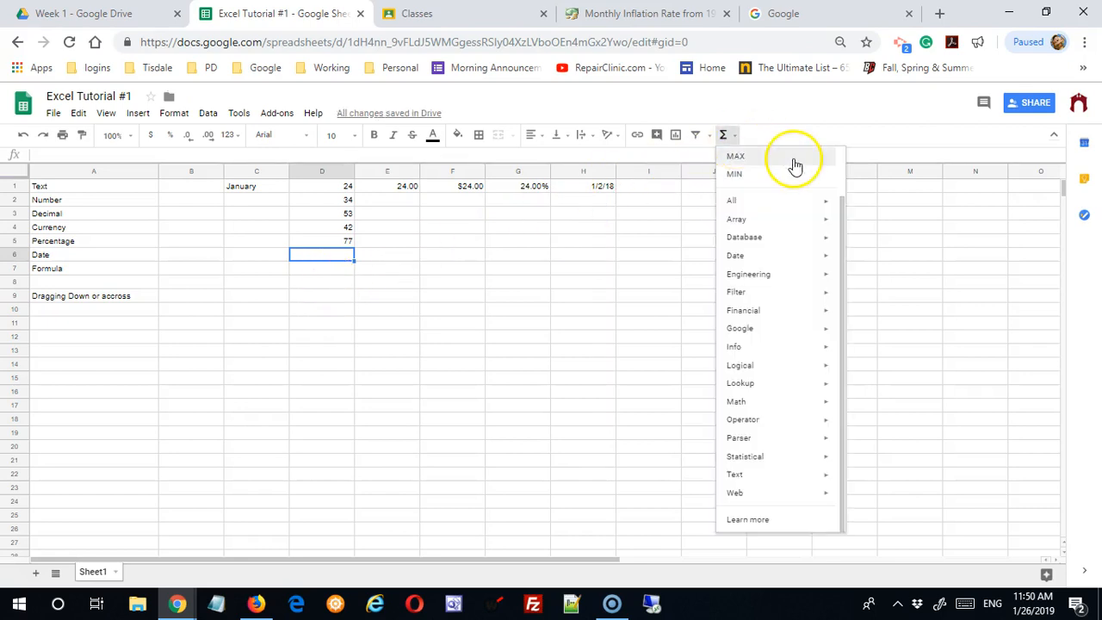
mouse_move(804, 238)
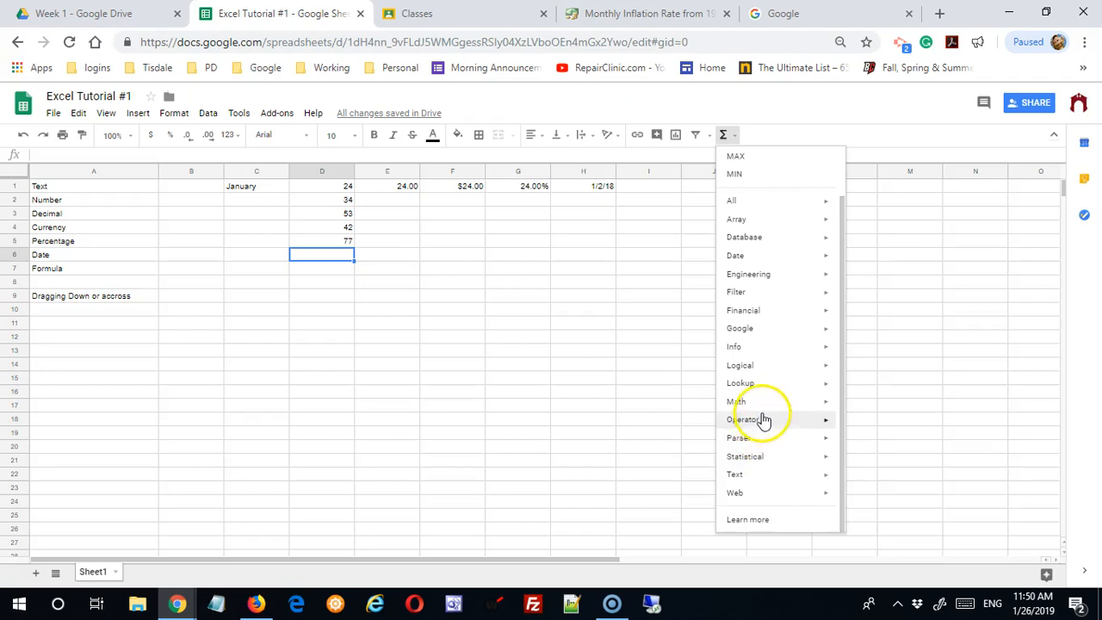
mouse_move(762, 406)
scroll(932, 531, down, 5)
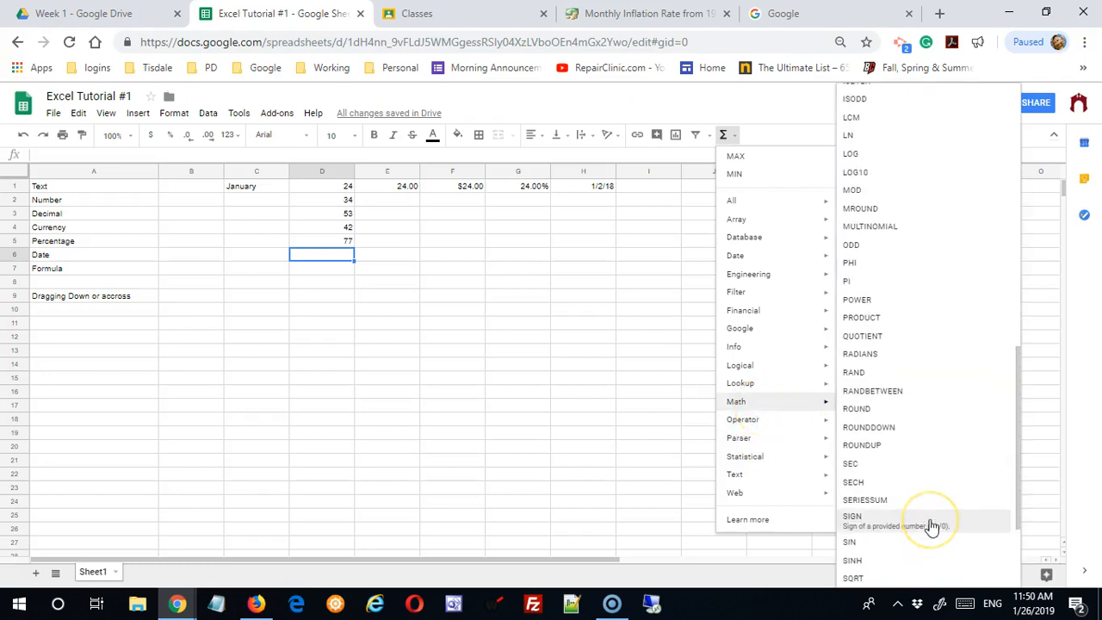
scroll(932, 527, down, 4)
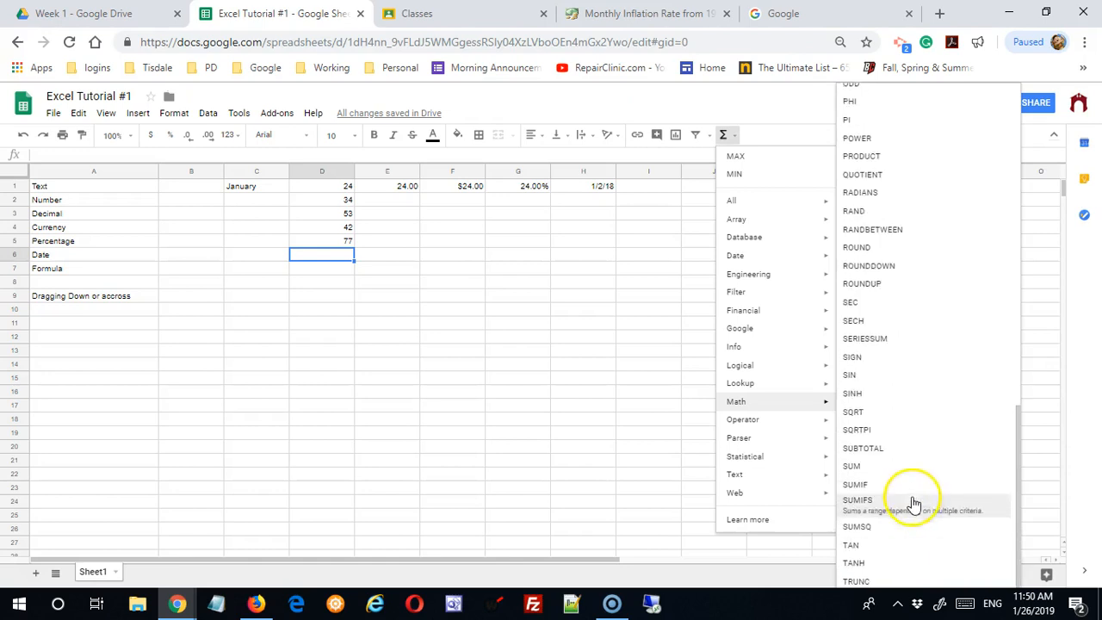
click(910, 471)
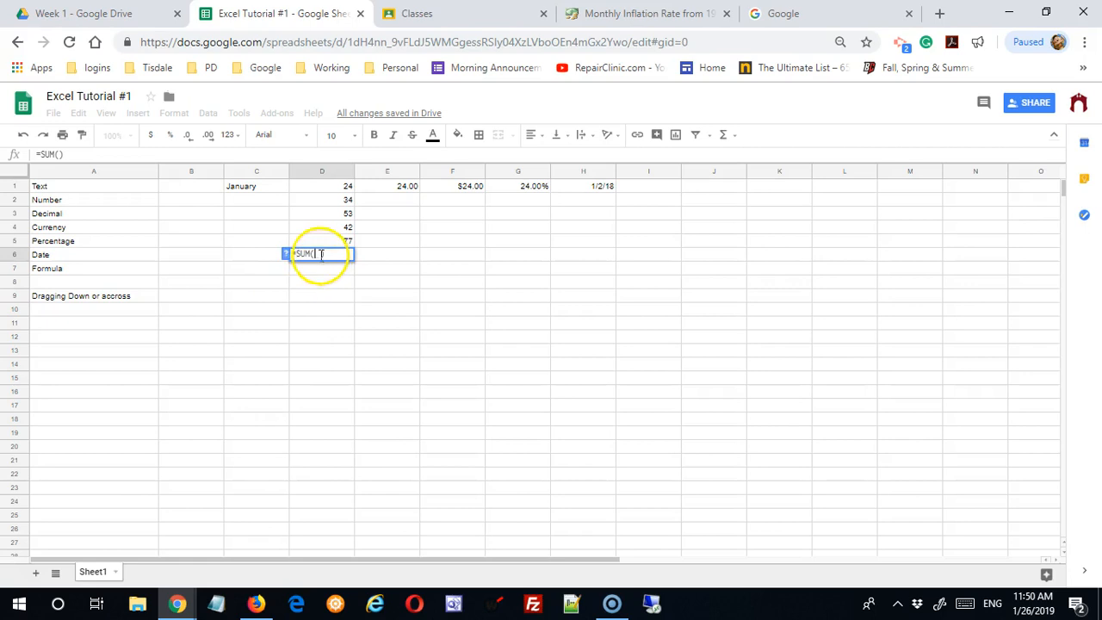
drag(345, 187, 353, 253)
key(Return)
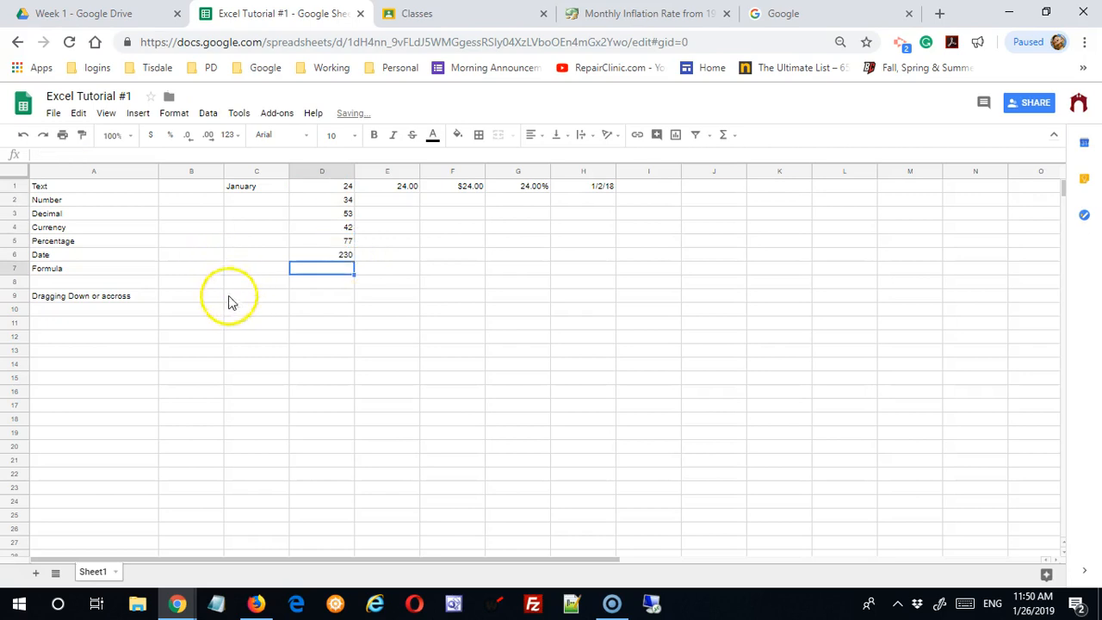
Step: Clear cell D6 and re-enter the sum of D1:D5 by writing the formula and accepting the suggested SUM function
click(334, 258)
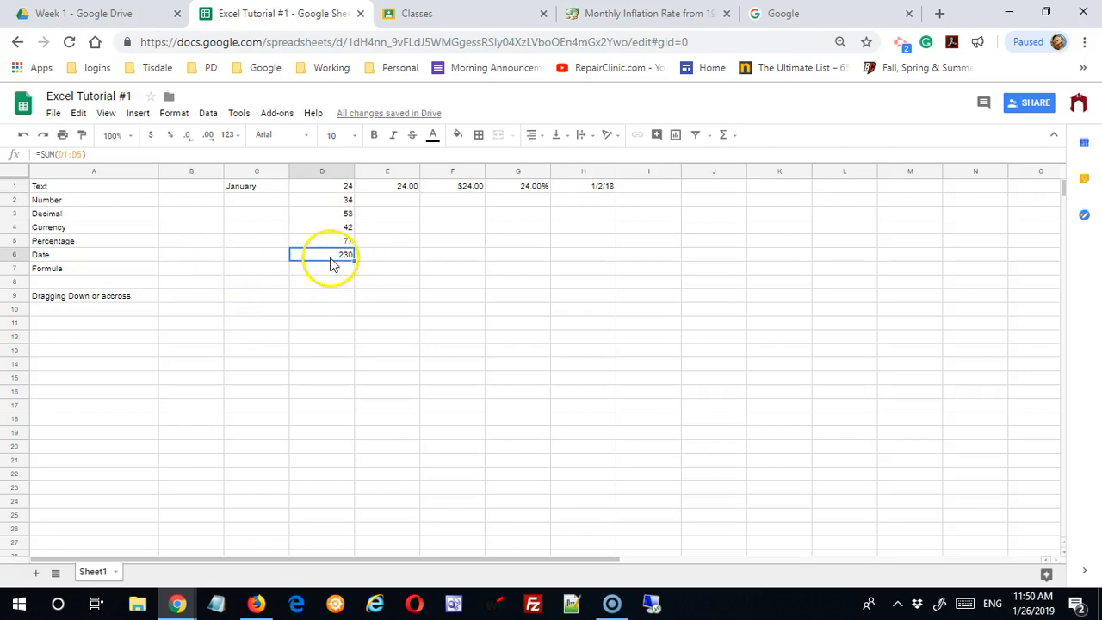
key(Delete)
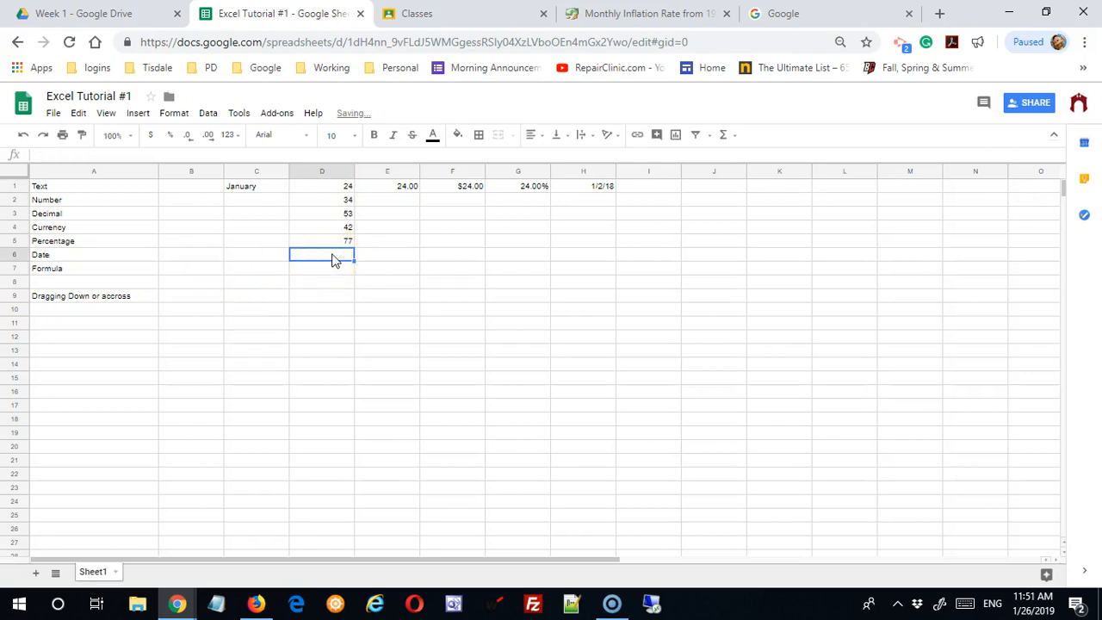
text(=s)
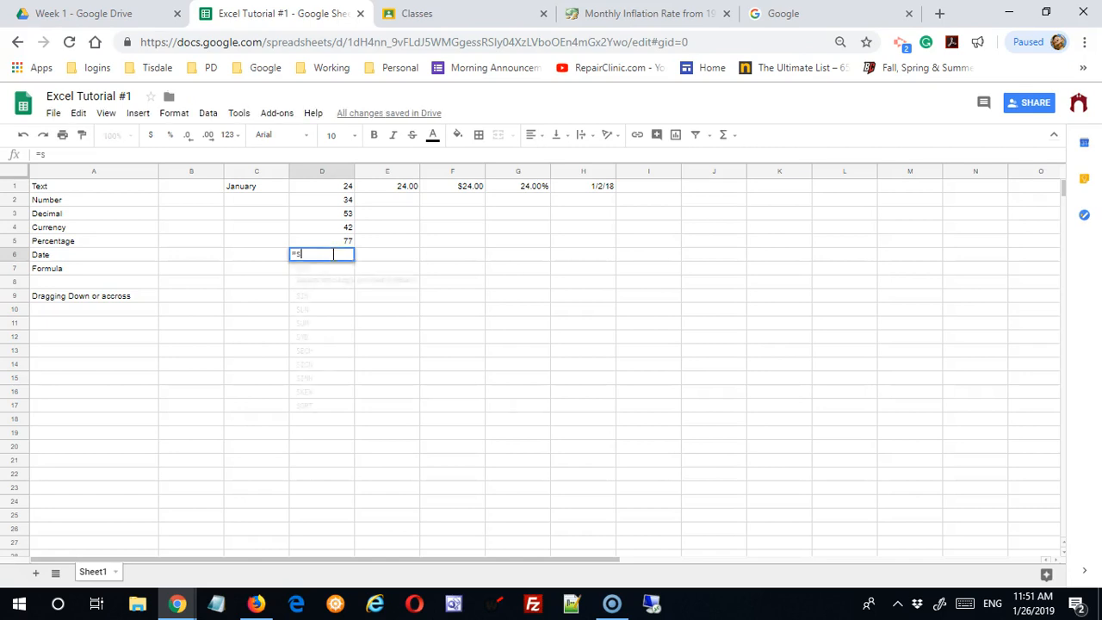
text(u)
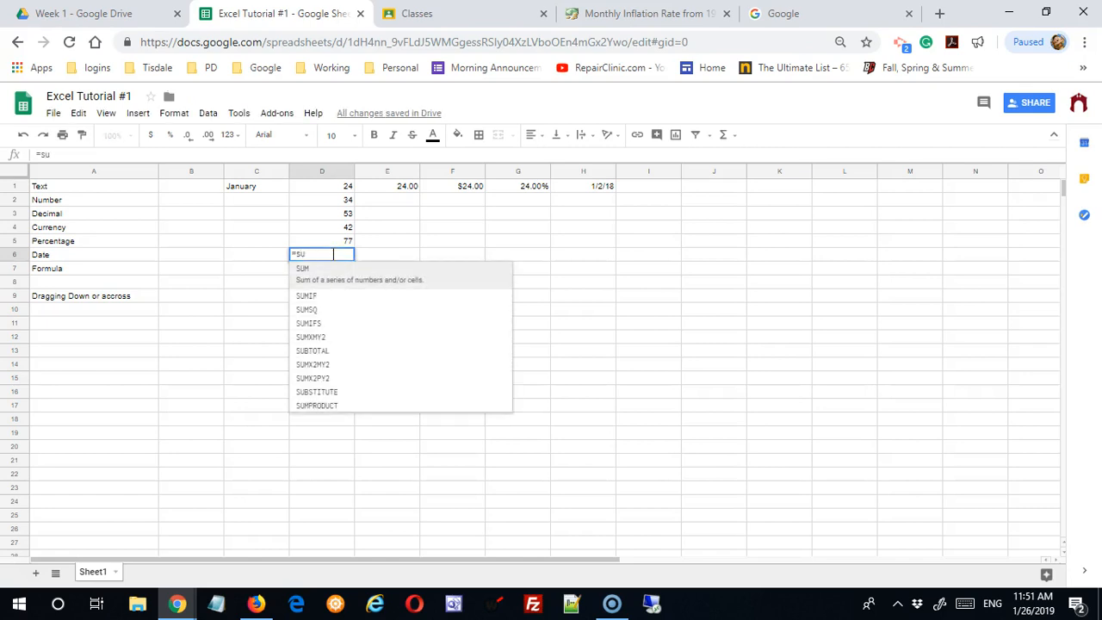
click(335, 282)
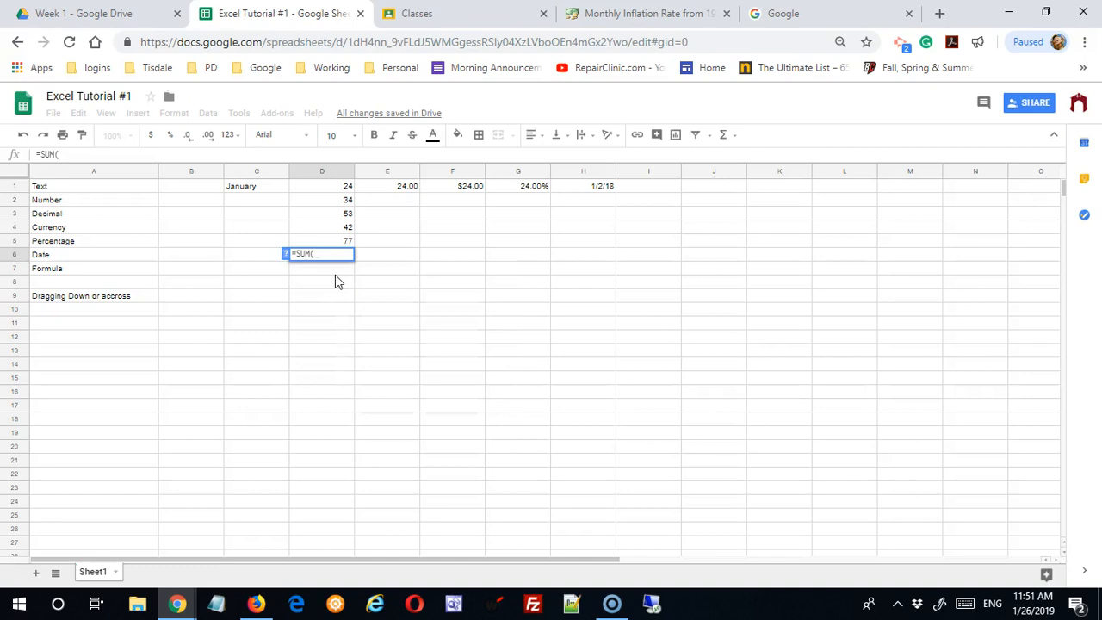
drag(332, 188, 339, 242)
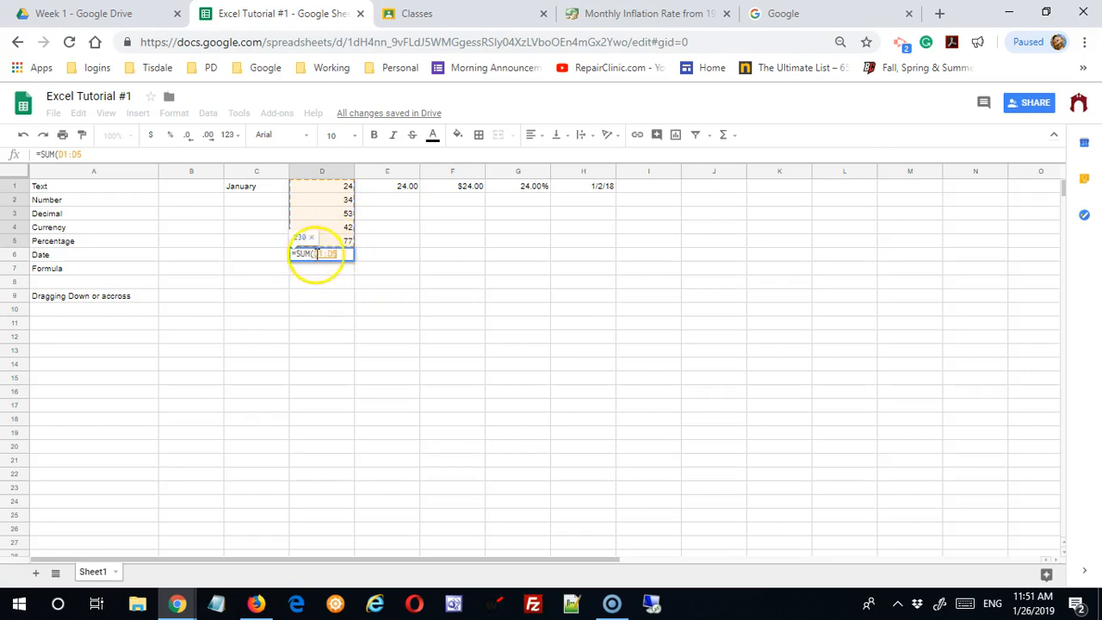
key(Return)
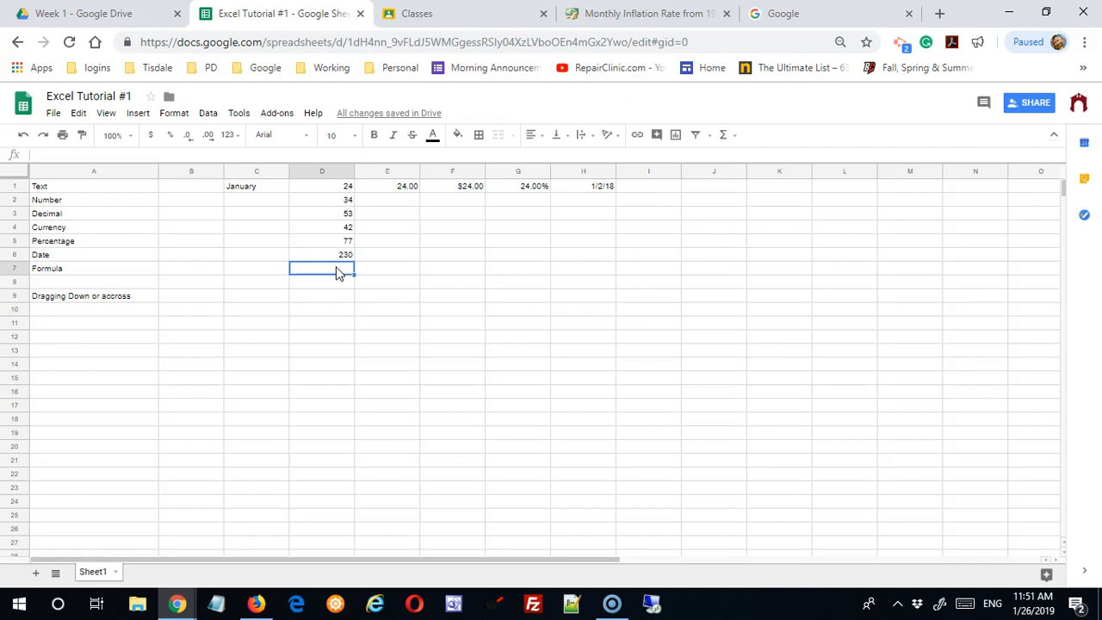
Step: Replace the sum formula in cell D6 with an AVERAGE function over the range D1:D5
drag(330, 260, 337, 258)
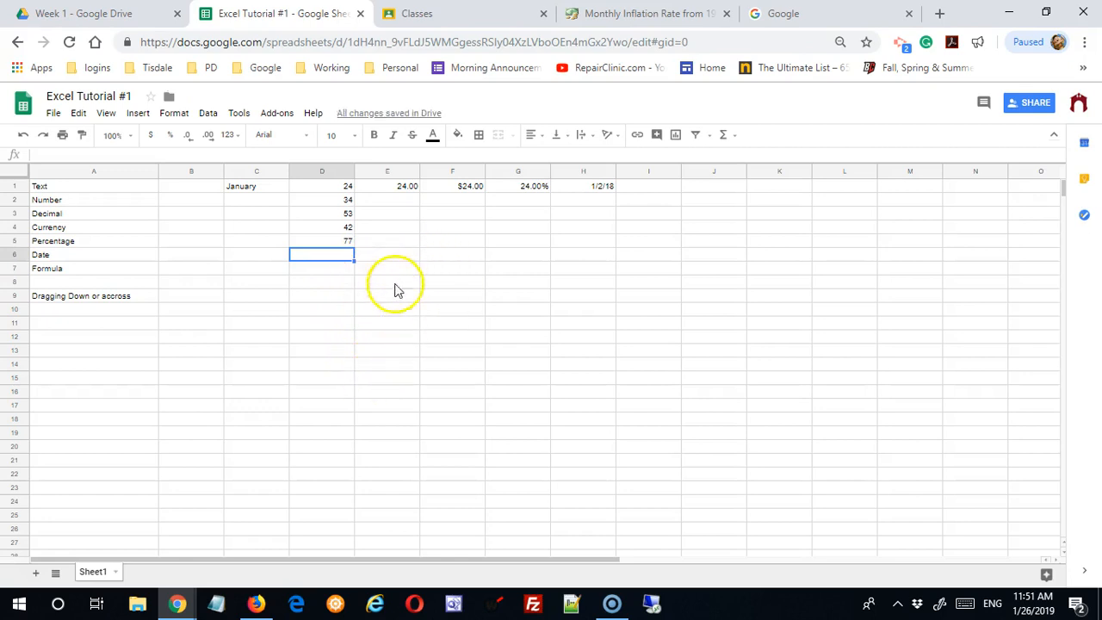
text(=av)
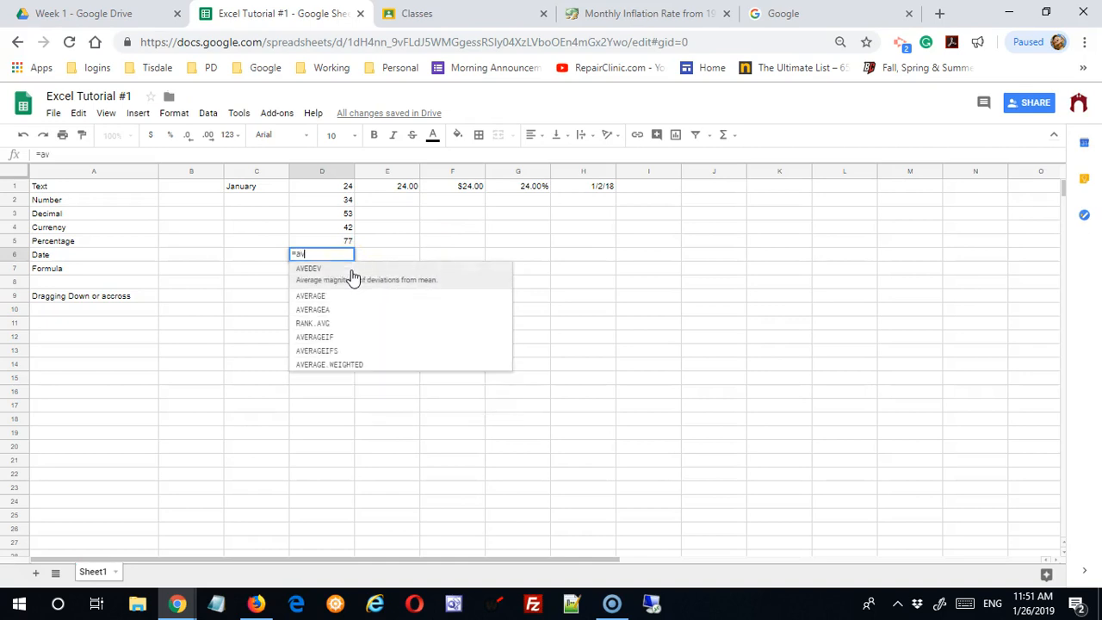
click(332, 302)
drag(339, 188, 333, 239)
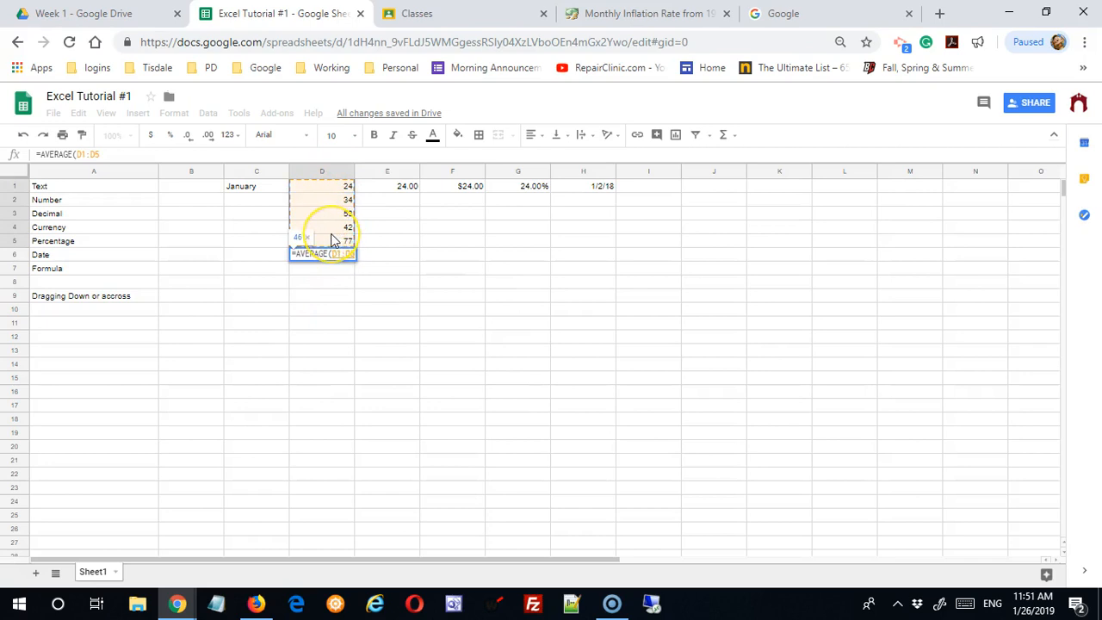
key(Return)
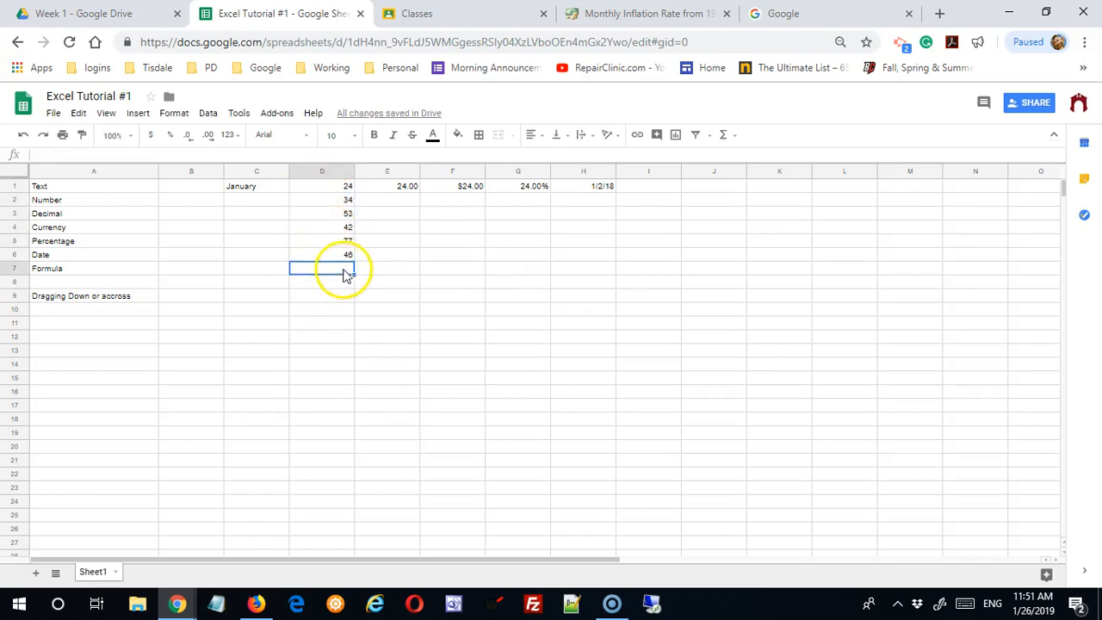
Step: Format the average in cell D6 to display two decimal places
click(344, 254)
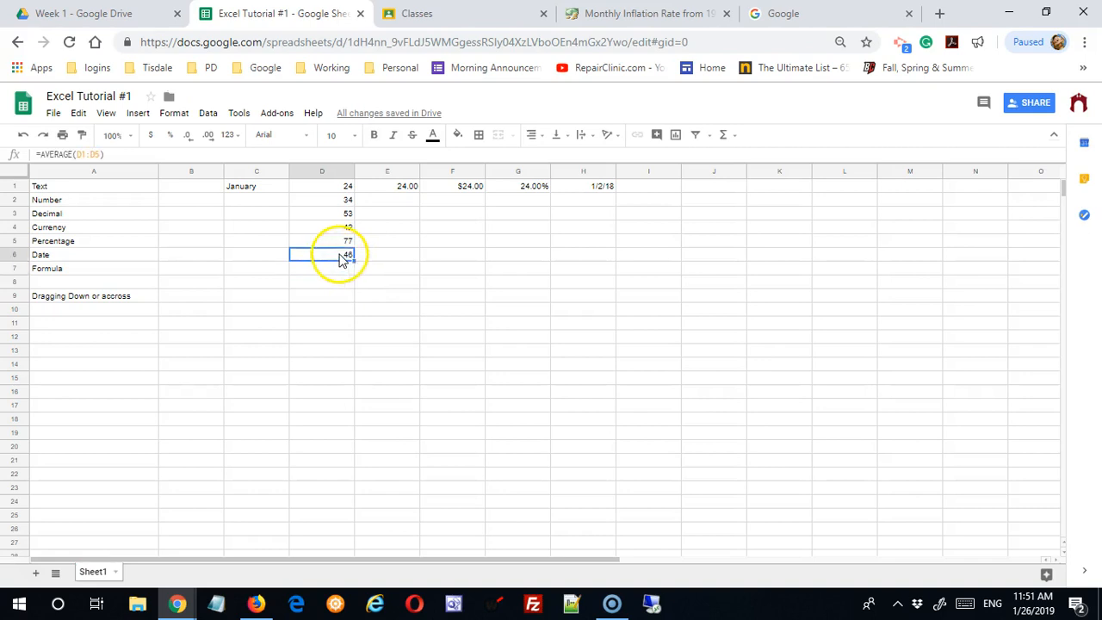
click(208, 135)
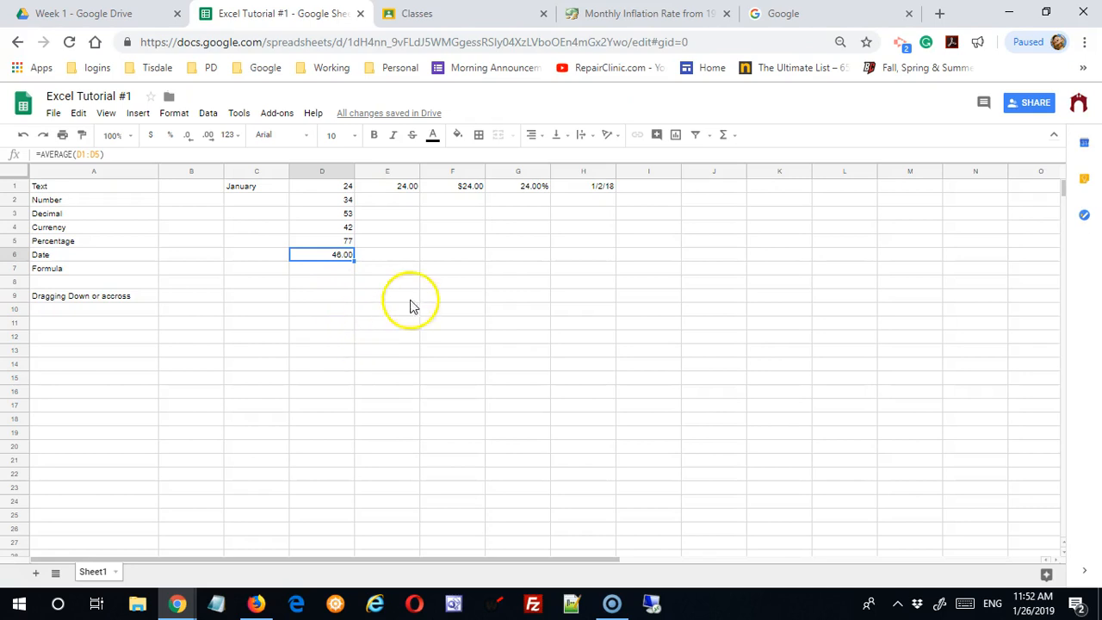
click(465, 297)
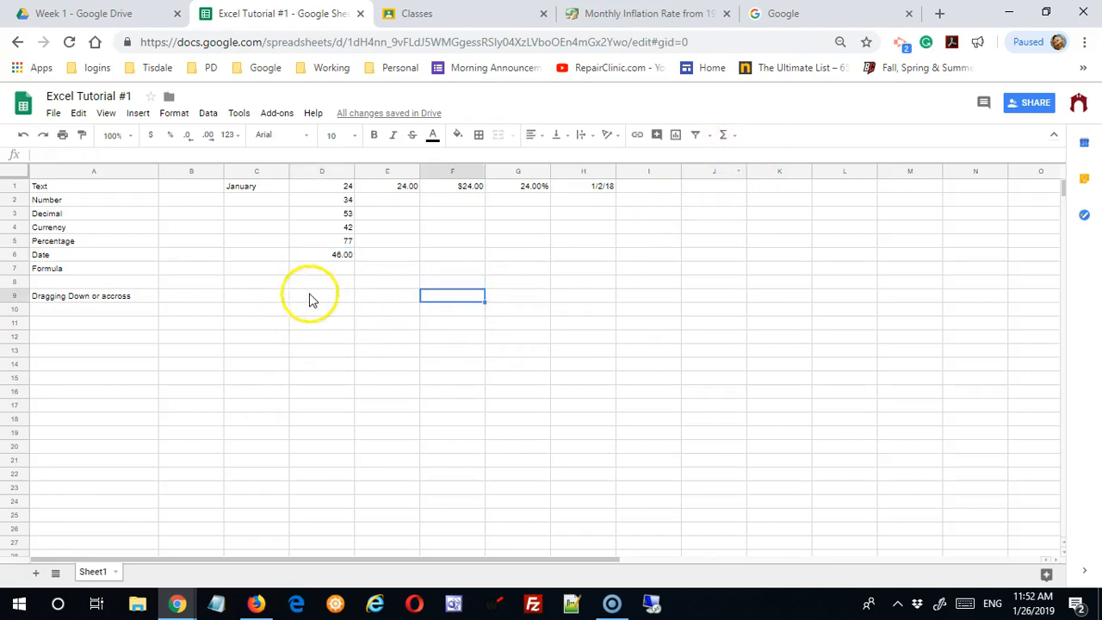
Step: Enter a MIN function over the range D1:D5 in cell D7
click(331, 269)
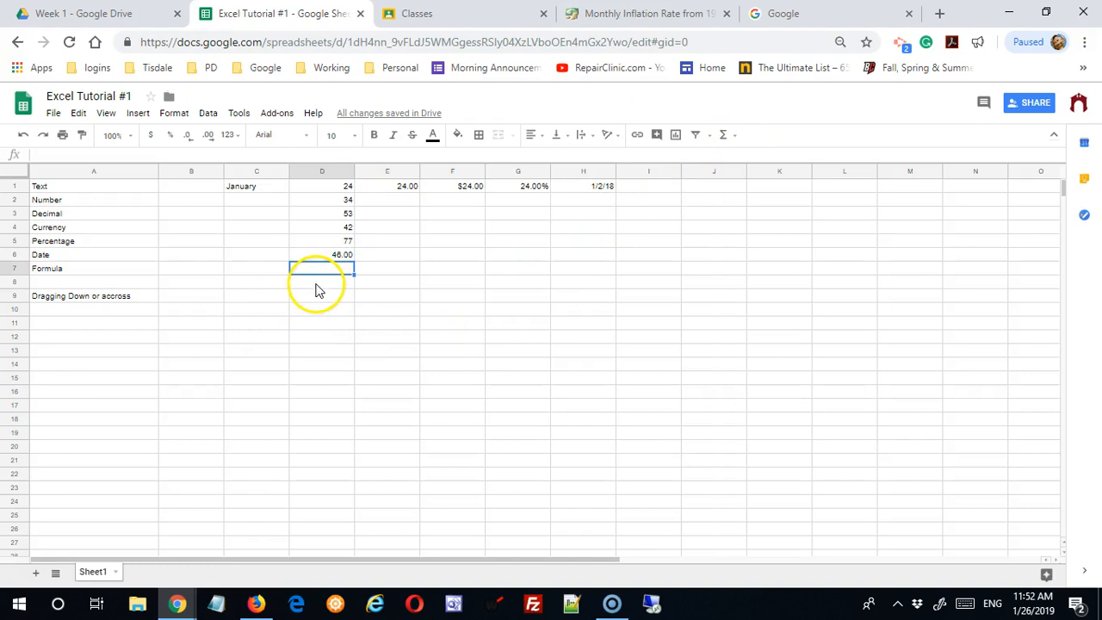
click(727, 137)
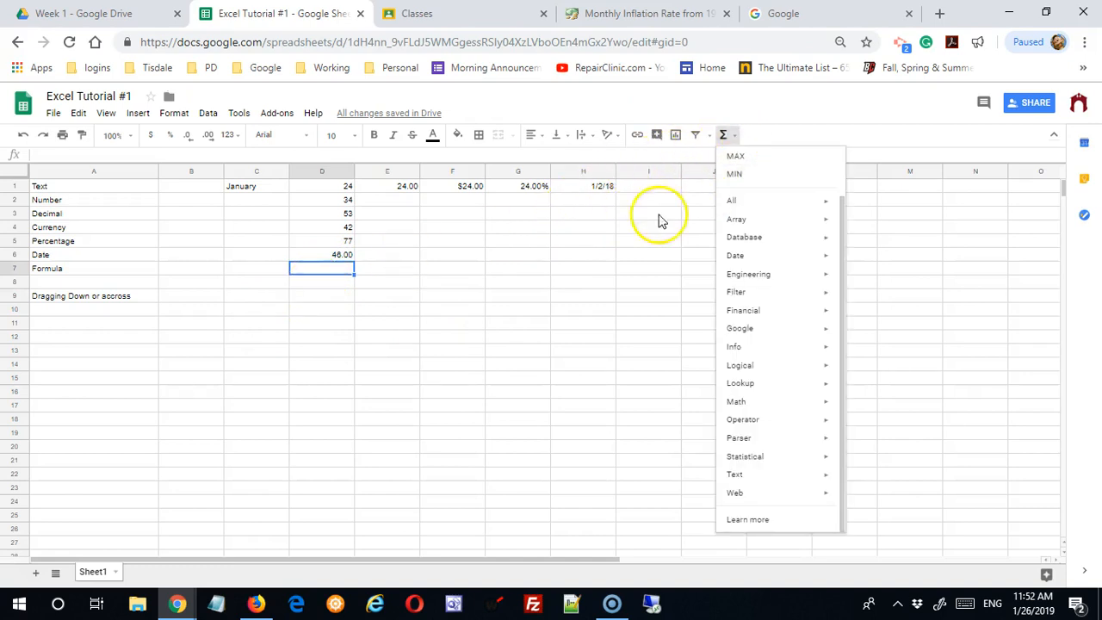
click(332, 267)
text(=min)
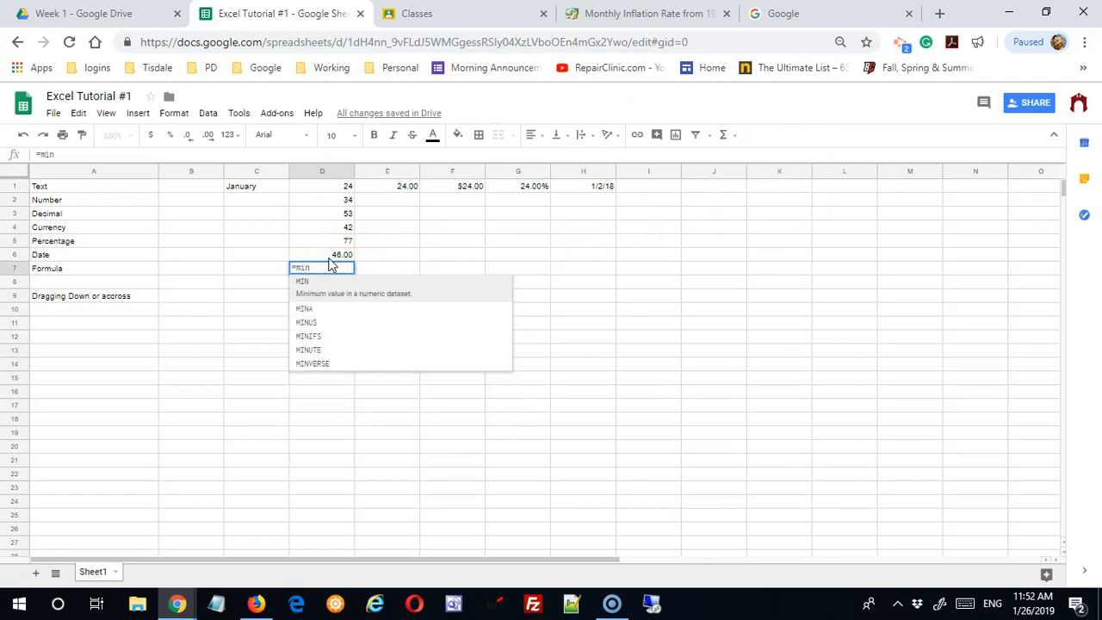
click(302, 287)
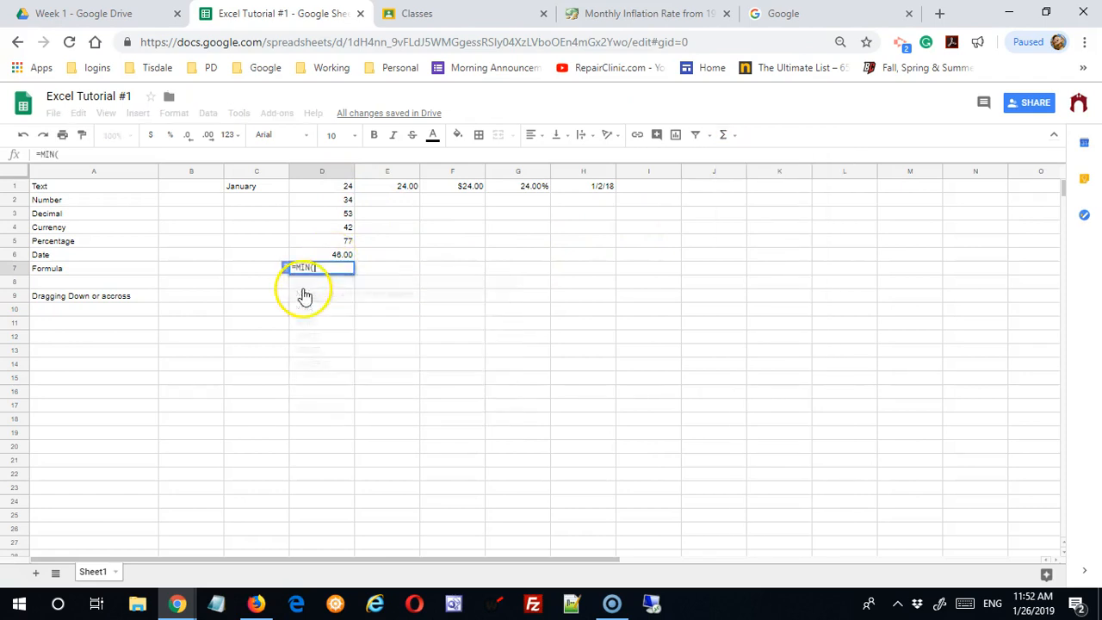
drag(348, 191, 351, 243)
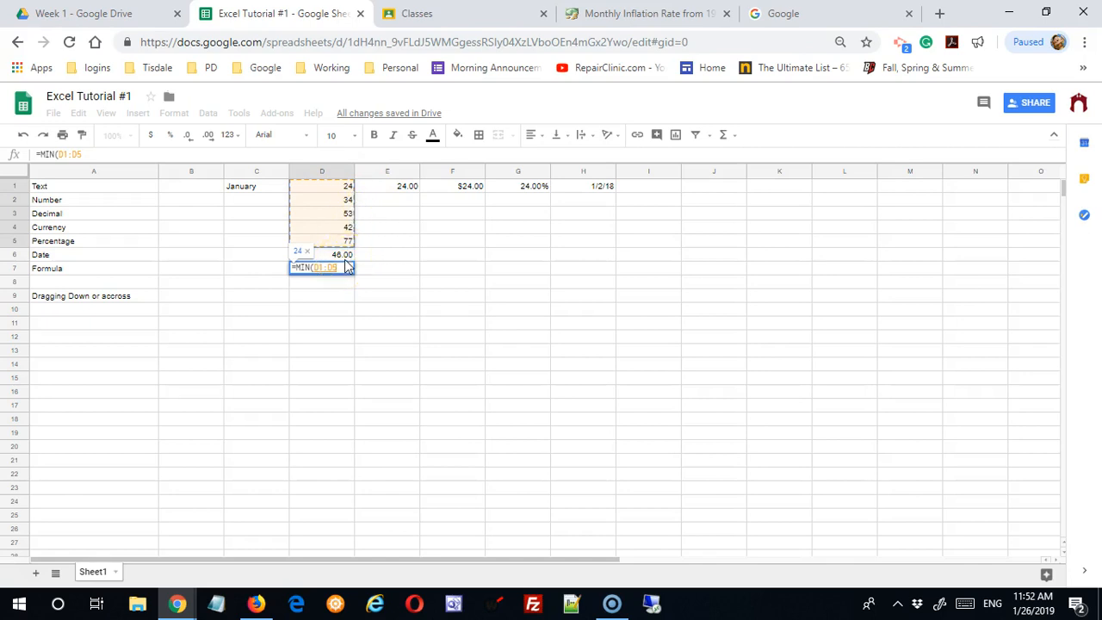
key(Return)
Step: Label cells C6 through C9 as Average, Min, Max and Total
click(273, 256)
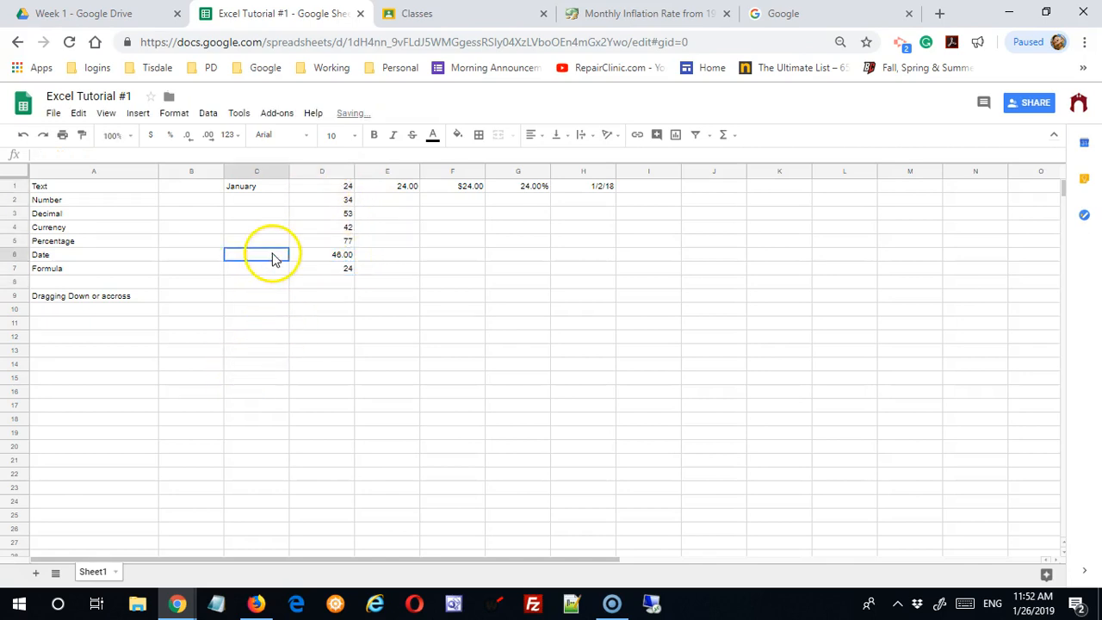
text(Averag)
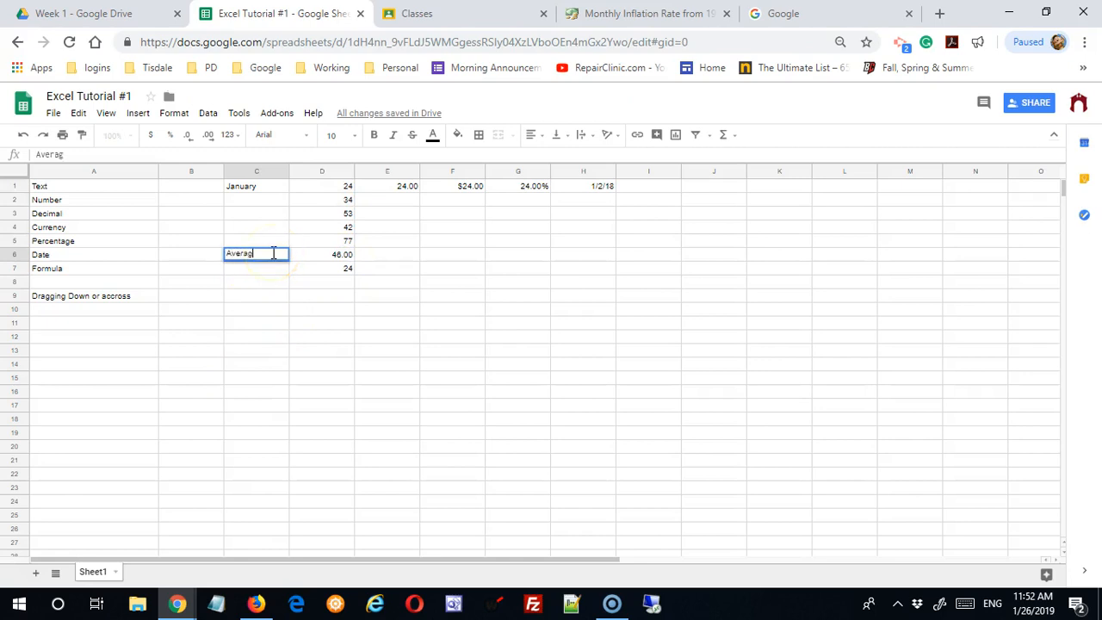
text(e)
key(Return)
text(Min)
key(Return)
text(Max)
key(Return)
text(Total)
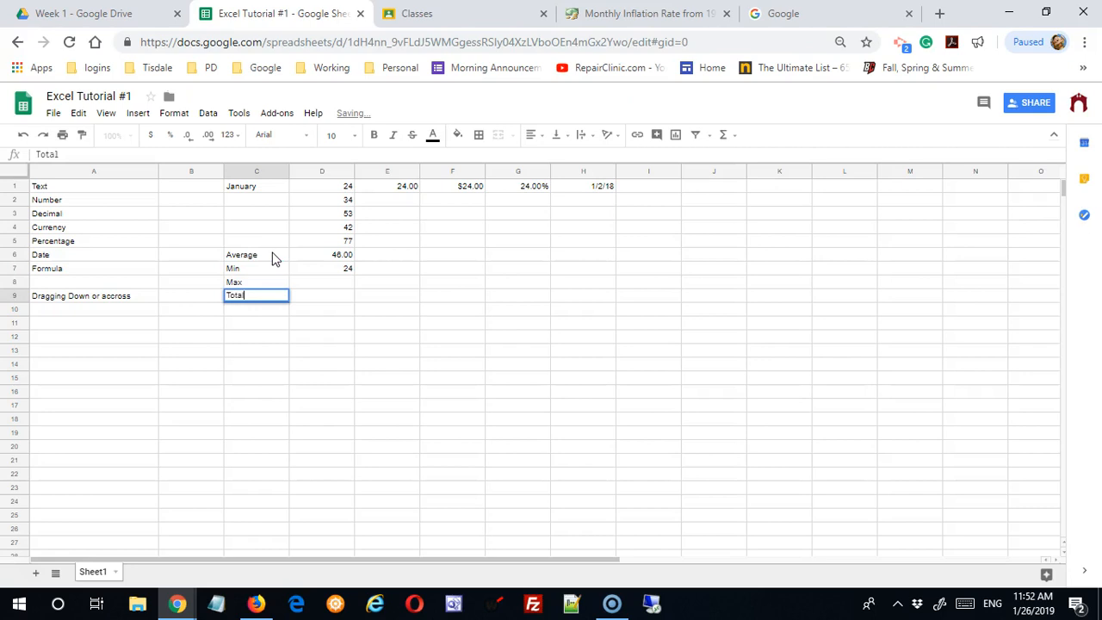
Step: Enter a MAX function over the range D1:D5 in cell D8
click(342, 284)
text(=ma)
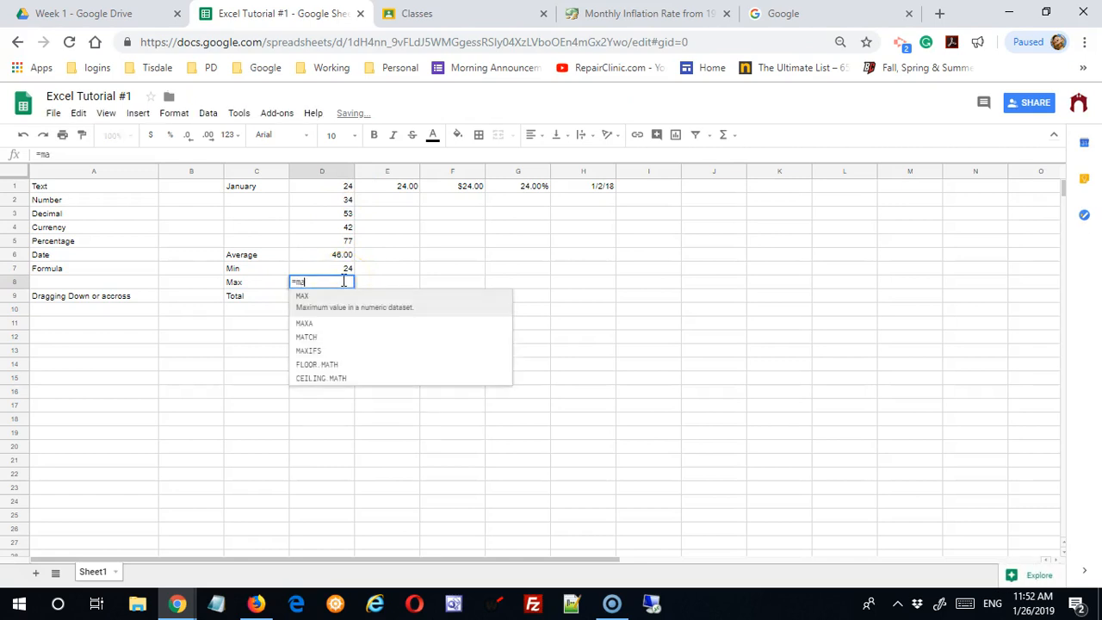
text(x)
click(322, 310)
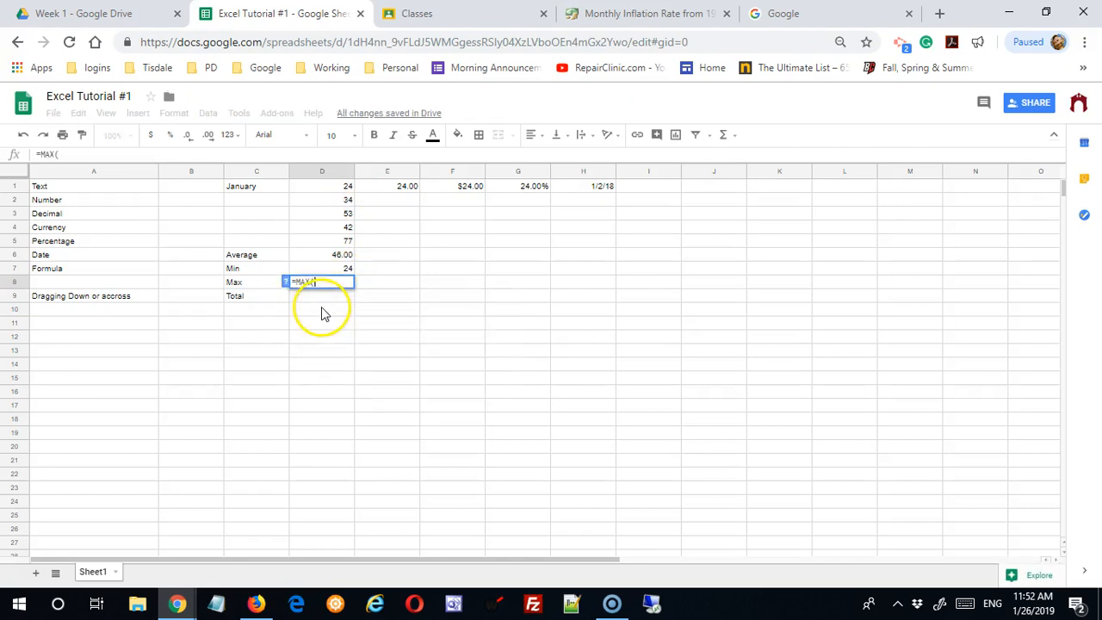
drag(347, 185, 352, 256)
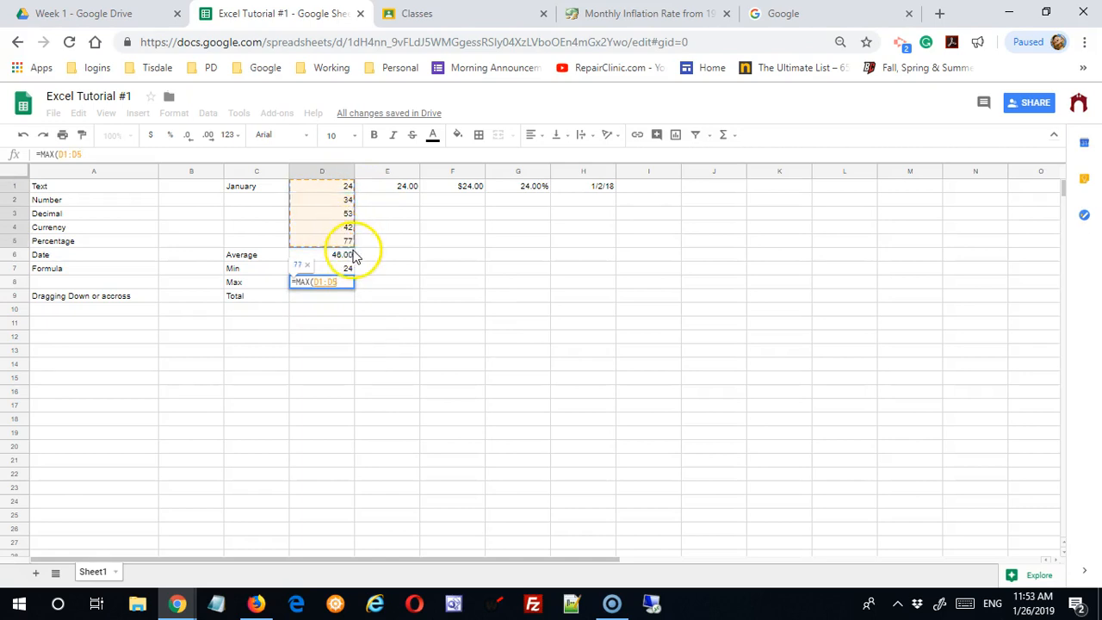
key(Return)
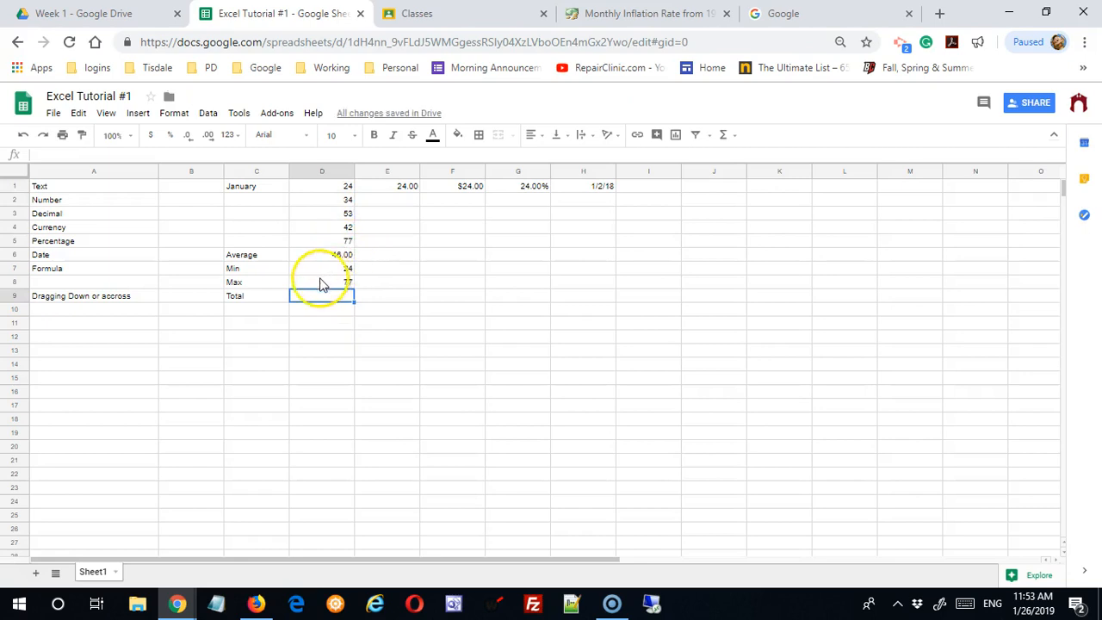
Step: Fill the summary block C6:D9 with a light orange background color
drag(255, 259, 327, 303)
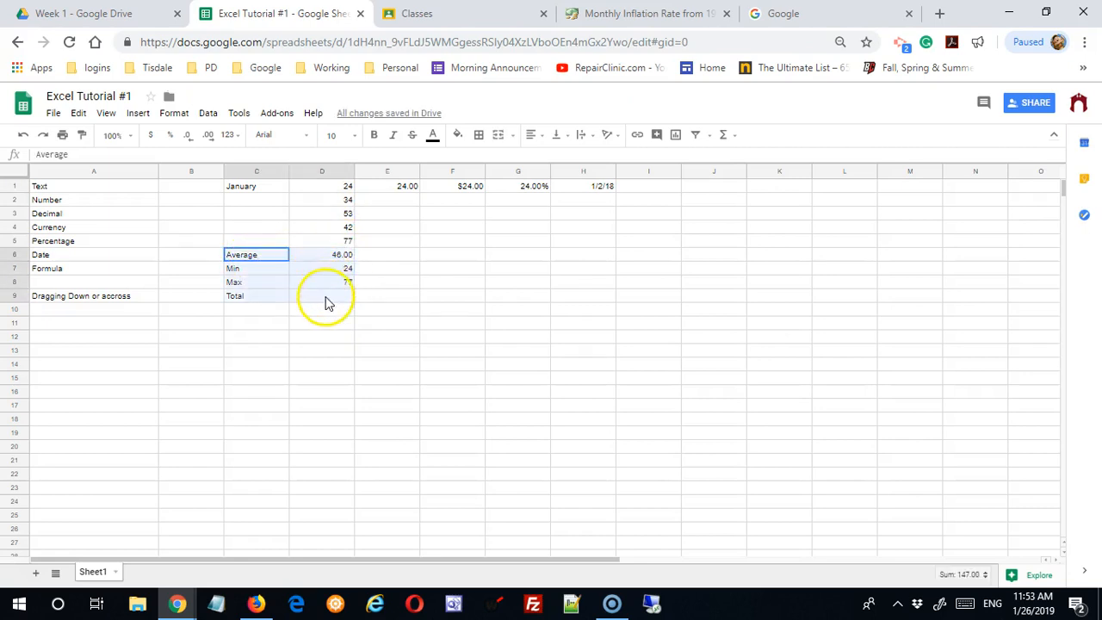
click(459, 135)
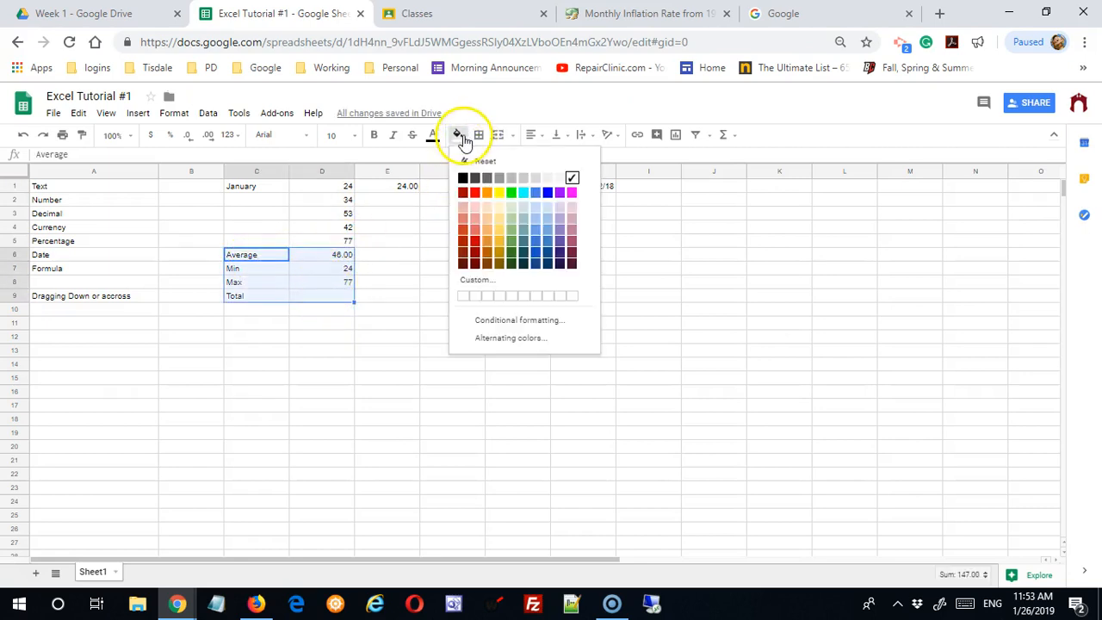
click(486, 230)
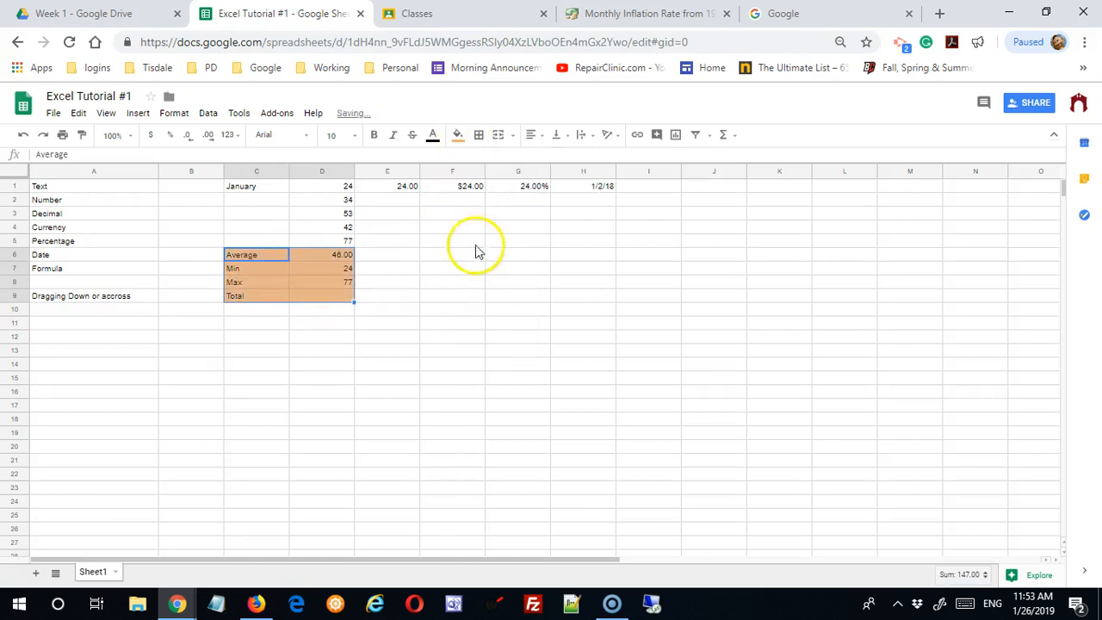
Step: Enter a SUM function over the range D1:D6 in cell D9
click(307, 364)
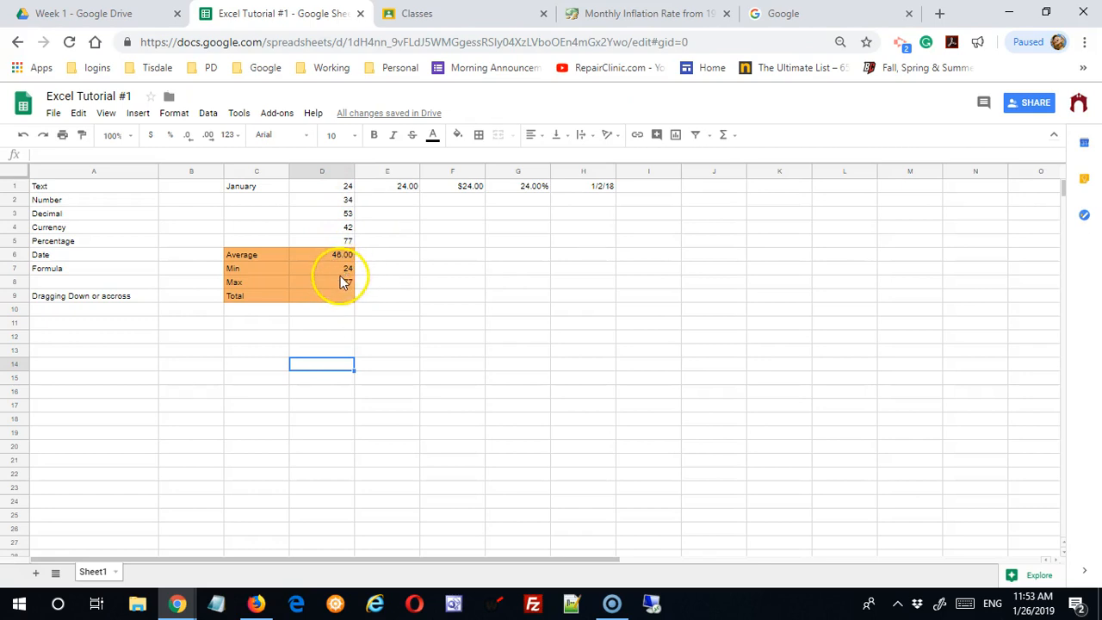
click(337, 298)
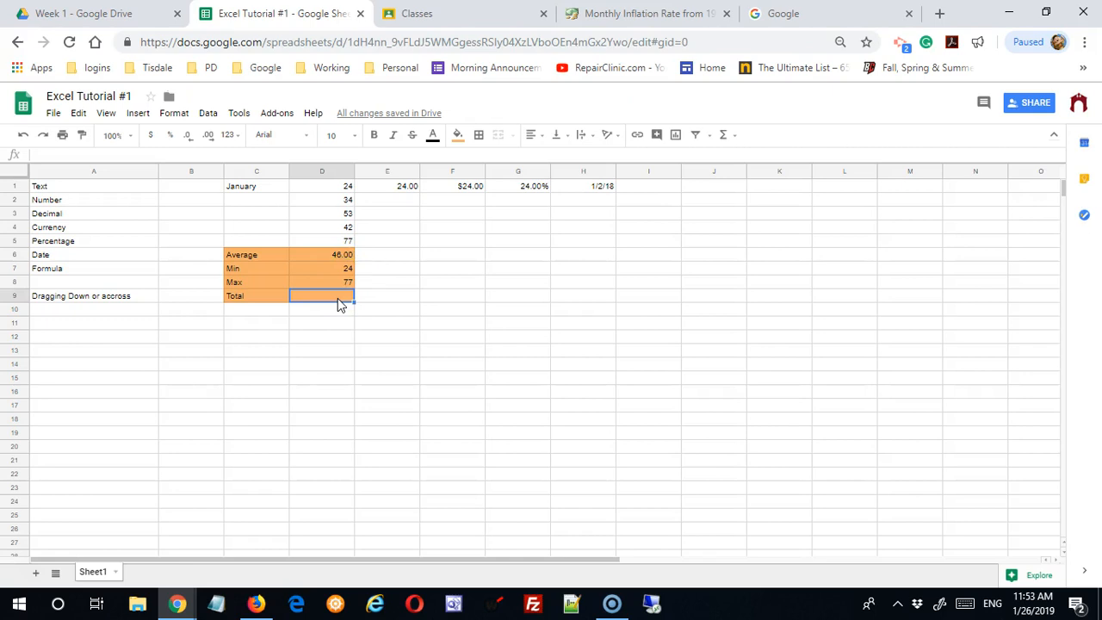
text(=s)
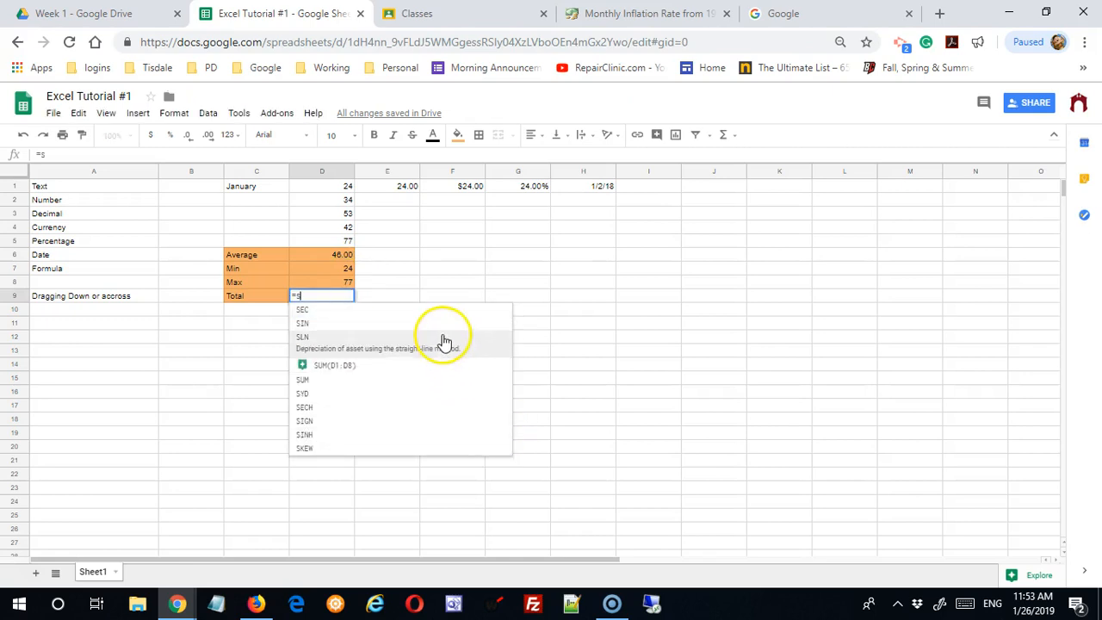
text(u)
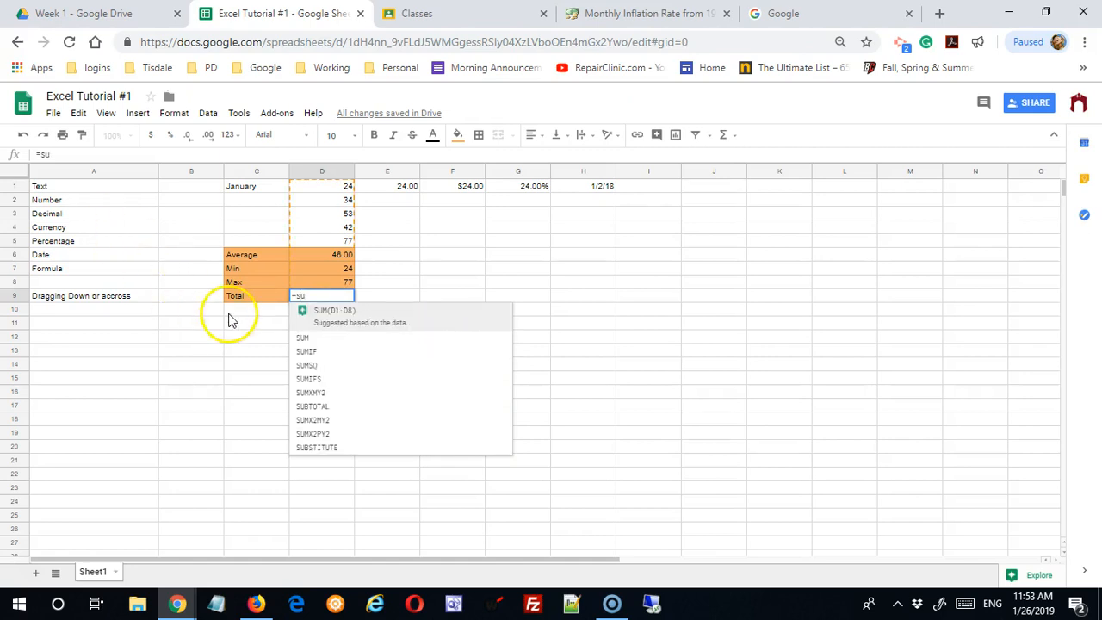
click(321, 344)
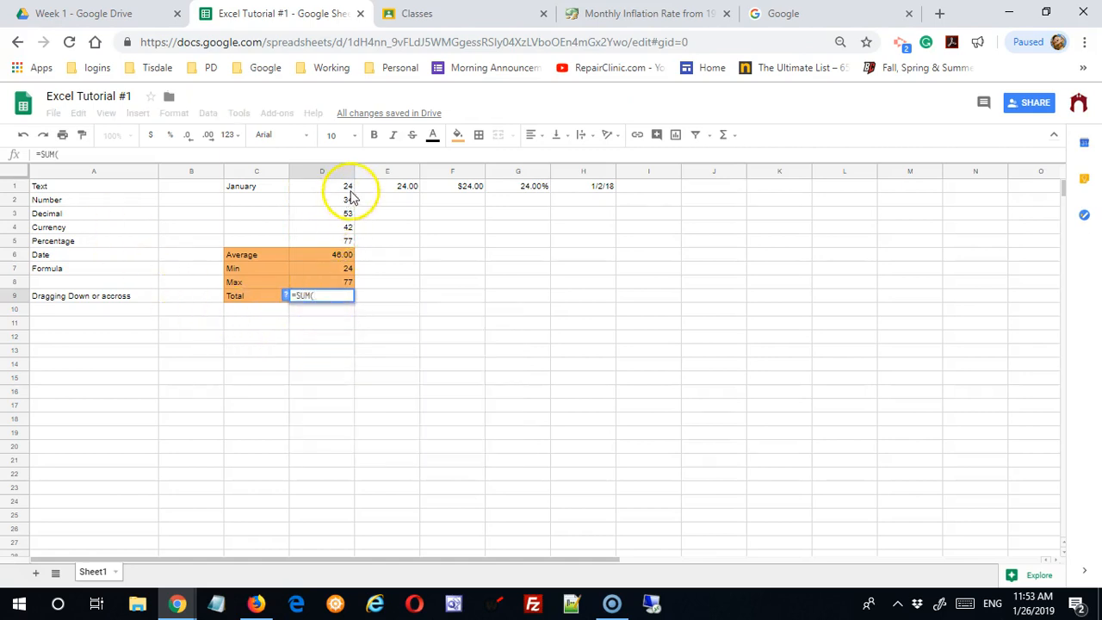
drag(344, 184, 344, 255)
key(Return)
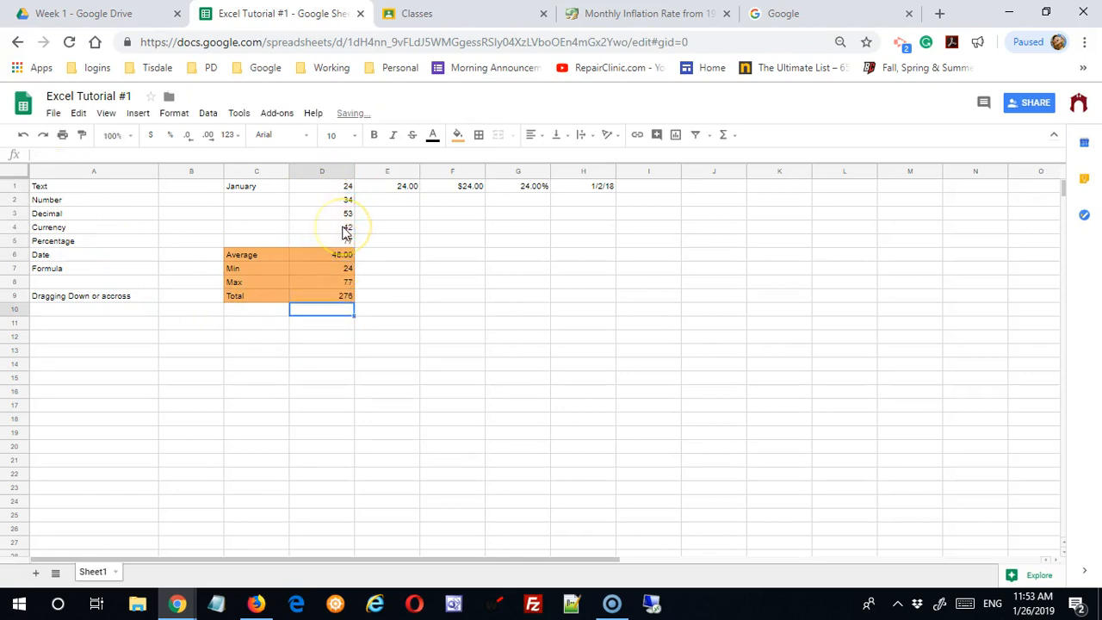
Step: Correct the SUM formula in cell D9 so that it totals only the range D1:D5
click(342, 296)
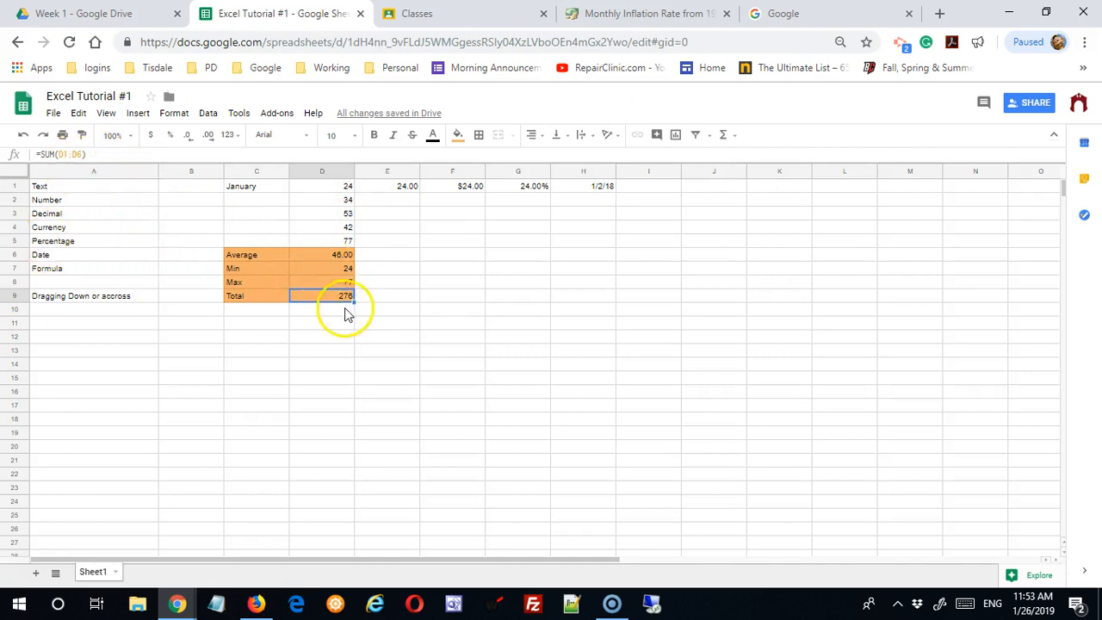
double_click(75, 154)
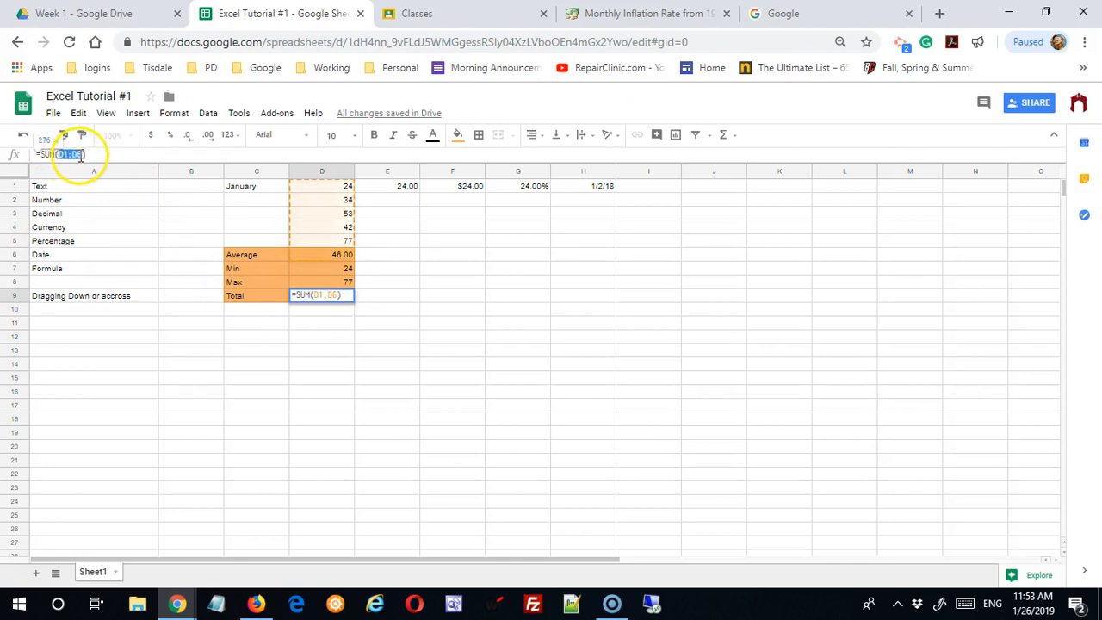
drag(348, 187, 343, 242)
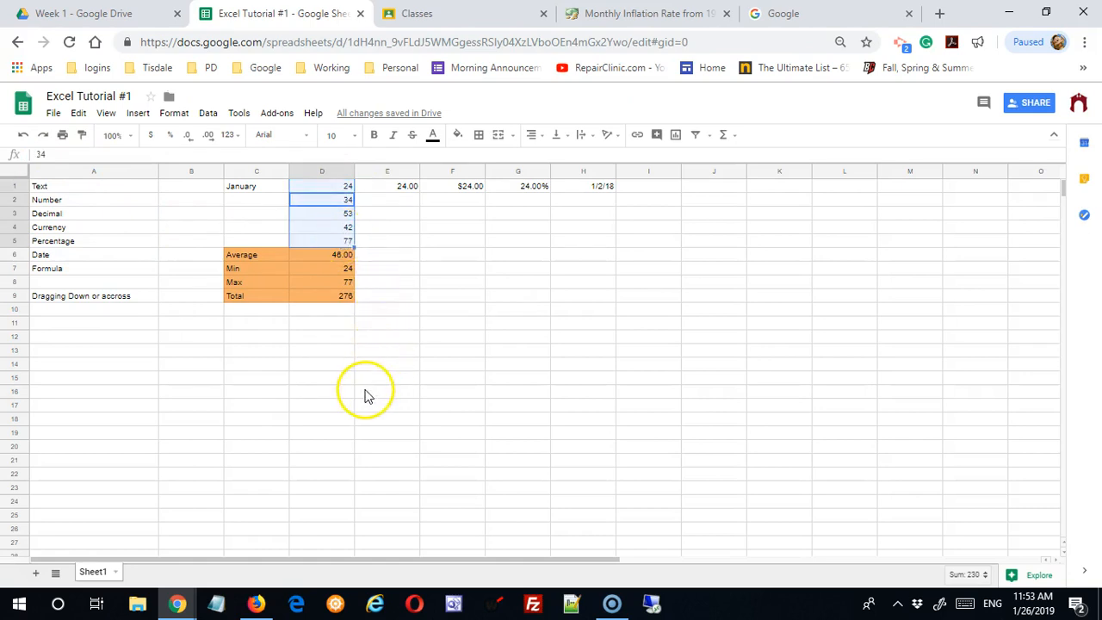
click(332, 300)
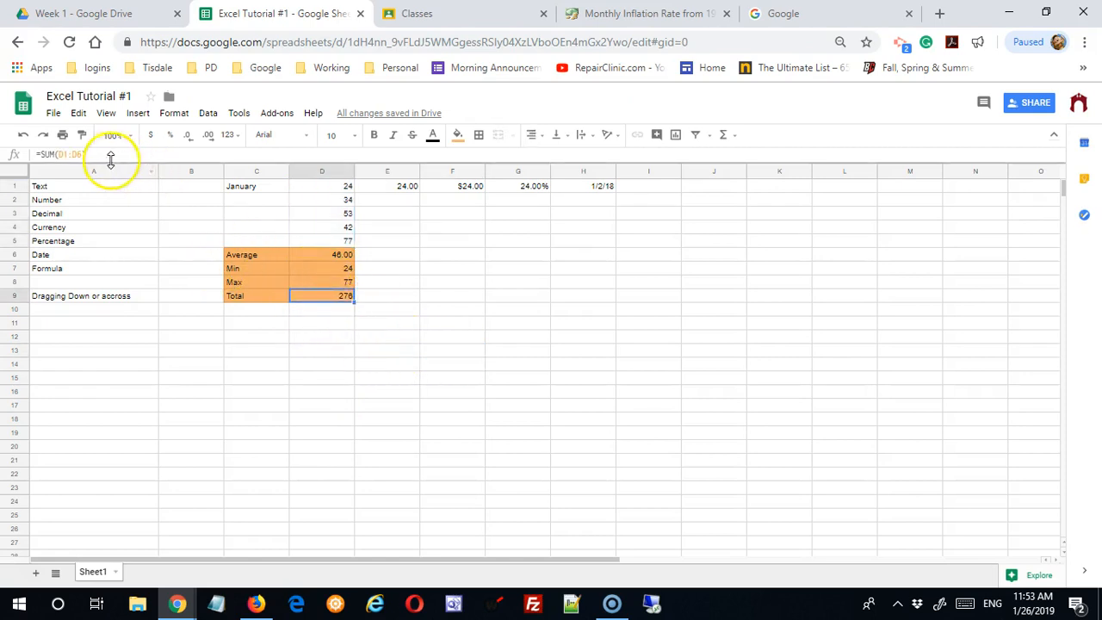
drag(56, 155, 229, 160)
key(BackSpace)
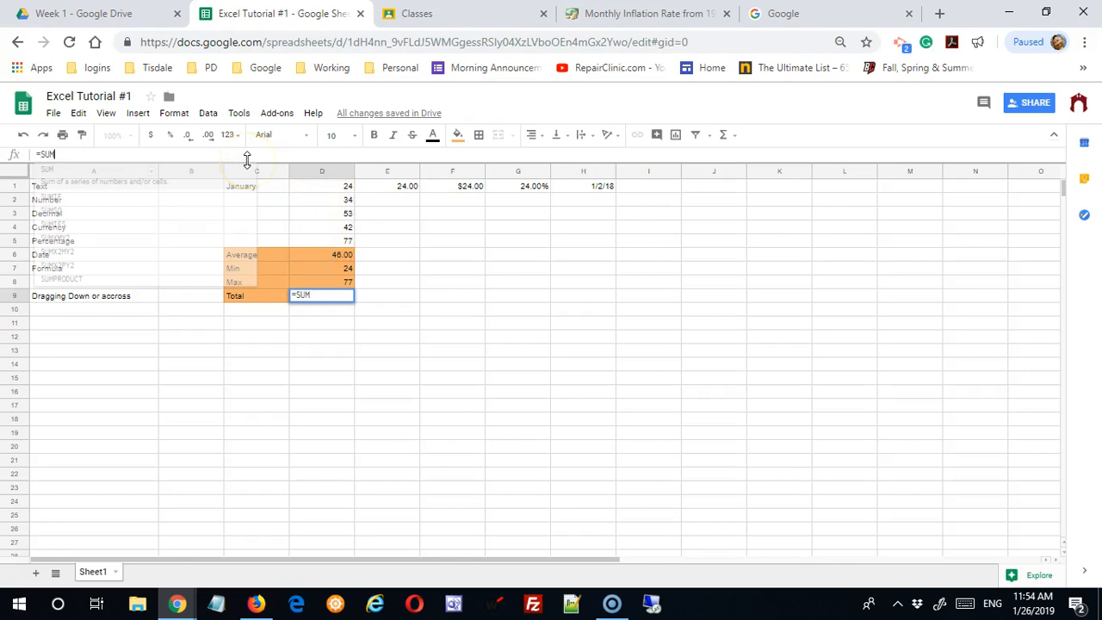
text(()
drag(337, 187, 344, 243)
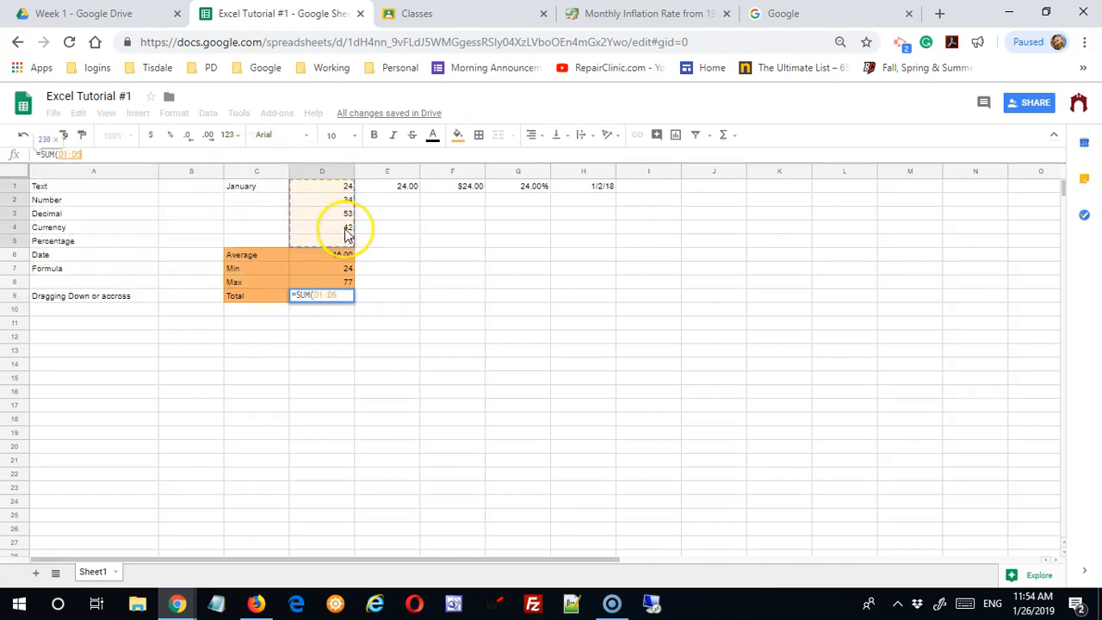
key(Return)
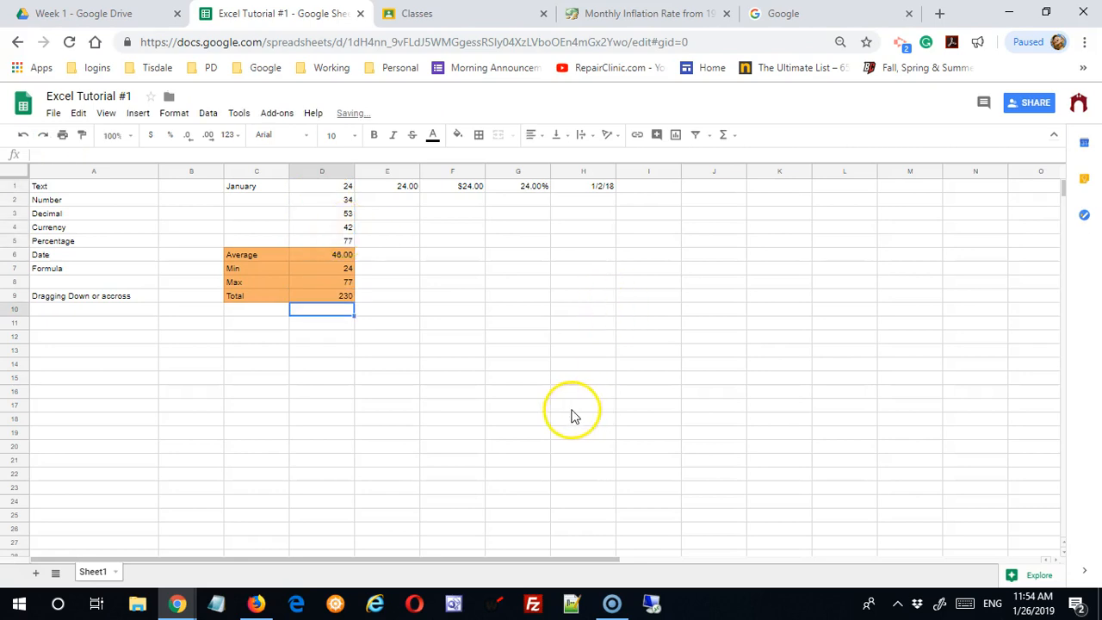
click(533, 378)
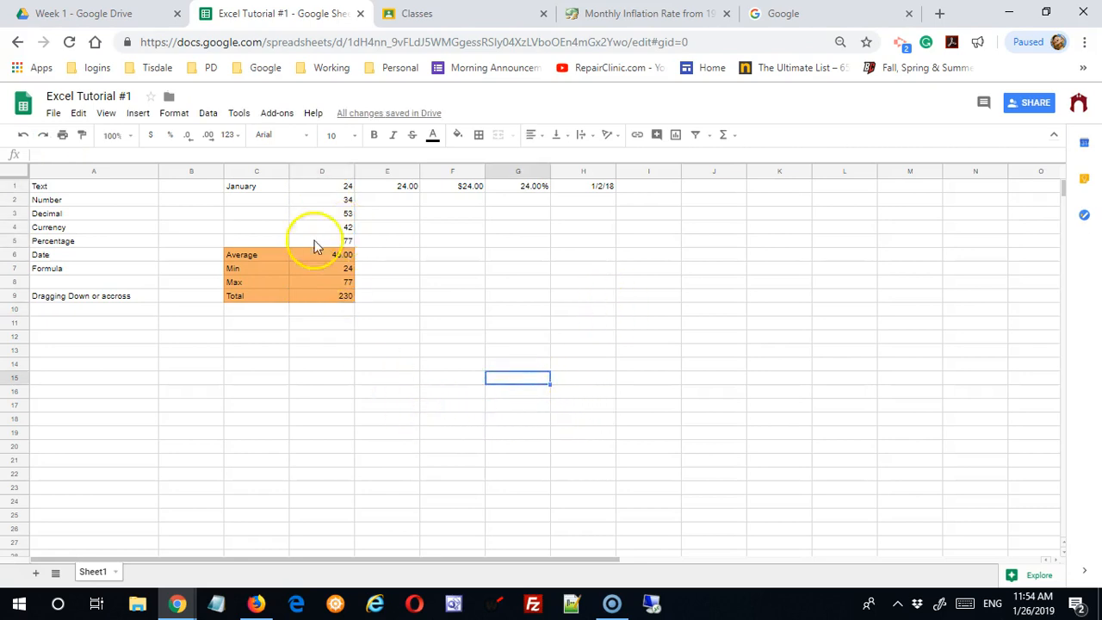
Step: Clear all contents from column D onward, including the numbers, formulas and formatted examples in columns D to H
drag(311, 176, 550, 211)
click(399, 280)
key(Delete)
Step: Remove the orange fill by painting the blank format of cell F11 over B5:E11, and delete the summary labels in C6:C9
drag(255, 229, 388, 322)
click(439, 325)
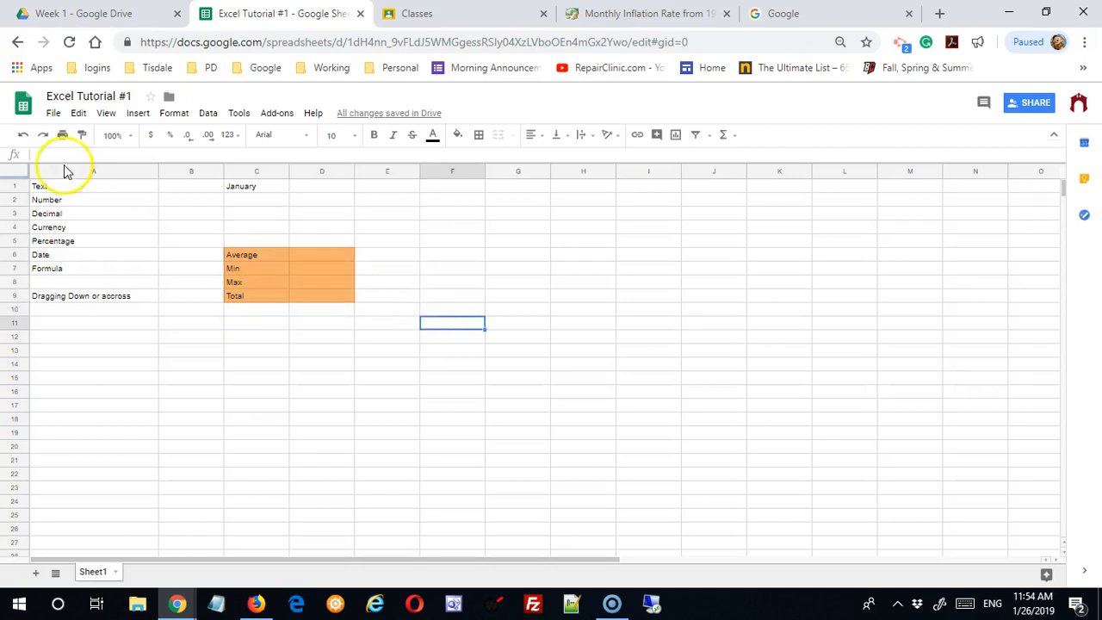
click(82, 135)
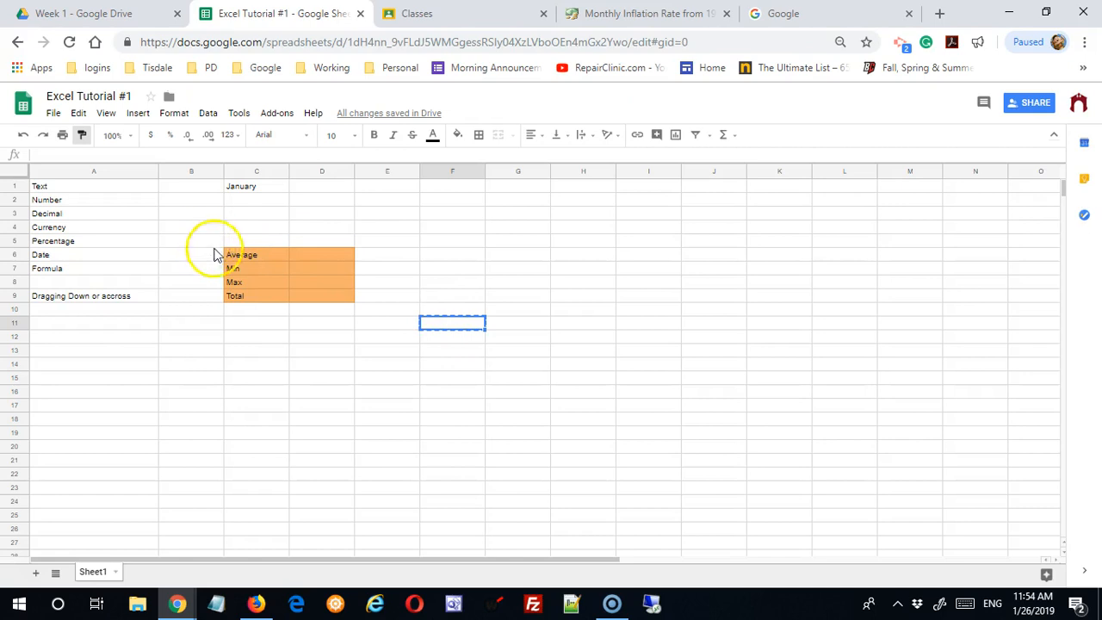
drag(198, 241, 418, 327)
click(345, 379)
drag(246, 255, 243, 297)
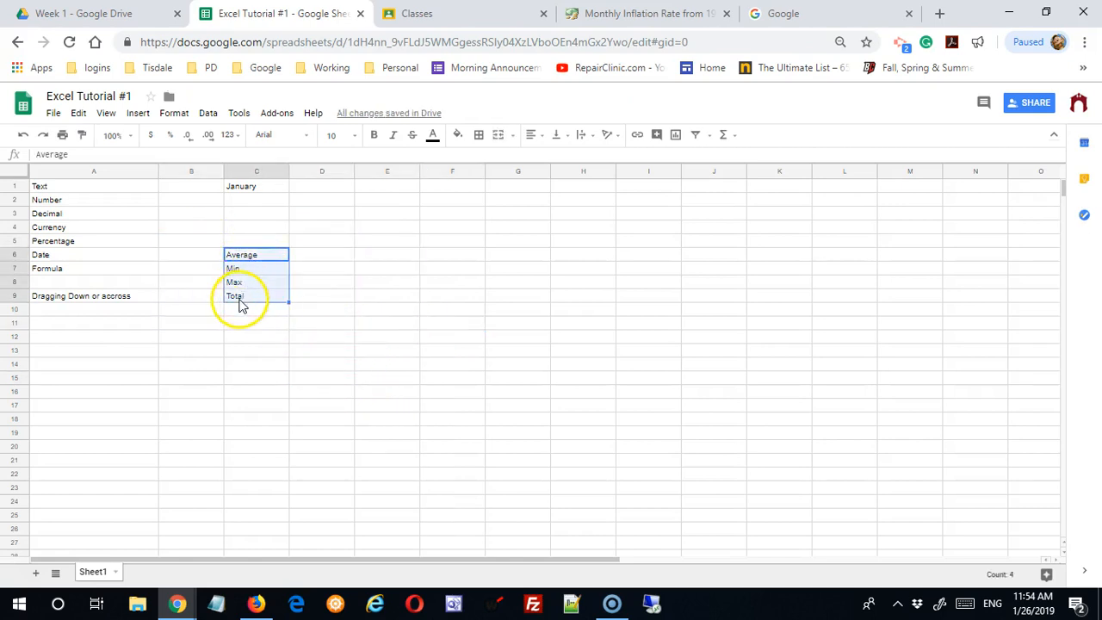
key(Delete)
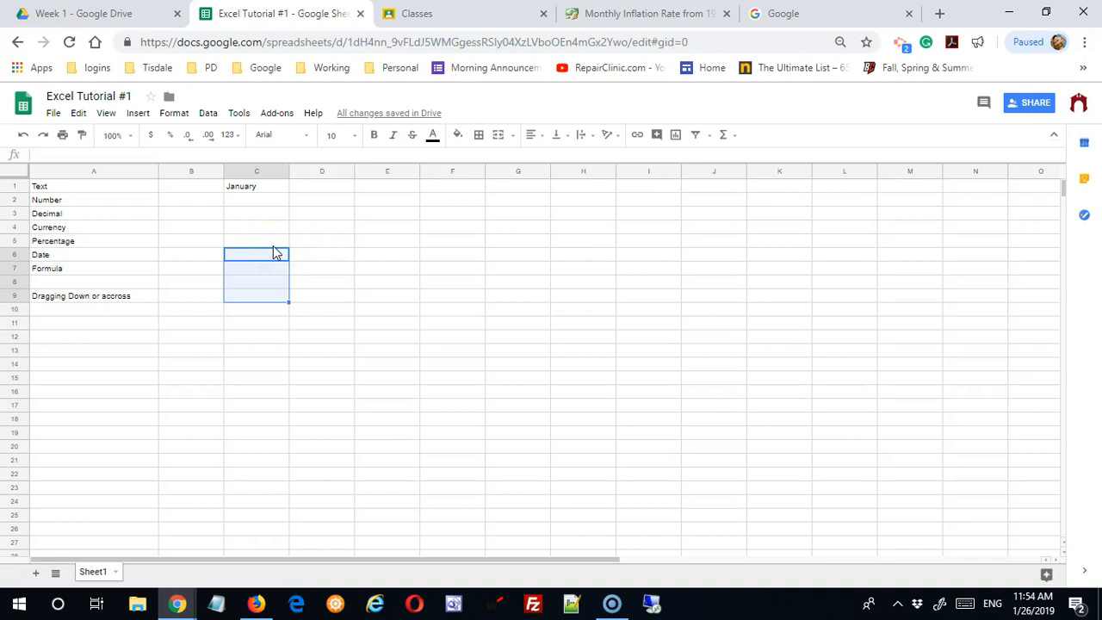
Step: Autofill the month names across row 1 from January in C1 to December in N1
click(253, 187)
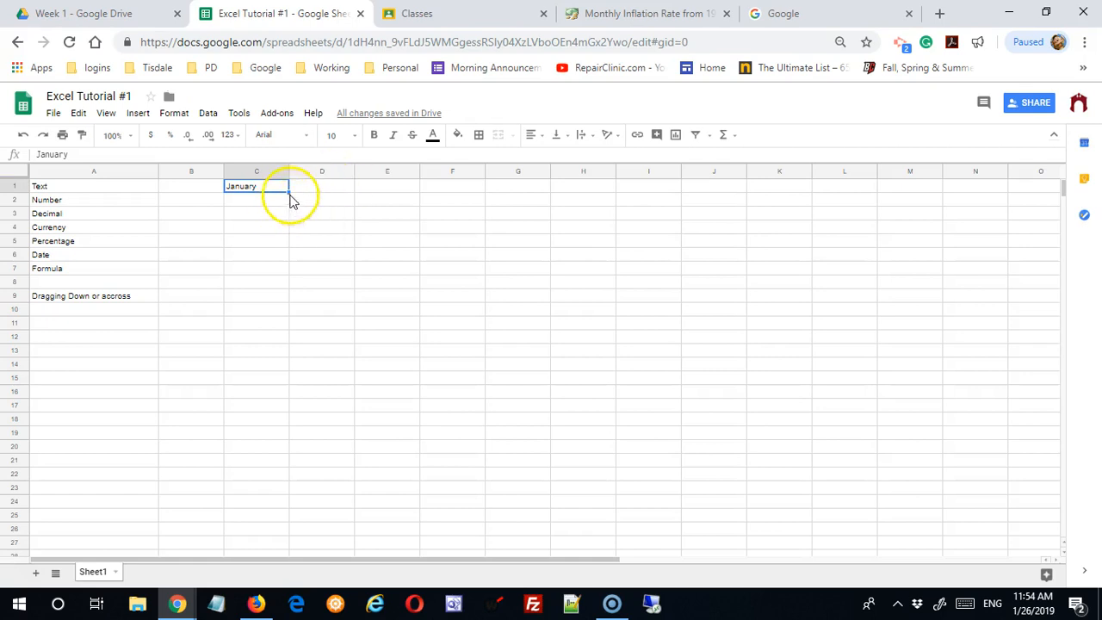
drag(288, 190, 653, 203)
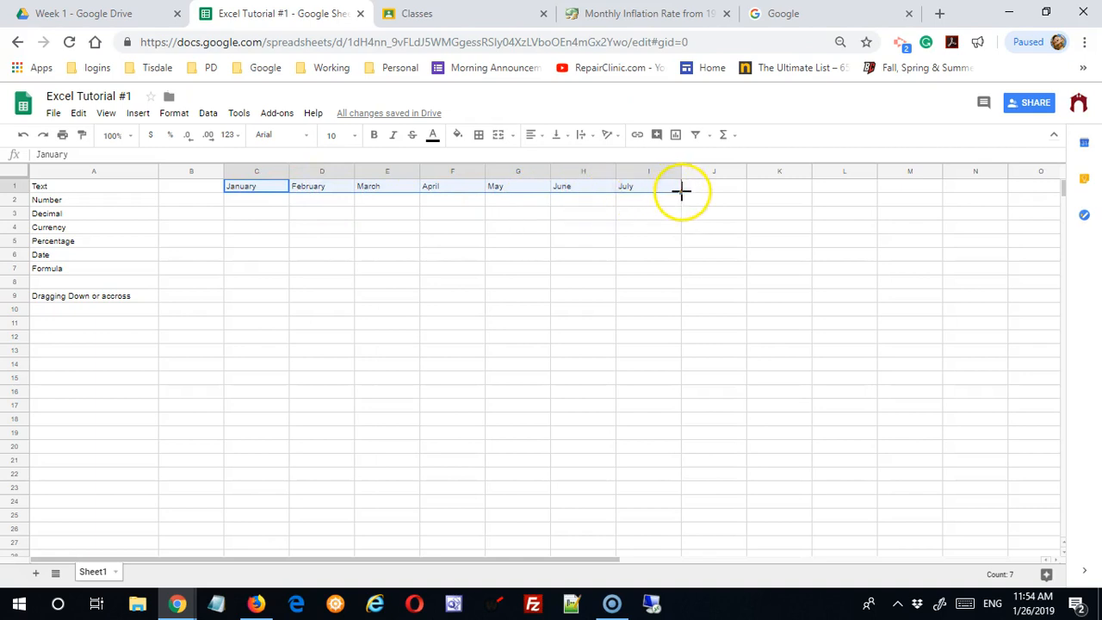
drag(681, 193, 986, 192)
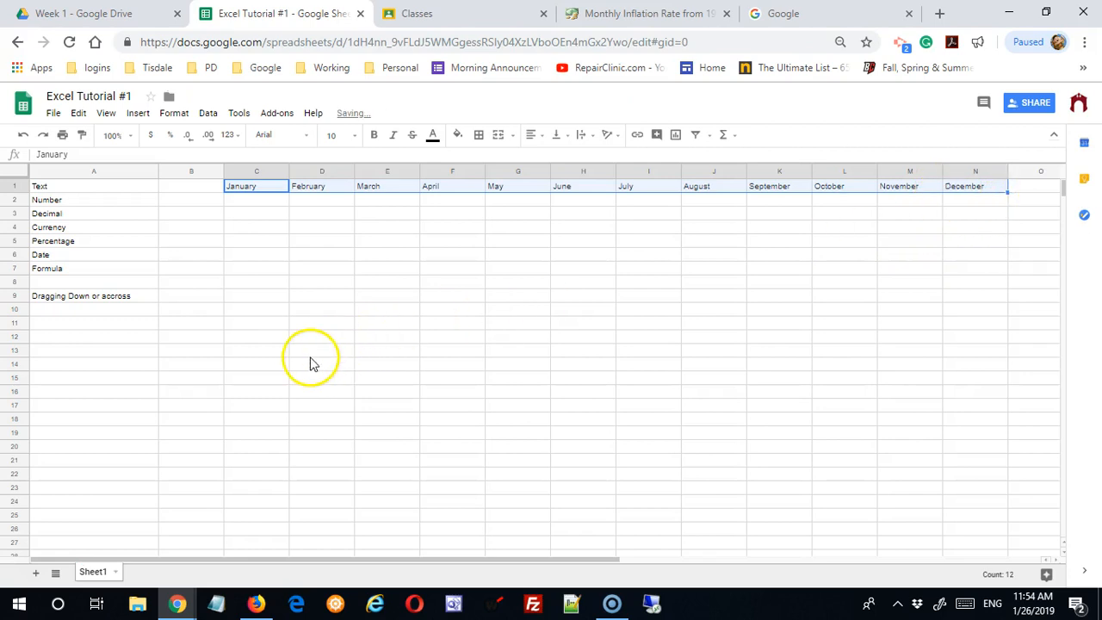
Step: Enter Week 1 in cell C2 and autofill the series across row 2 to Week 10 in L2
click(263, 207)
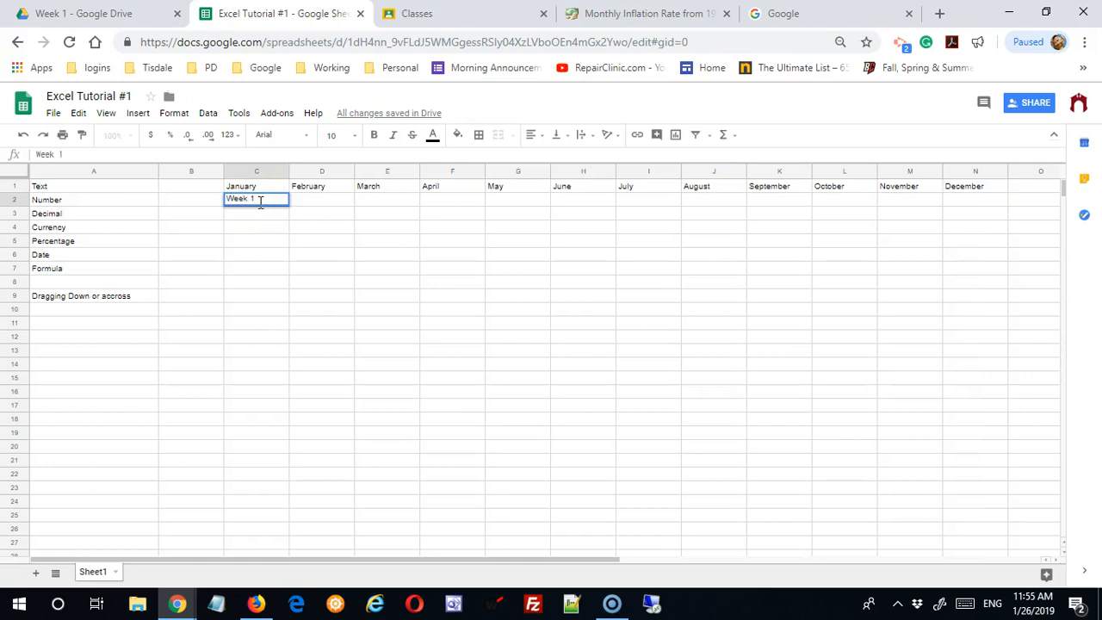
click(312, 274)
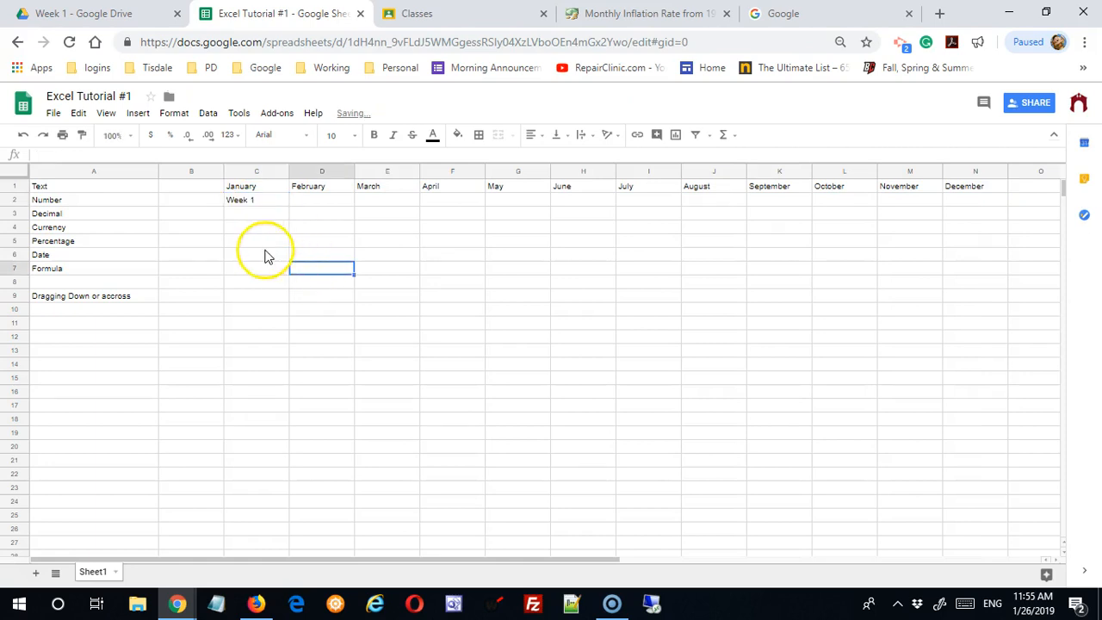
click(274, 203)
drag(289, 205, 847, 219)
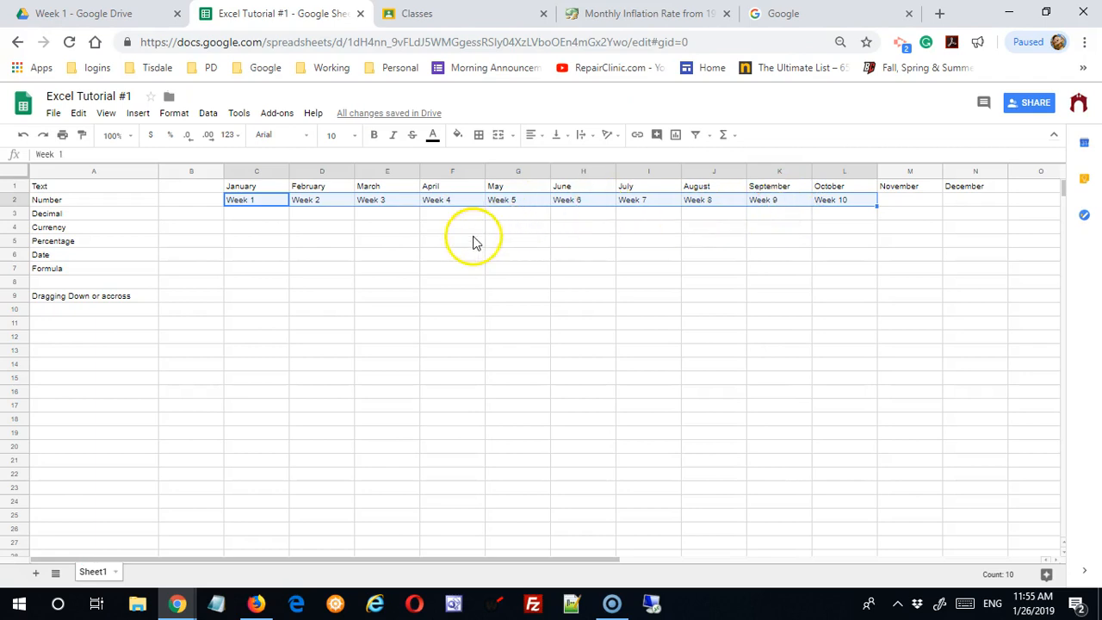
click(431, 229)
Step: Autofill the week series down column C from C2 to C13, and clear Week 11 and Week 12 from C12:C13
click(266, 204)
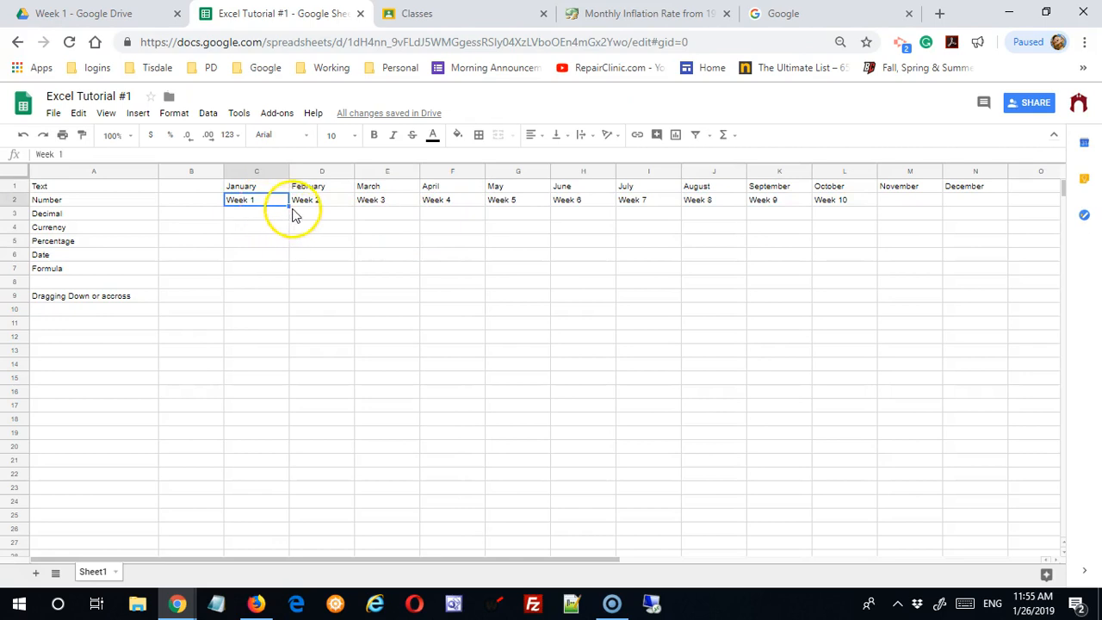
drag(289, 206, 284, 348)
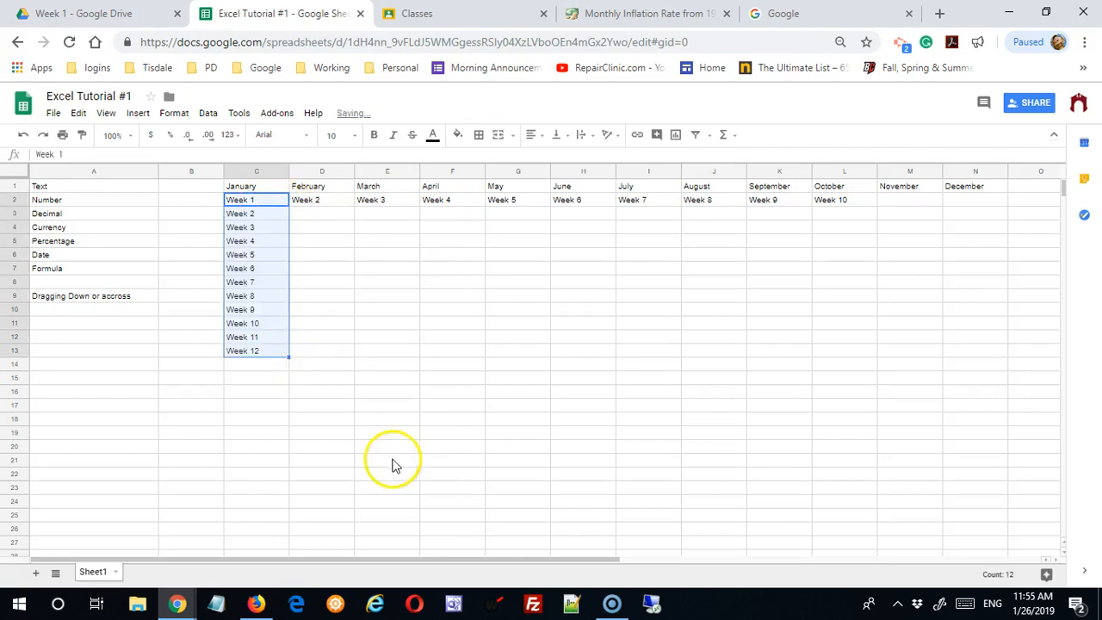
click(277, 339)
shift+click(284, 353)
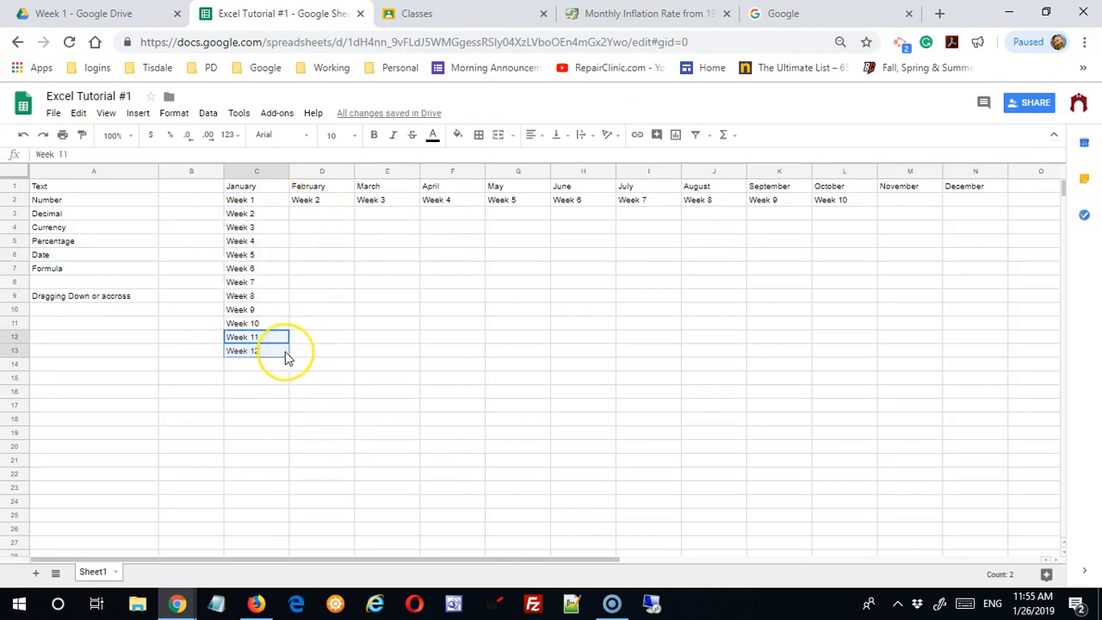
key(Delete)
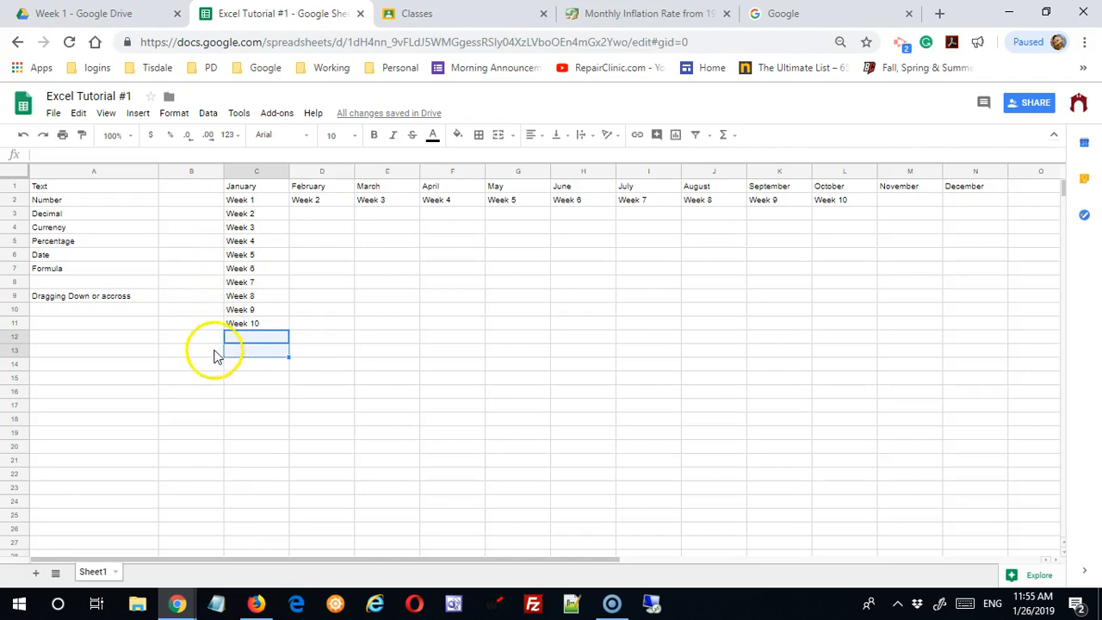
Step: Enter the date 1/1/19 in cell D4 and autofill daily dates down to 1/14/19 in D17
click(329, 228)
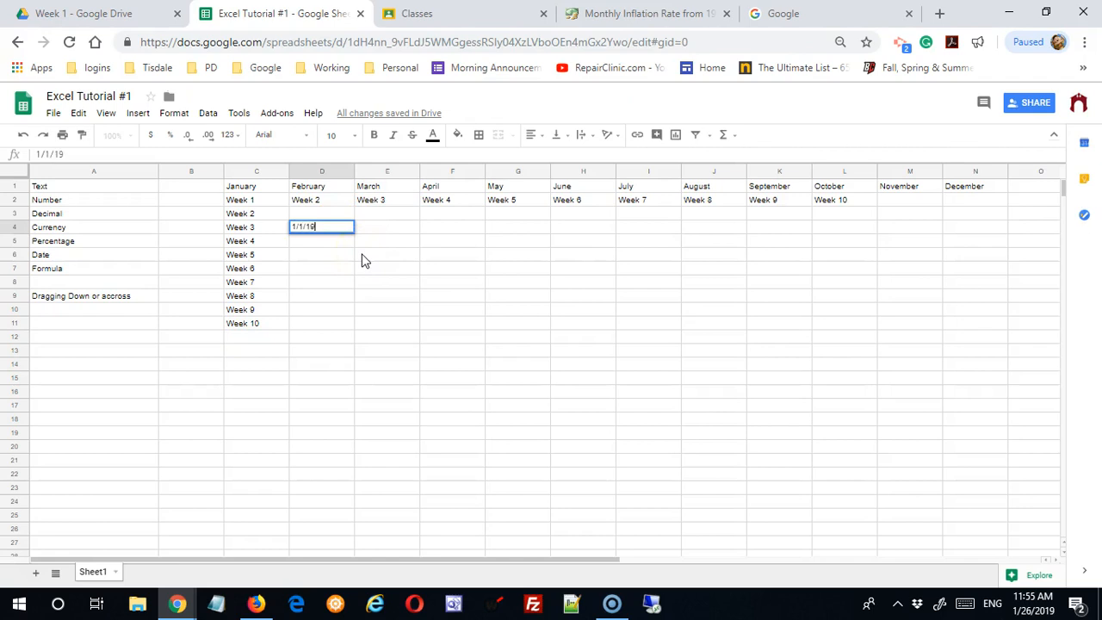
key(Return)
click(313, 294)
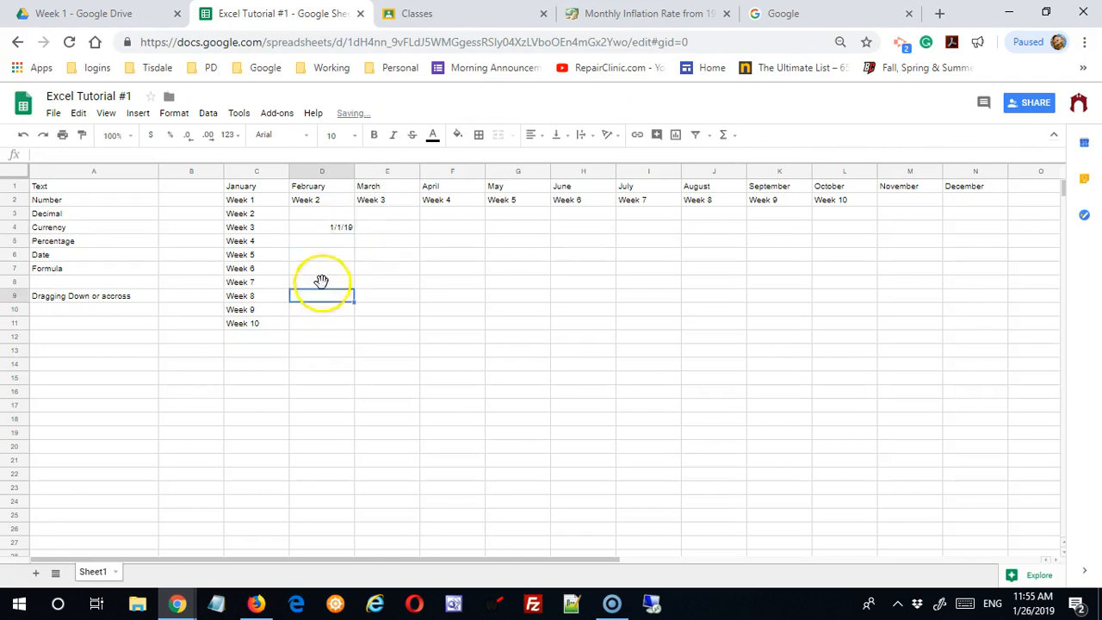
click(338, 229)
drag(355, 234, 361, 409)
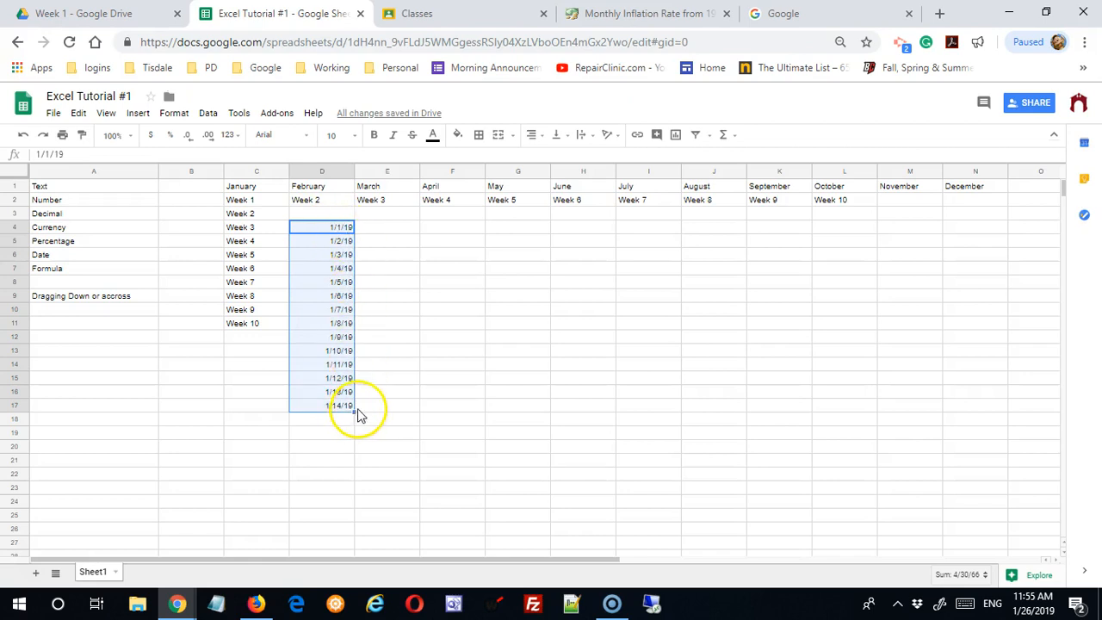
Step: Extend the daily date series in column D down to 1/25/20 in row 393
drag(353, 409, 319, 604)
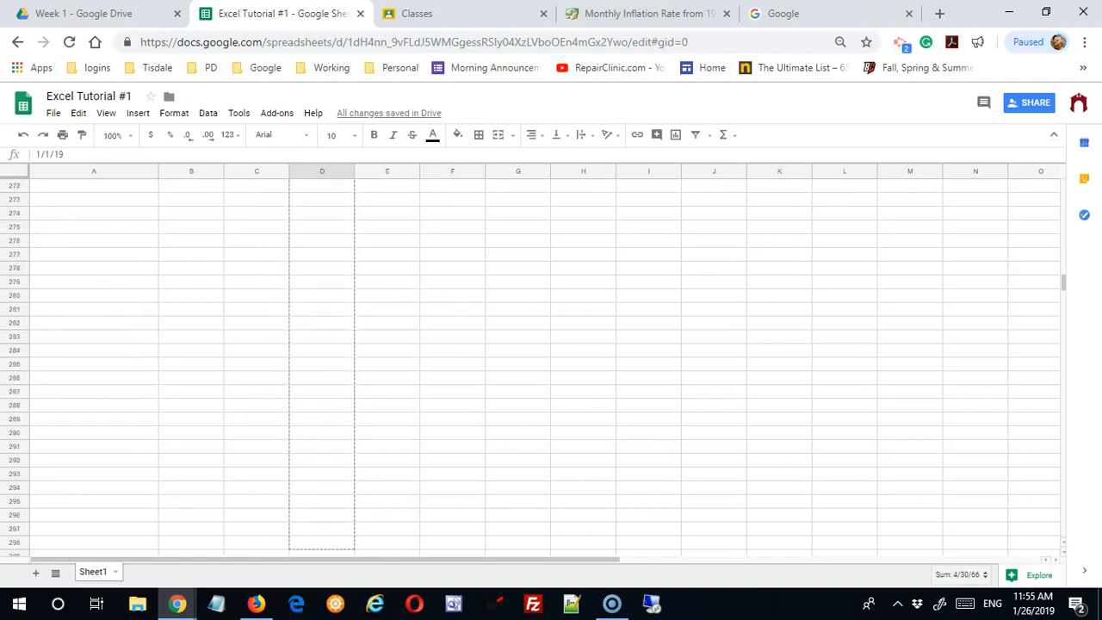
drag(319, 604, 350, 475)
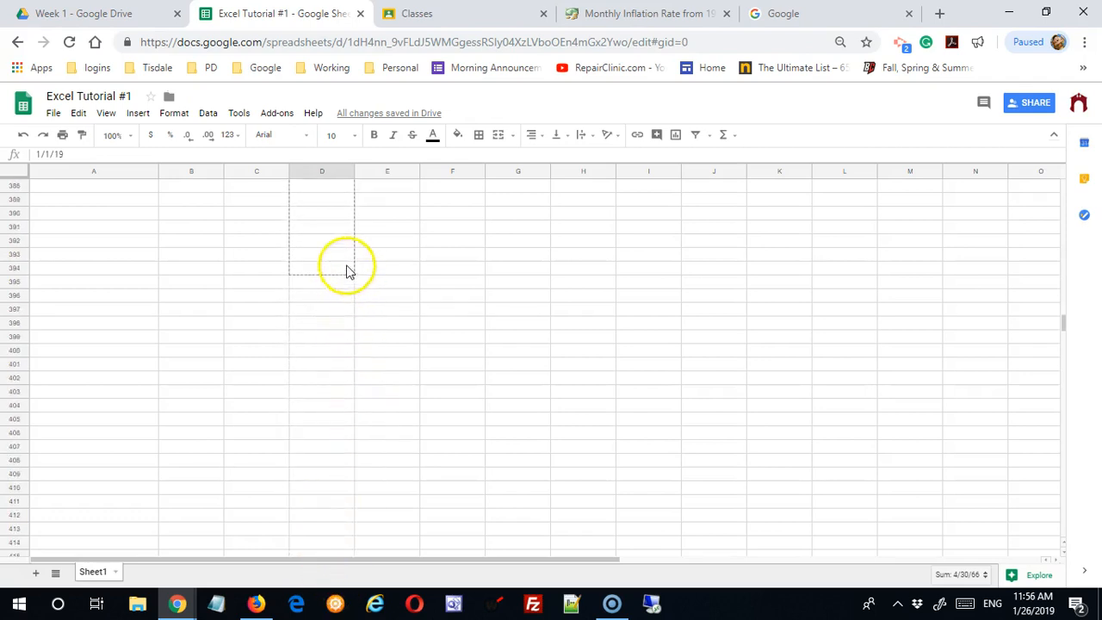
drag(349, 263, 349, 263)
Step: Clear the 2020 dates from column D, starting at D369 just below 12/31/19
scroll(344, 387, up, 5)
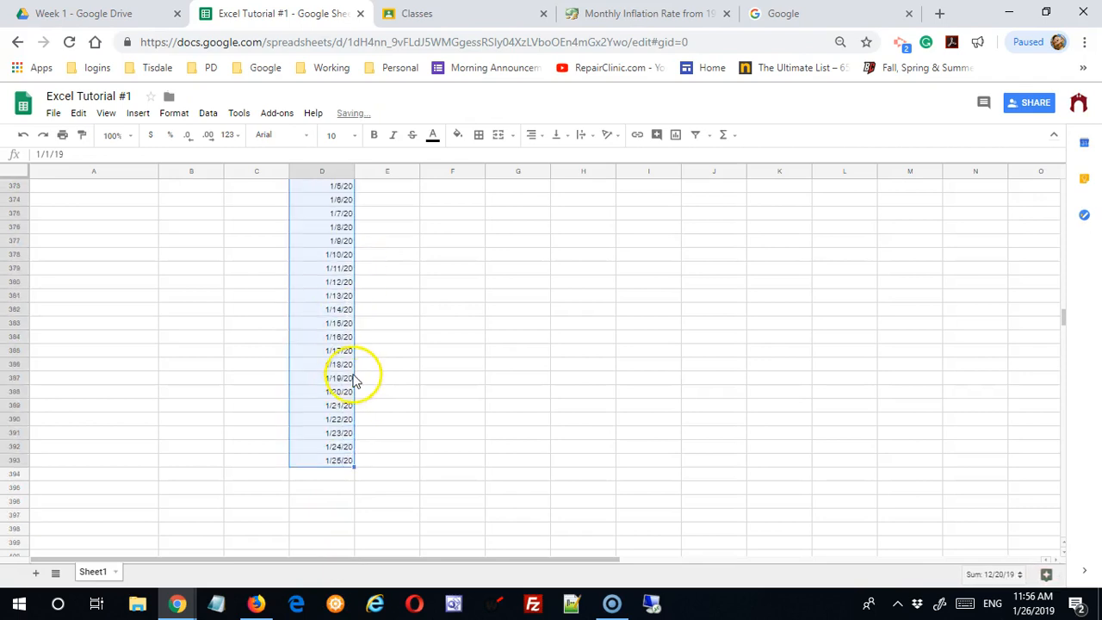
drag(344, 308, 397, 566)
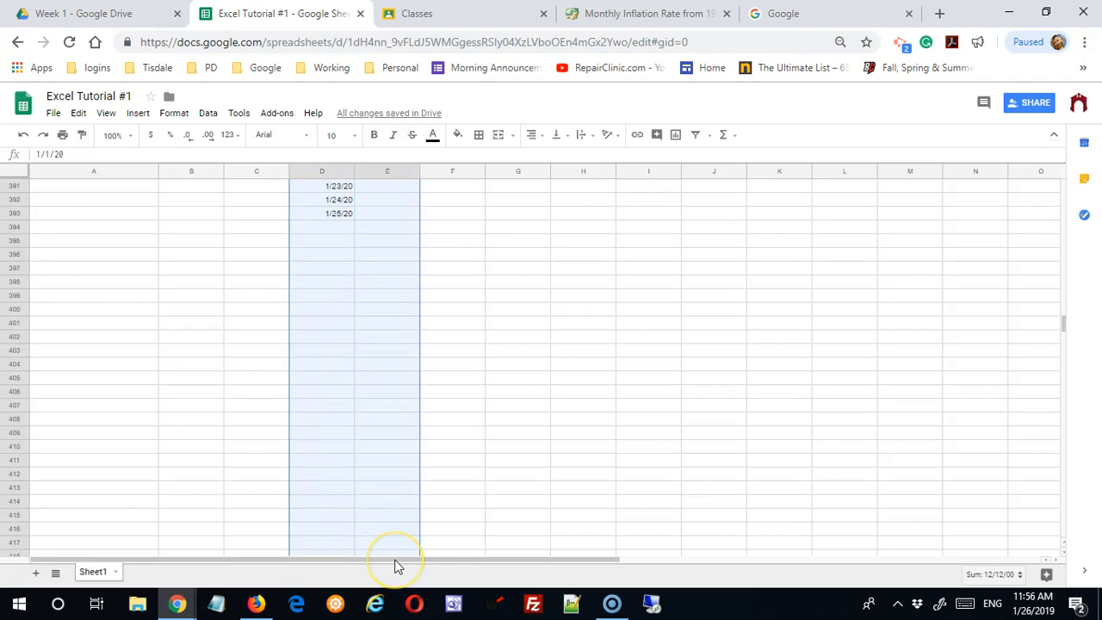
key(Delete)
Step: Review the 2019 daily dates in column D back to the first row and examine the January 2019 system calendar
scroll(356, 509, up, 10)
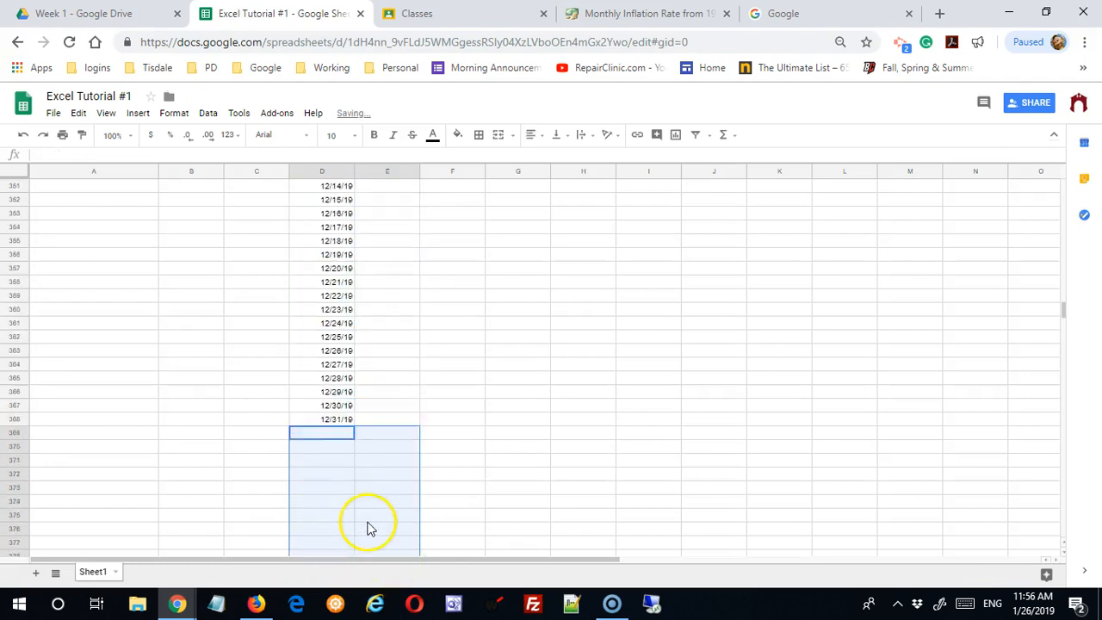
scroll(369, 312, up, 15)
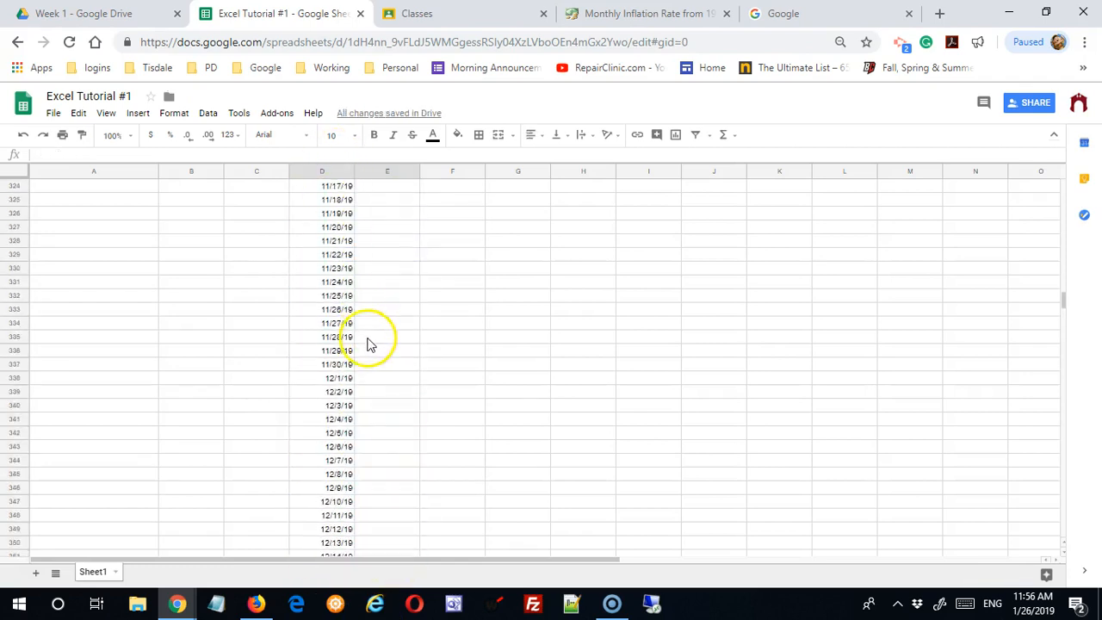
scroll(358, 355, up, 20)
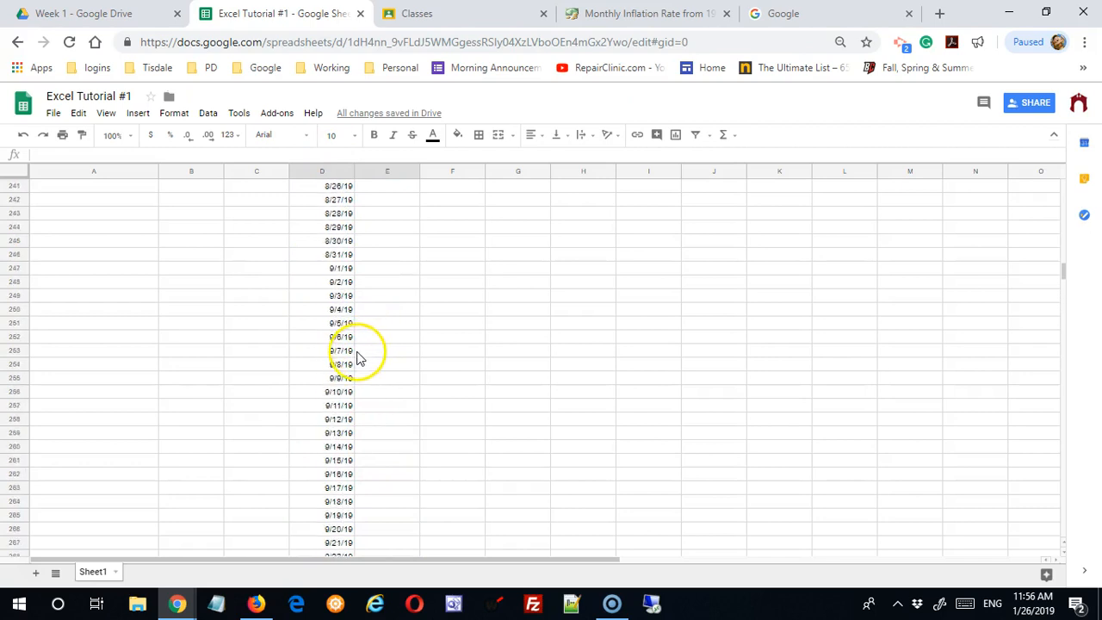
scroll(361, 360, up, 20)
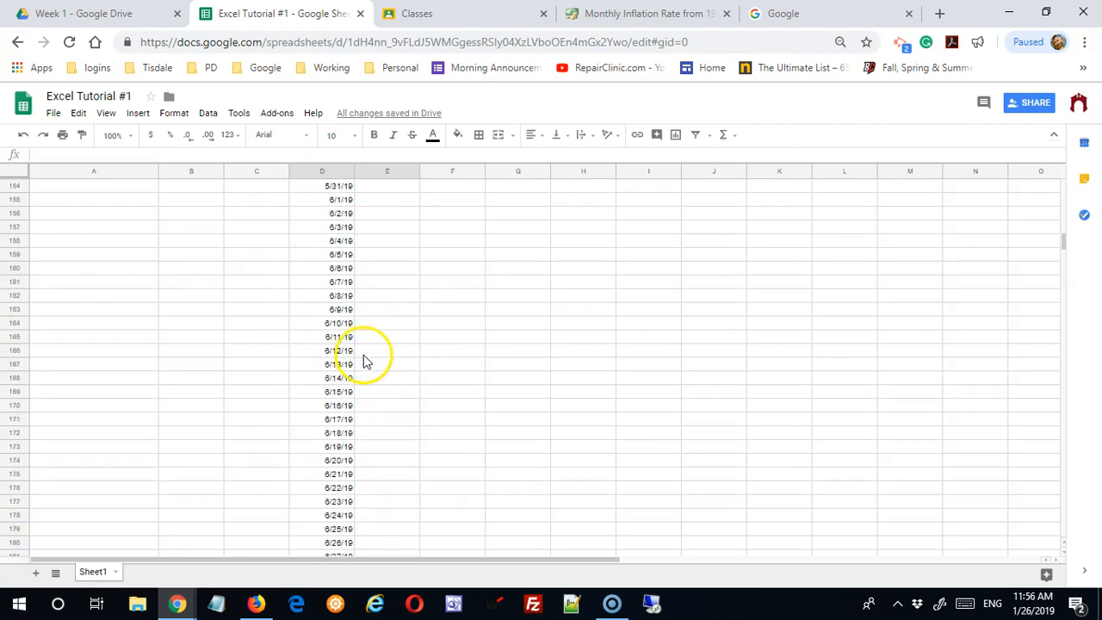
scroll(370, 360, up, 20)
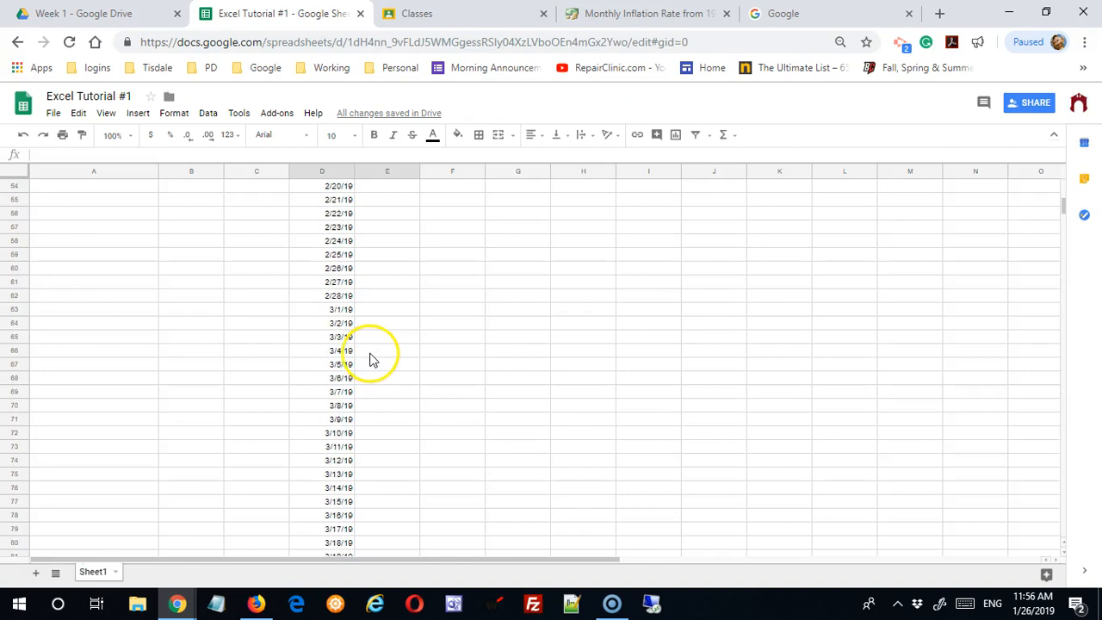
scroll(373, 361, up, 4)
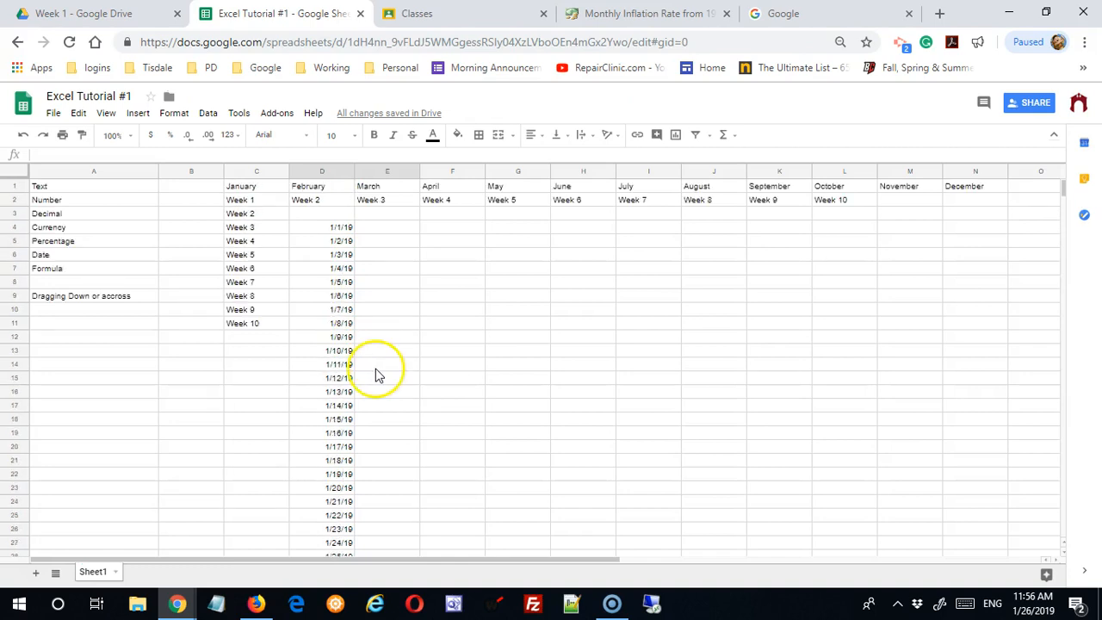
click(1028, 607)
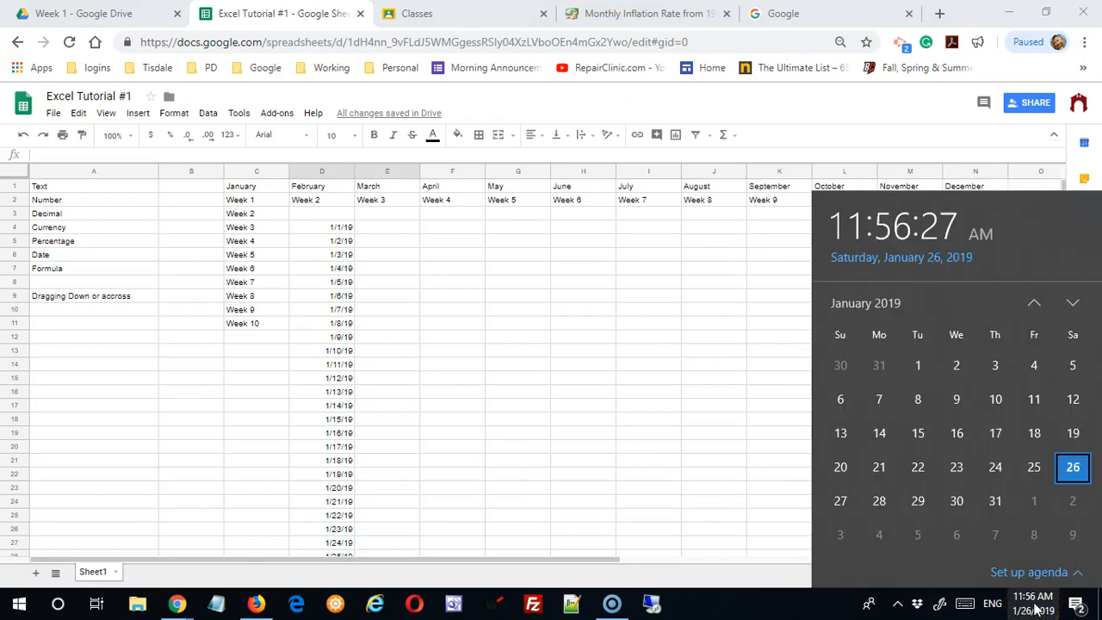
click(1036, 609)
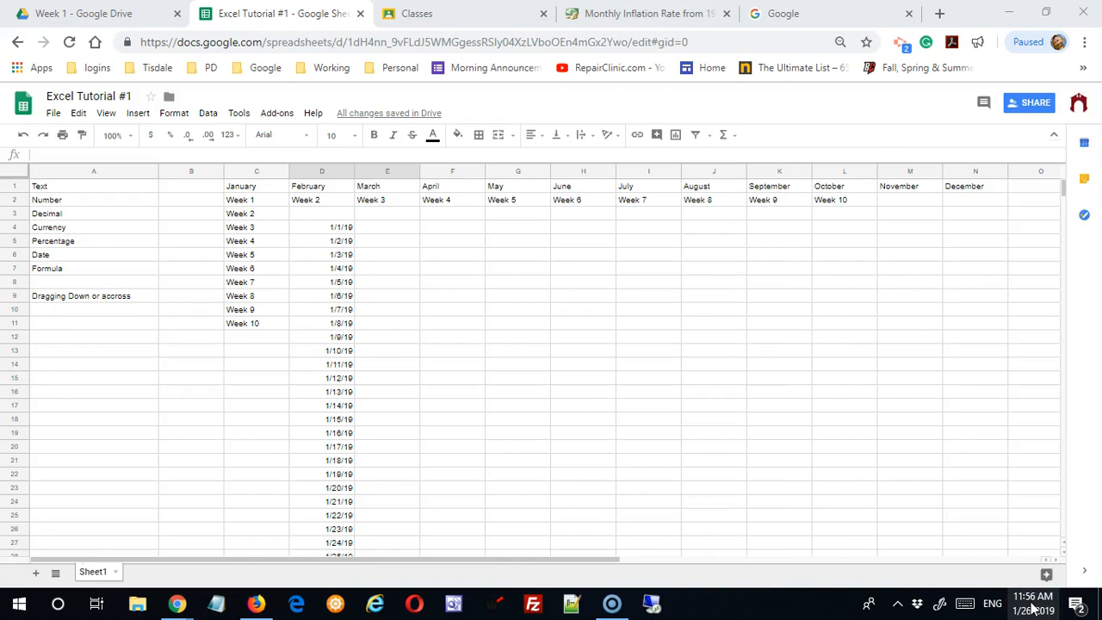
click(1032, 608)
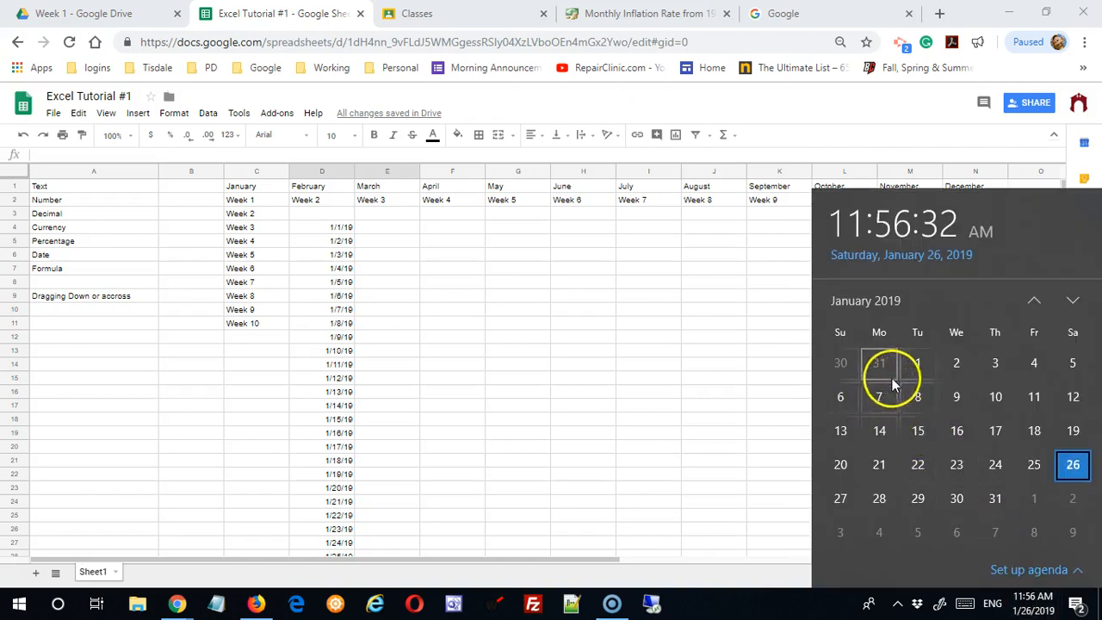
click(478, 420)
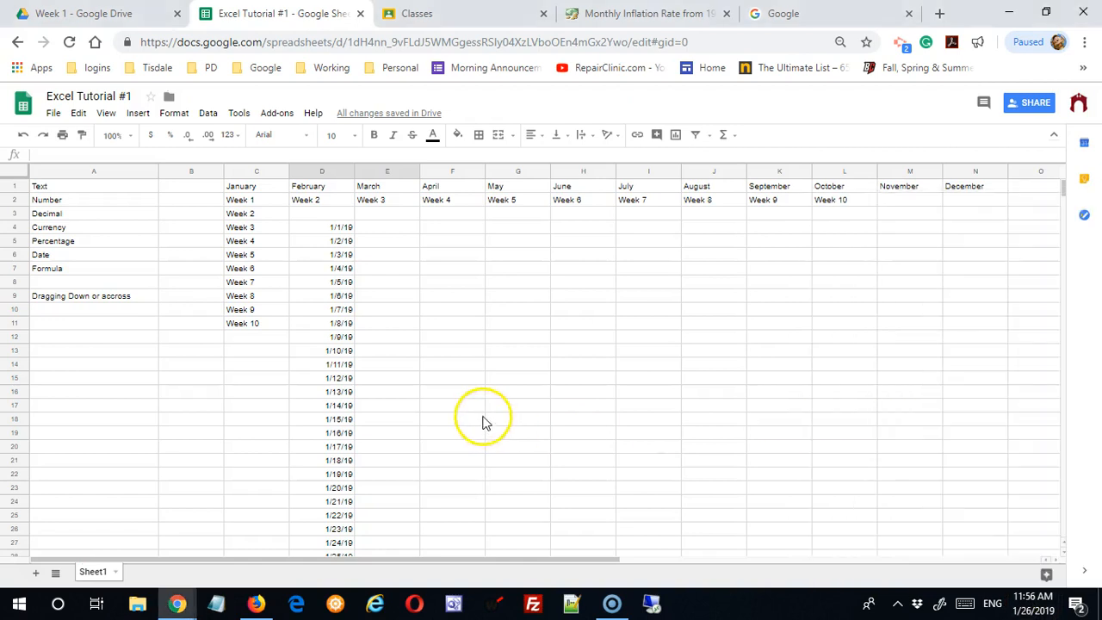
click(342, 244)
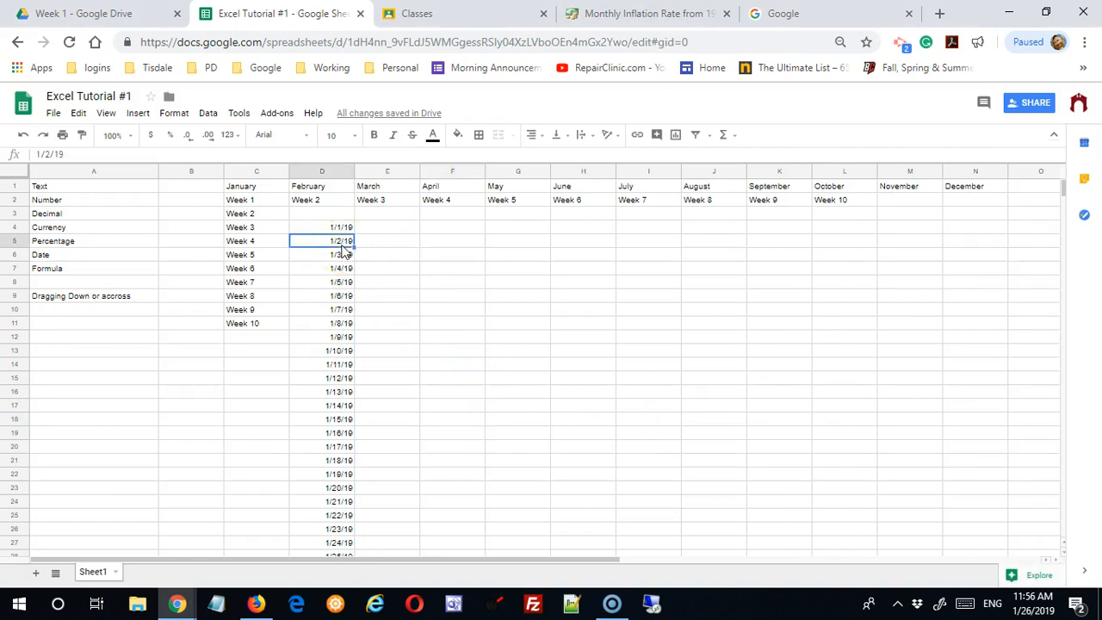
key(shift+Down)
key(shift+space)
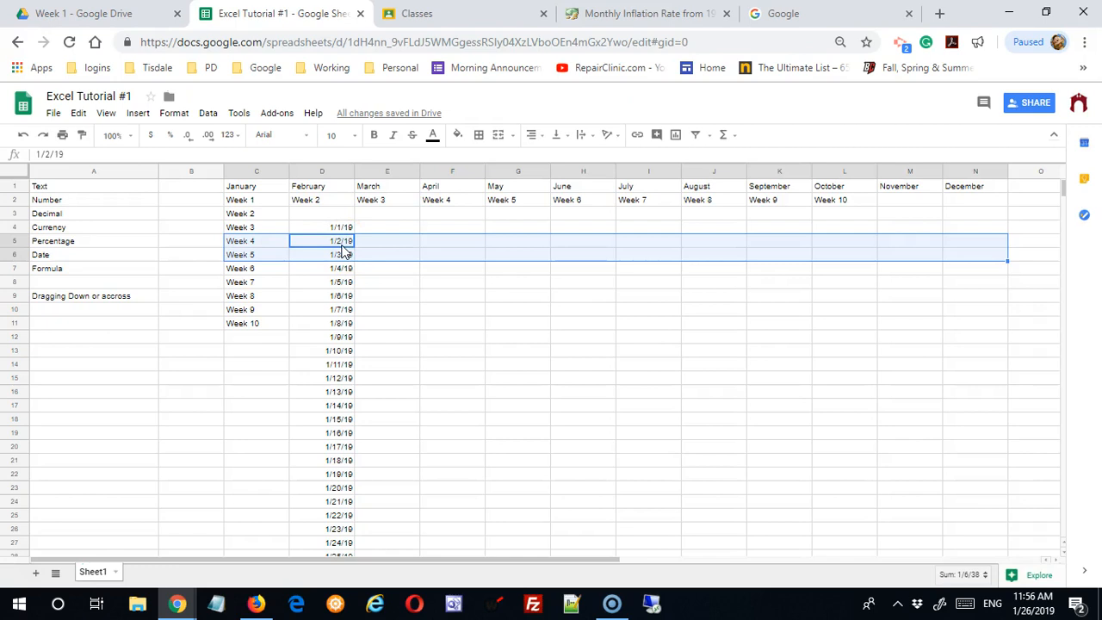
drag(377, 256, 377, 268)
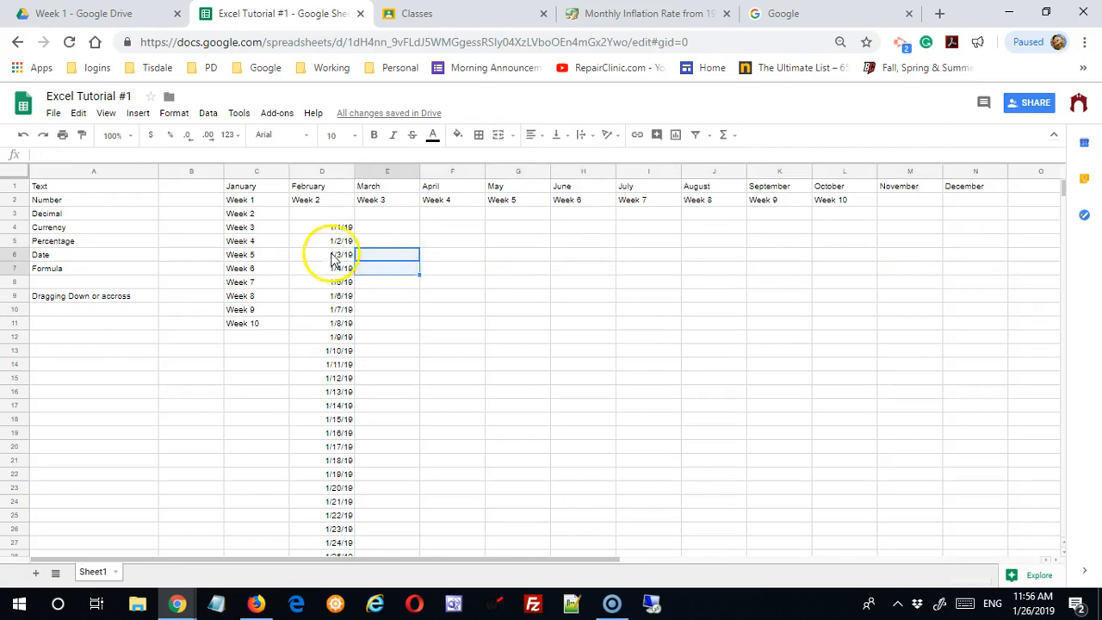
Step: Clear all the daily dates in column D from D5 down, keeping only 1/1/19 in D4
click(342, 246)
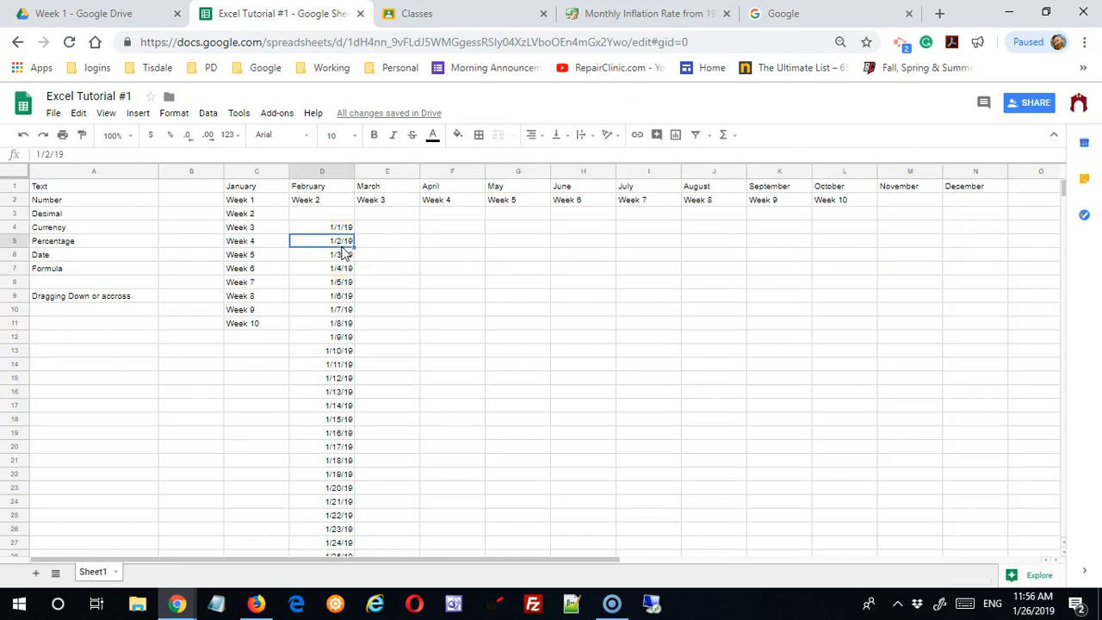
key(shift+Page_Down)
key(shift+Page_Down)
key(shift+Page_Down)
key(shift+Page_Down)
key(shift+Page_Down)
key(shift+Page_Down)
key(shift+Page_Down)
key(shift+Page_Down)
key(shift+Page_Down)
key(shift+Page_Down)
key(shift+Page_Down)
key(shift+Page_Down)
key(shift+Page_Down)
key(shift+Page_Down)
key(shift+Page_Down)
key(shift+Page_Down)
key(shift+Page_Down)
key(shift+Page_Down)
key(shift+Page_Down)
key(shift+Page_Down)
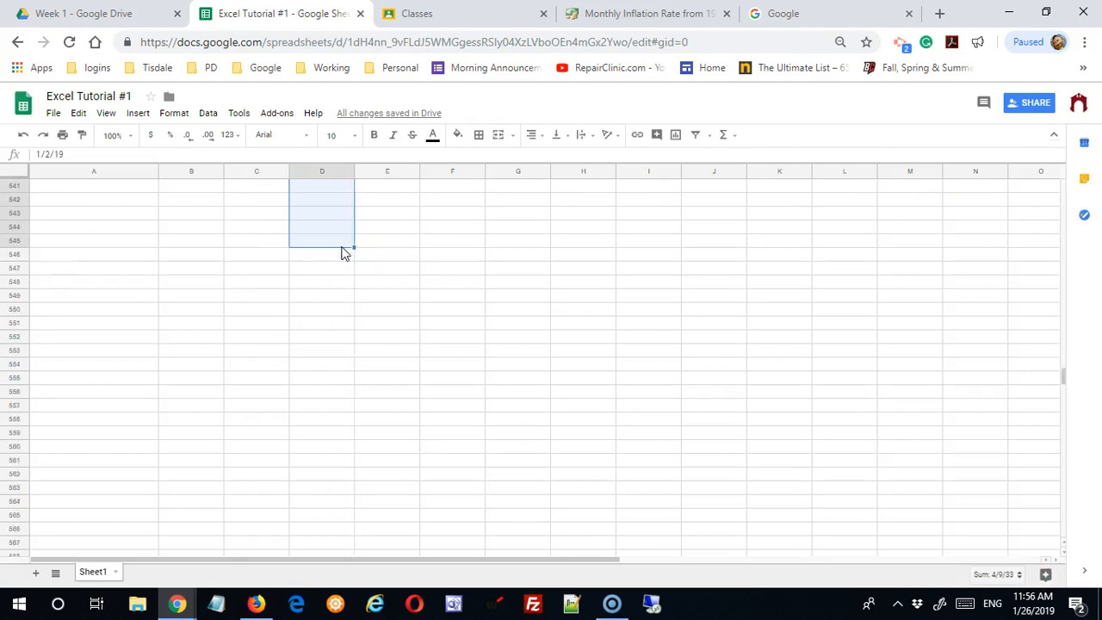
key(Delete)
key(Up)
key(Up)
key(Up)
key(Up)
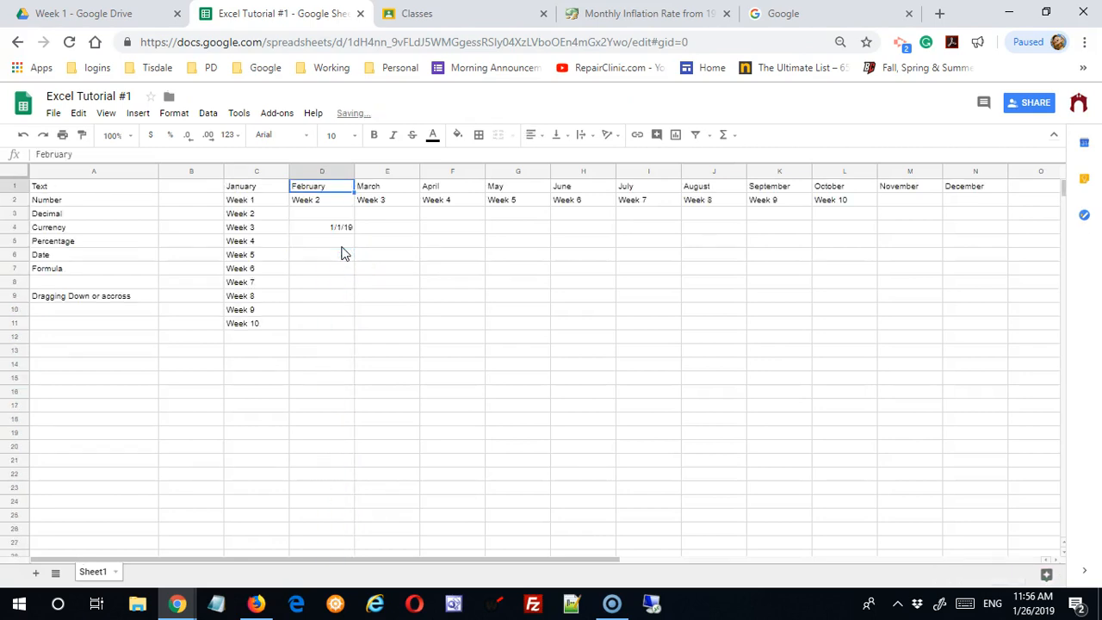
Step: Enter 1/8/19 in D5 and autofill the weekly dates from D4:D5 down to 3/12/19 in D14
click(342, 244)
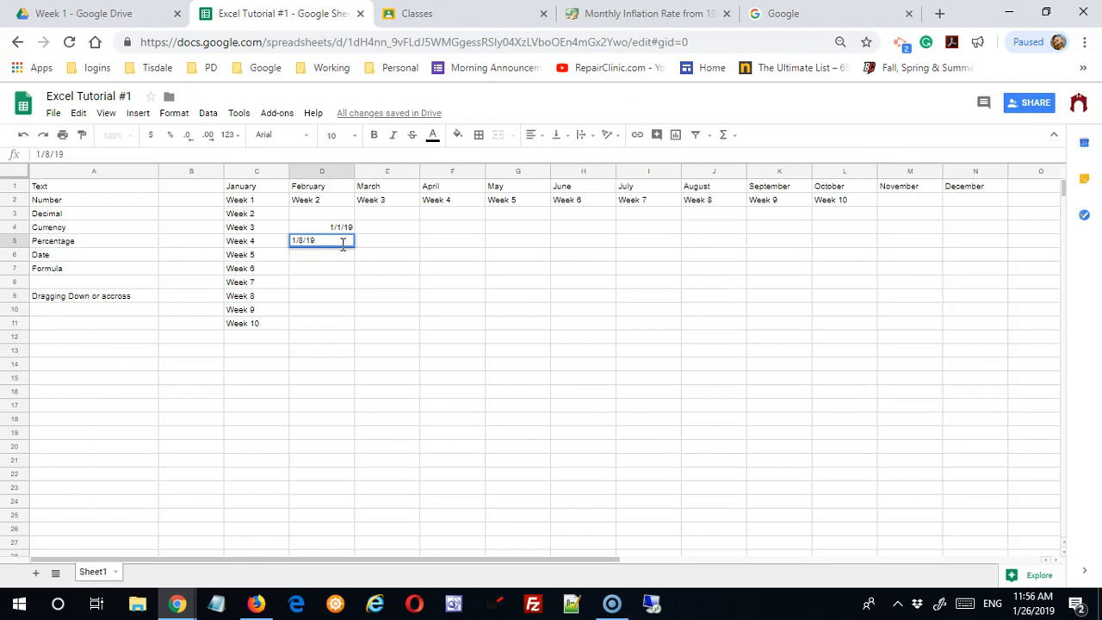
key(Return)
drag(341, 229, 358, 370)
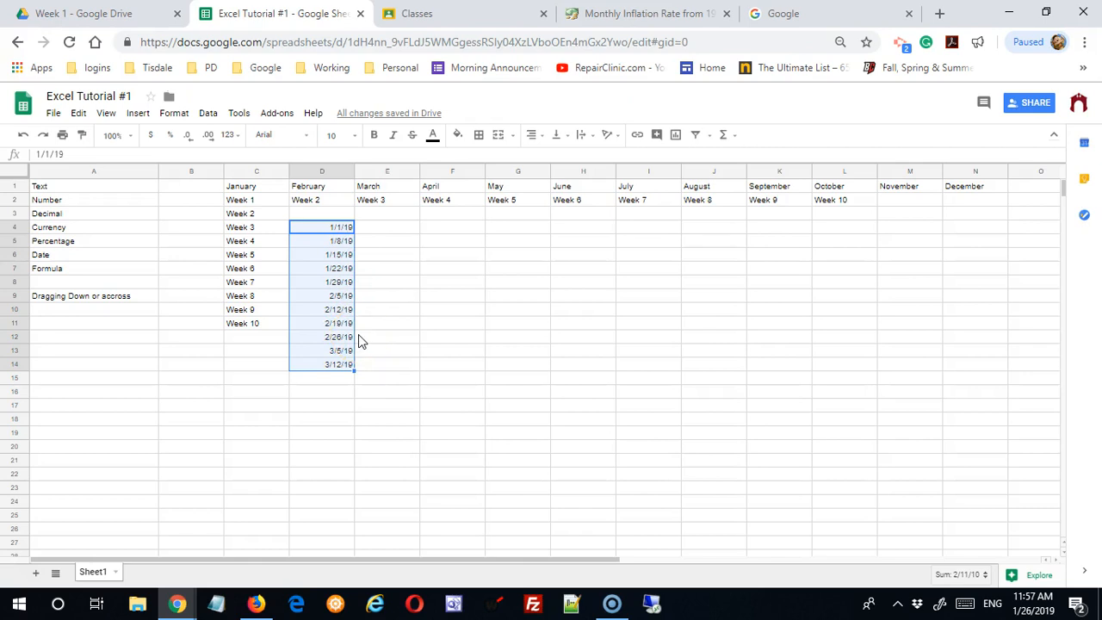
Step: Extend the weekly date series in column D down to 5/21/19 in D24
click(435, 310)
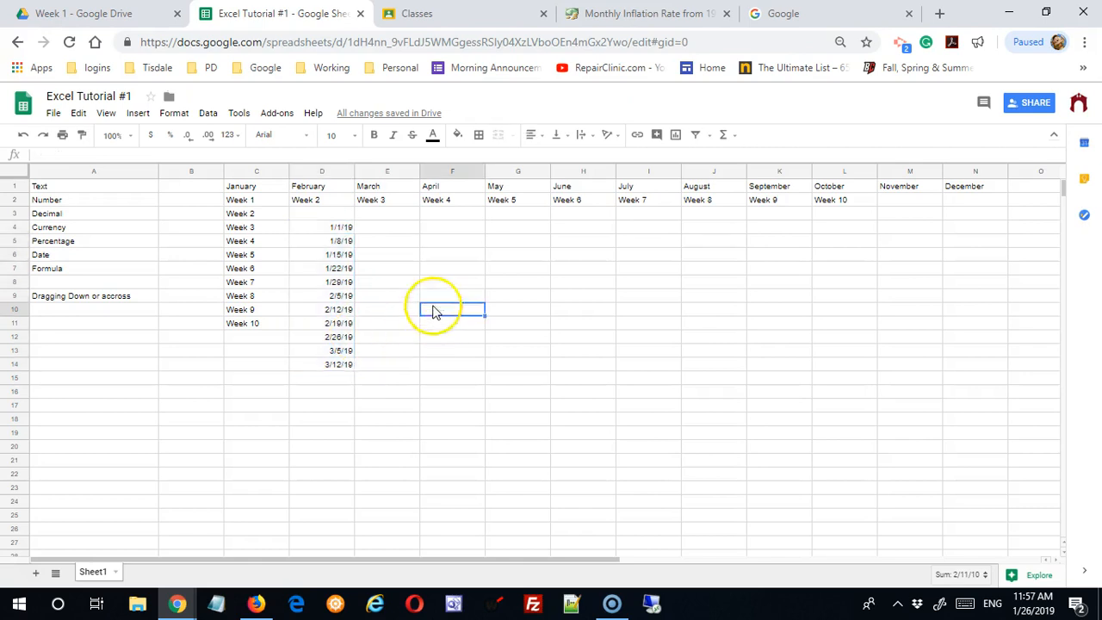
click(334, 229)
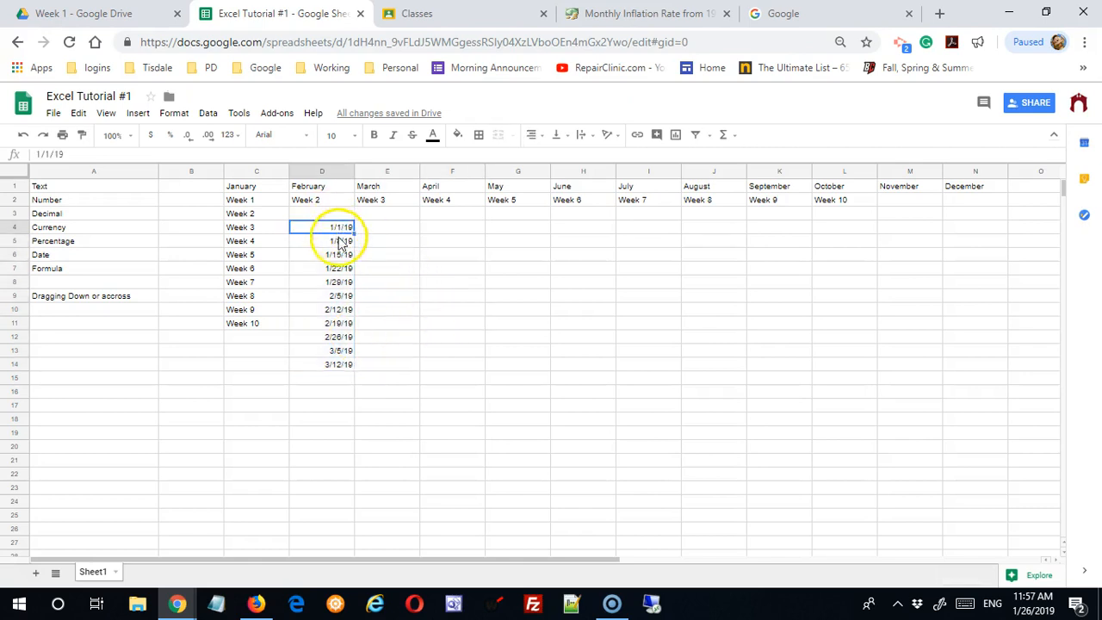
click(342, 241)
drag(350, 227, 371, 504)
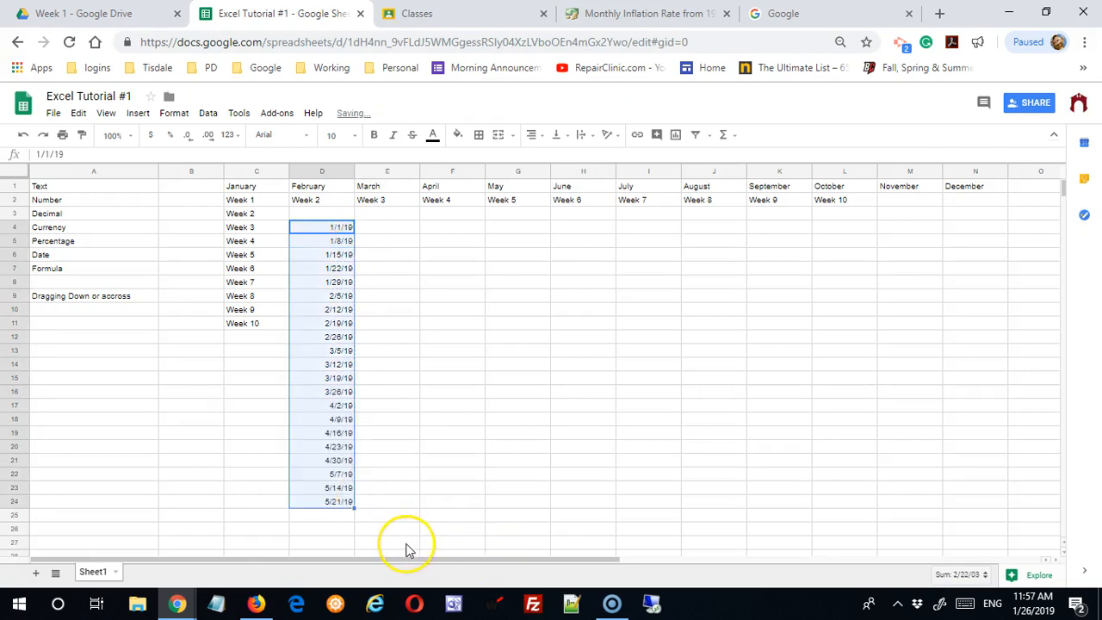
Step: Clear the week labels and dates below row 2, emptying the range B3:G25
drag(450, 473, 290, 247)
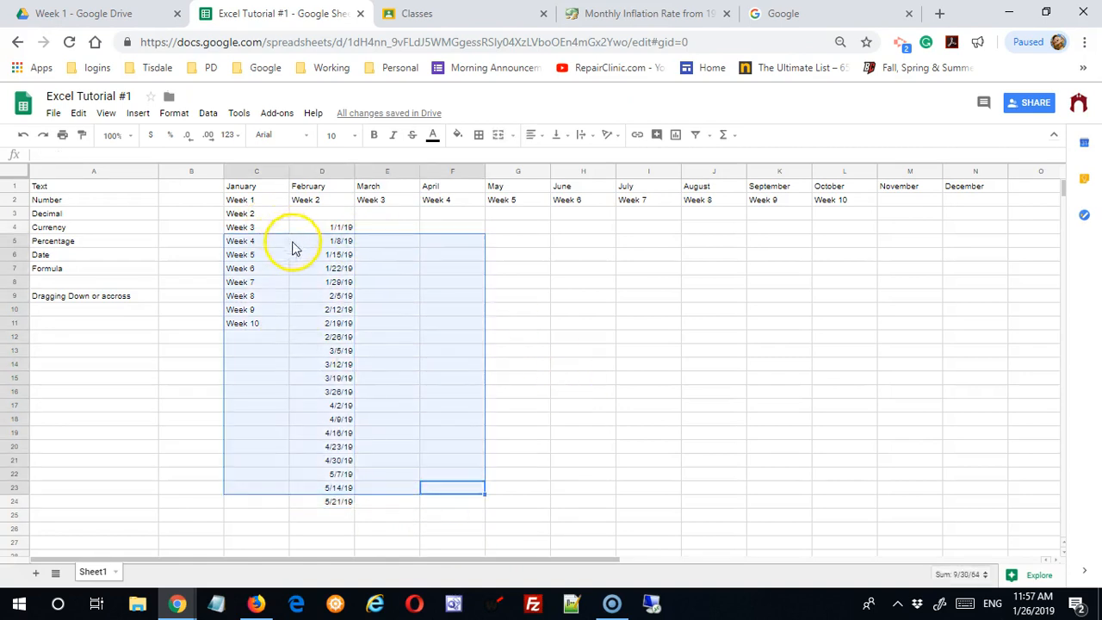
key(Delete)
drag(541, 517, 212, 217)
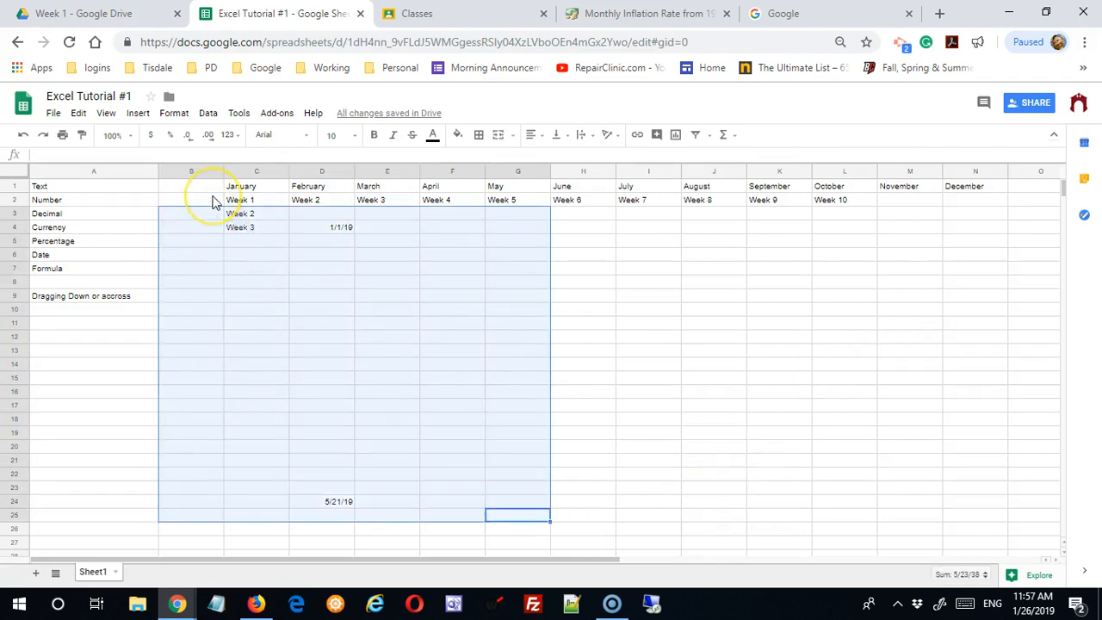
key(Delete)
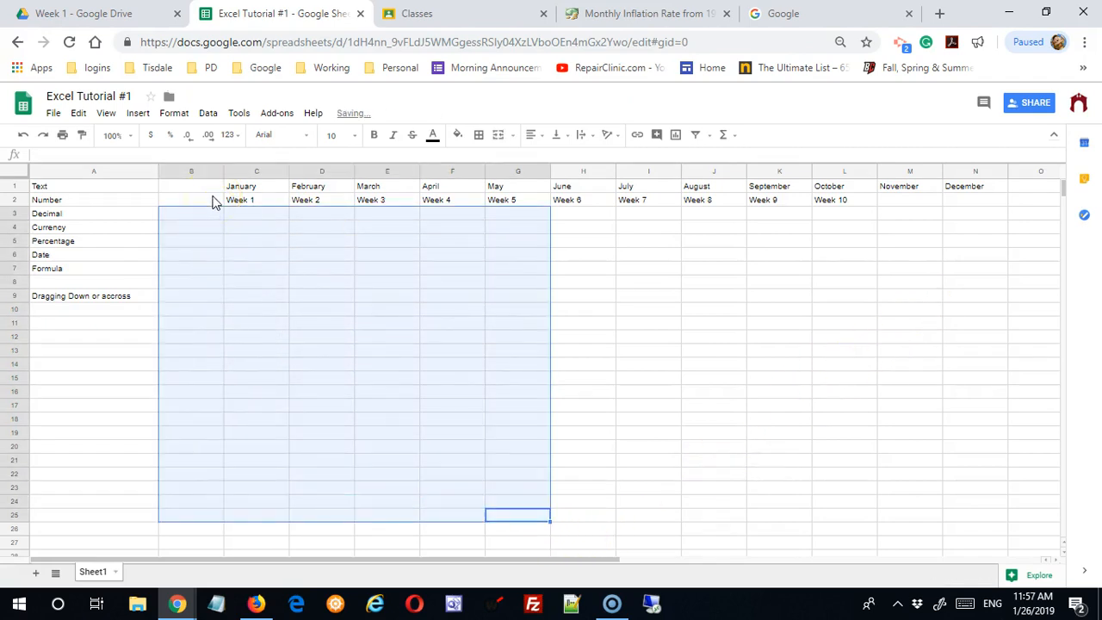